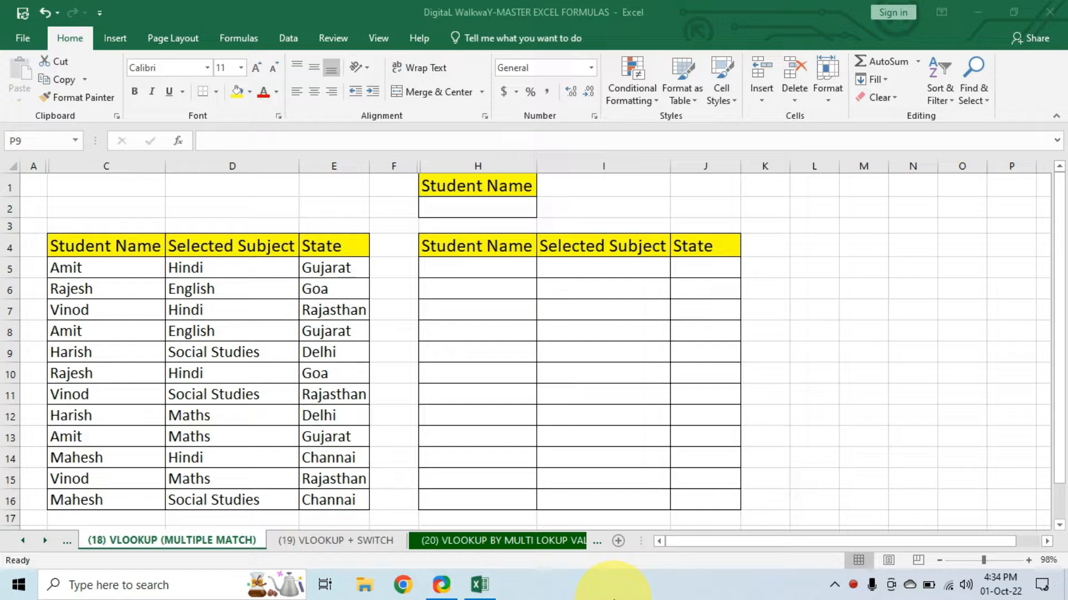
Step: Review the Student Name, Selected Subject and State columns of the source table in C4:E16
click(96, 249)
drag(104, 245, 120, 491)
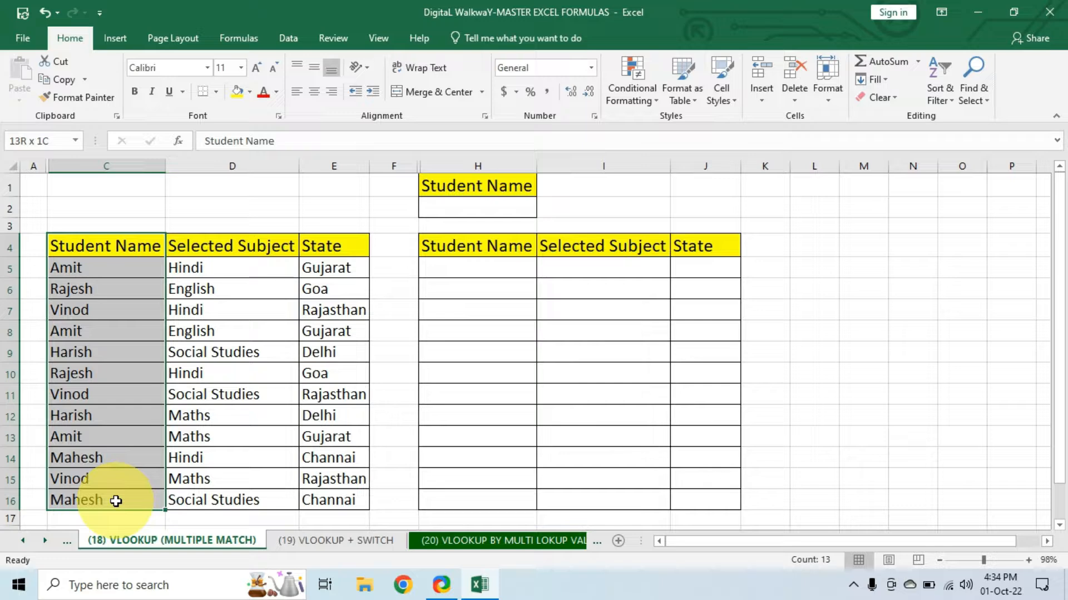
drag(245, 240, 217, 494)
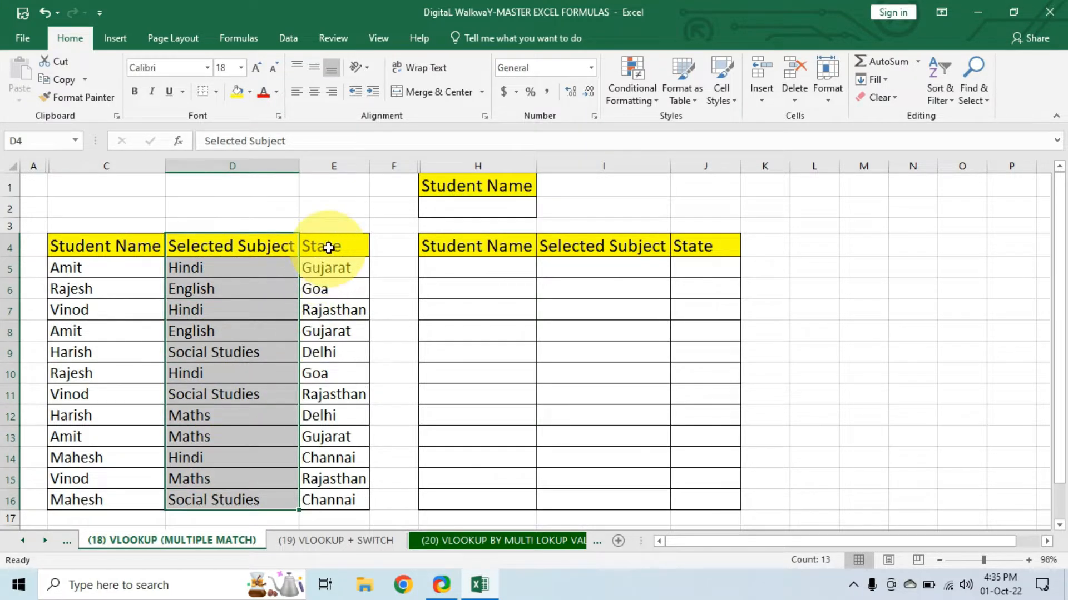
drag(328, 248, 316, 496)
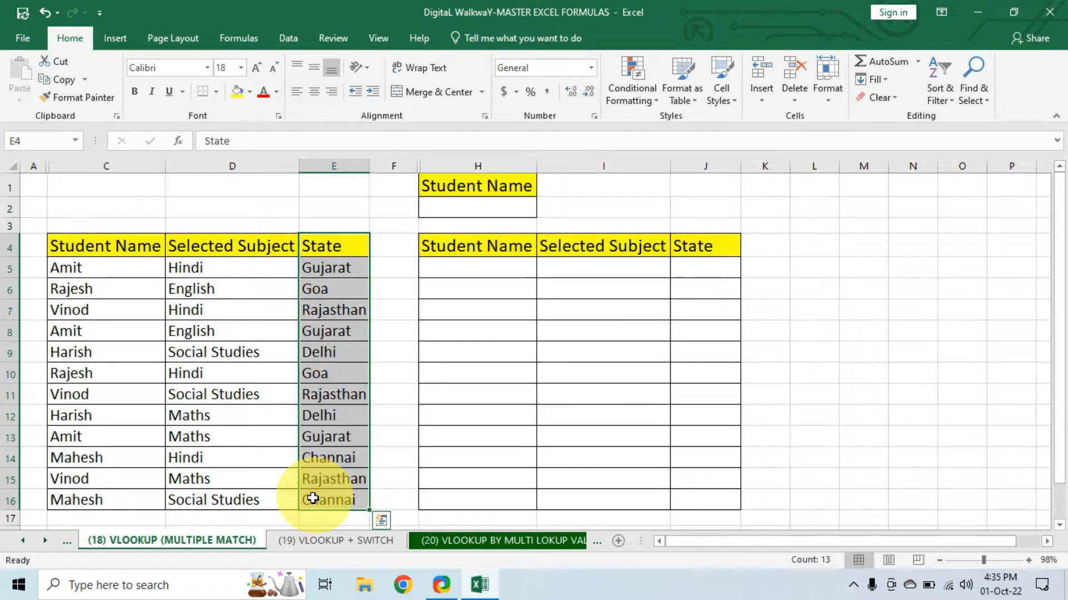
drag(119, 245, 347, 505)
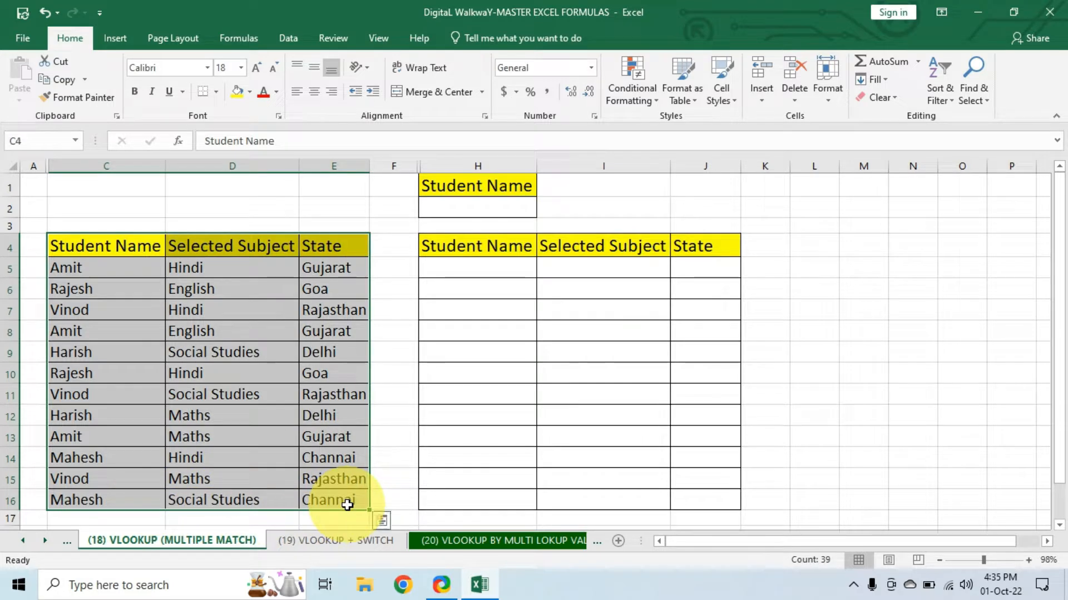
drag(124, 245, 126, 493)
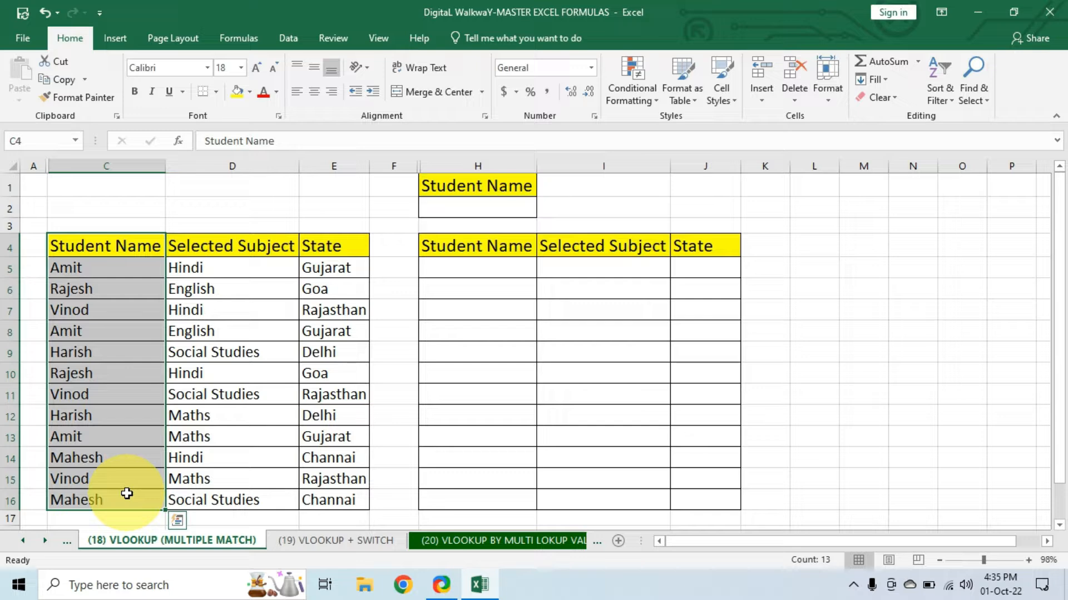
Step: Enter the formula =VLOOKUP(K5,C4:E16,2,0) in cell L5
click(822, 268)
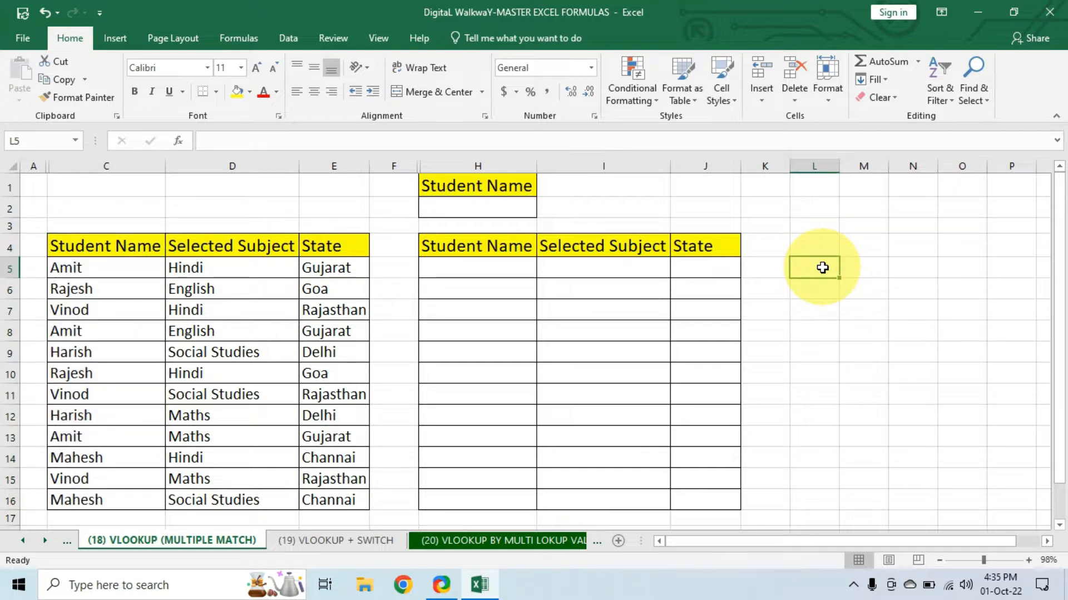
text(=)
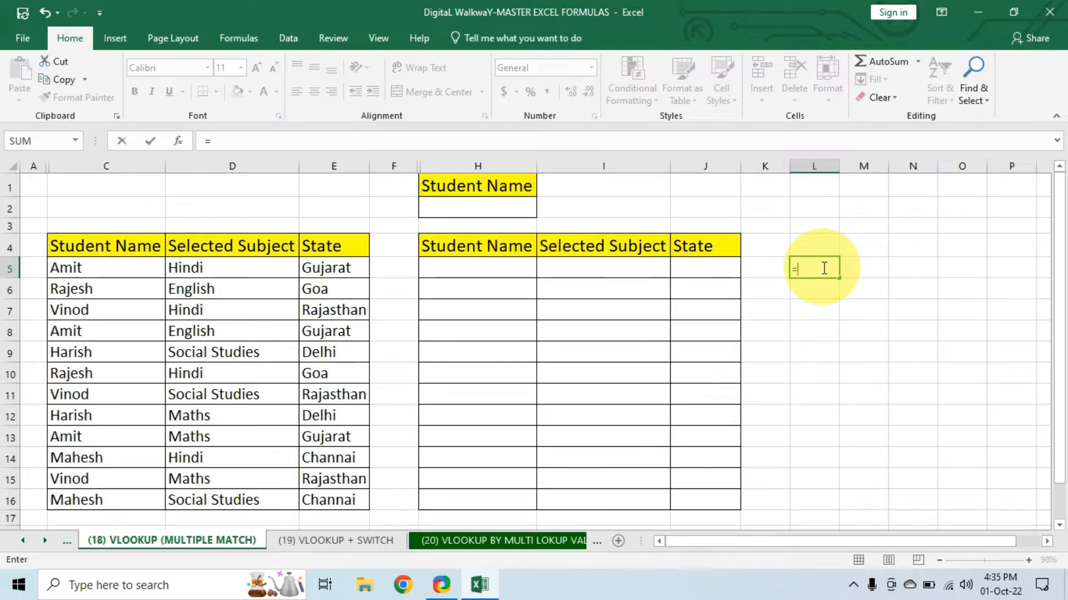
text(vlo)
key(Tab)
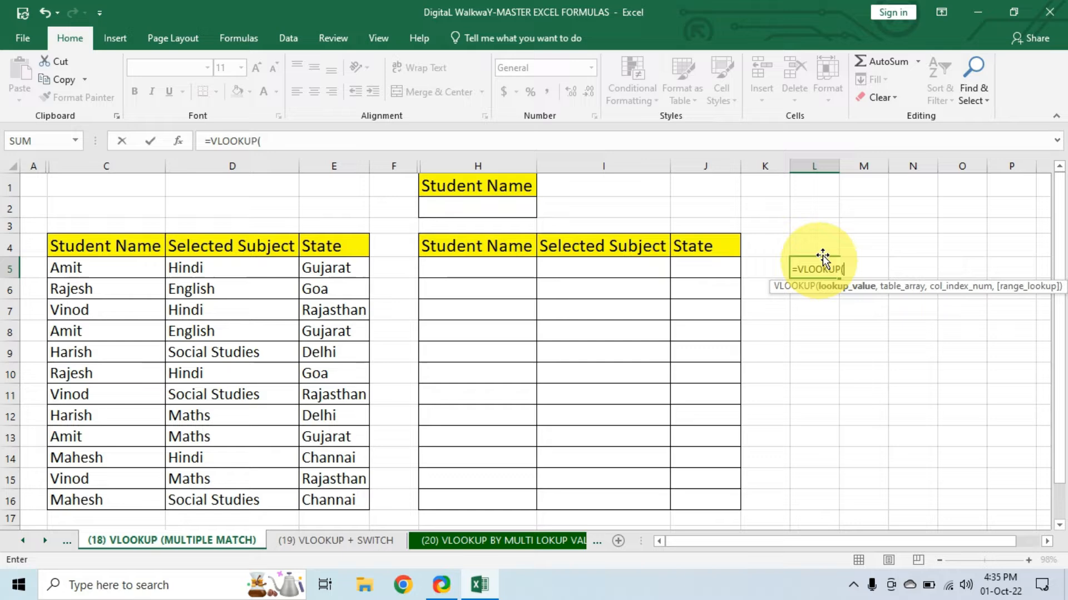
click(774, 268)
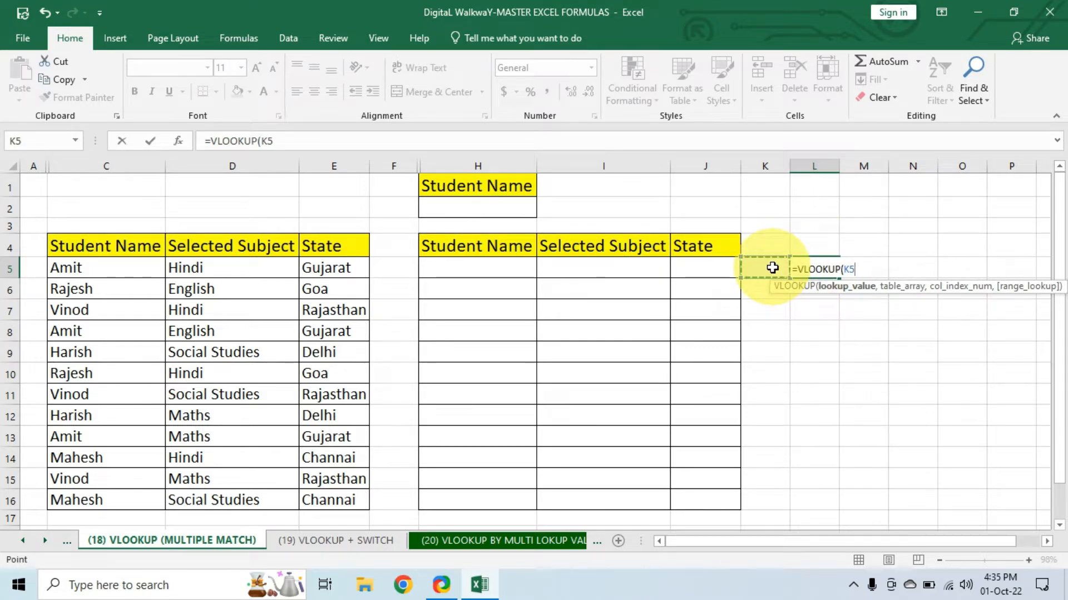
text(,)
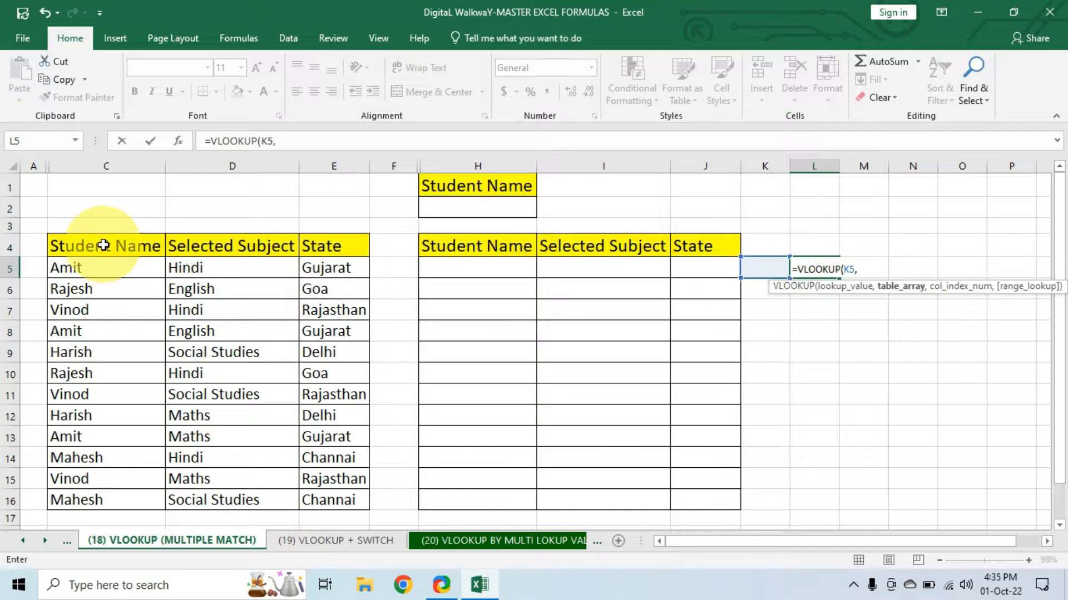
drag(91, 248, 317, 493)
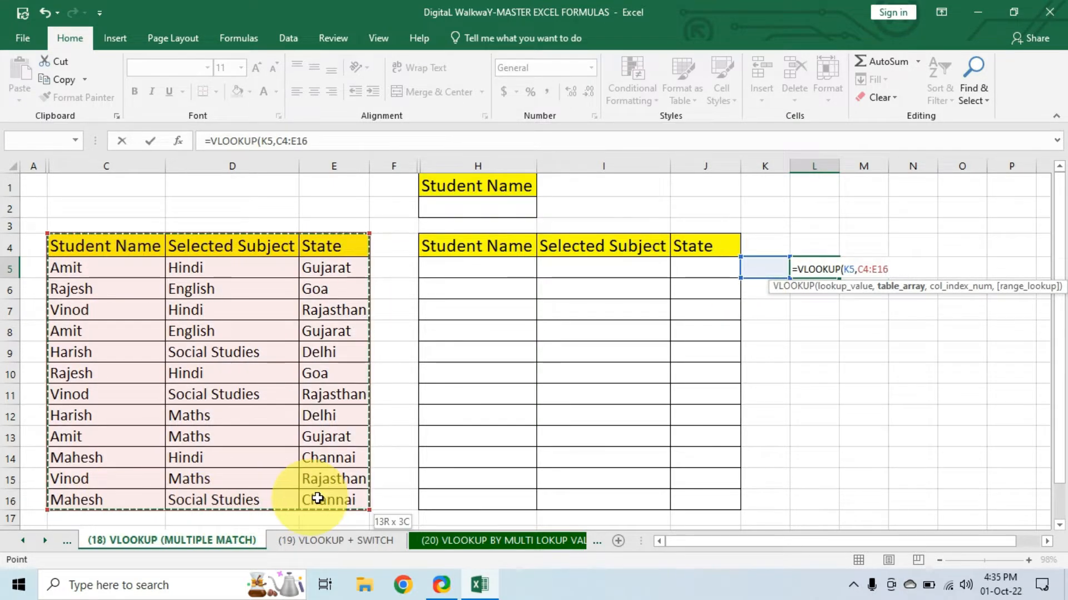
text(,)
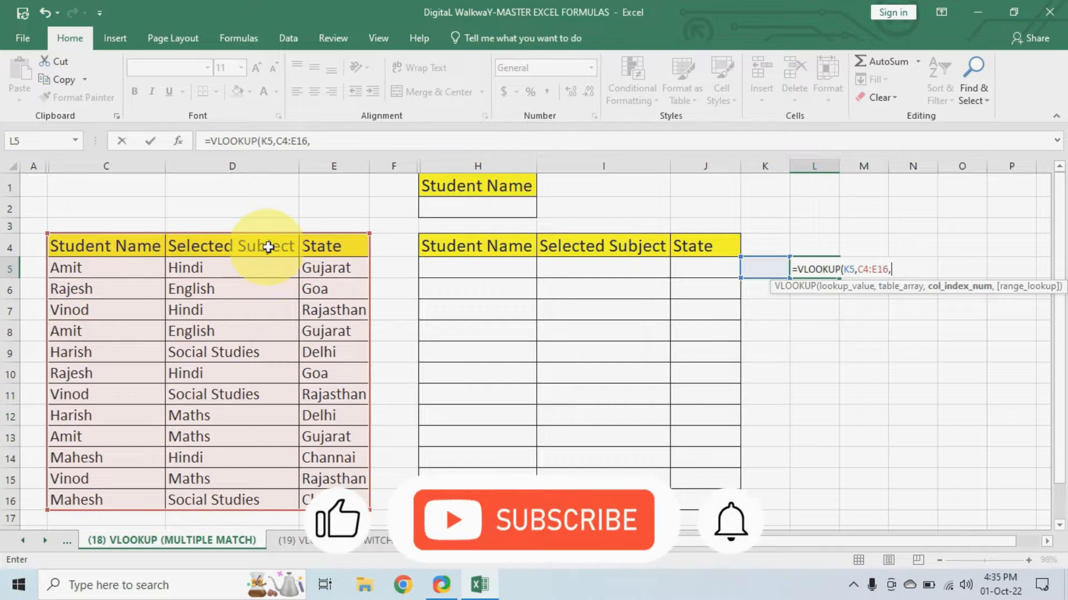
text(2)
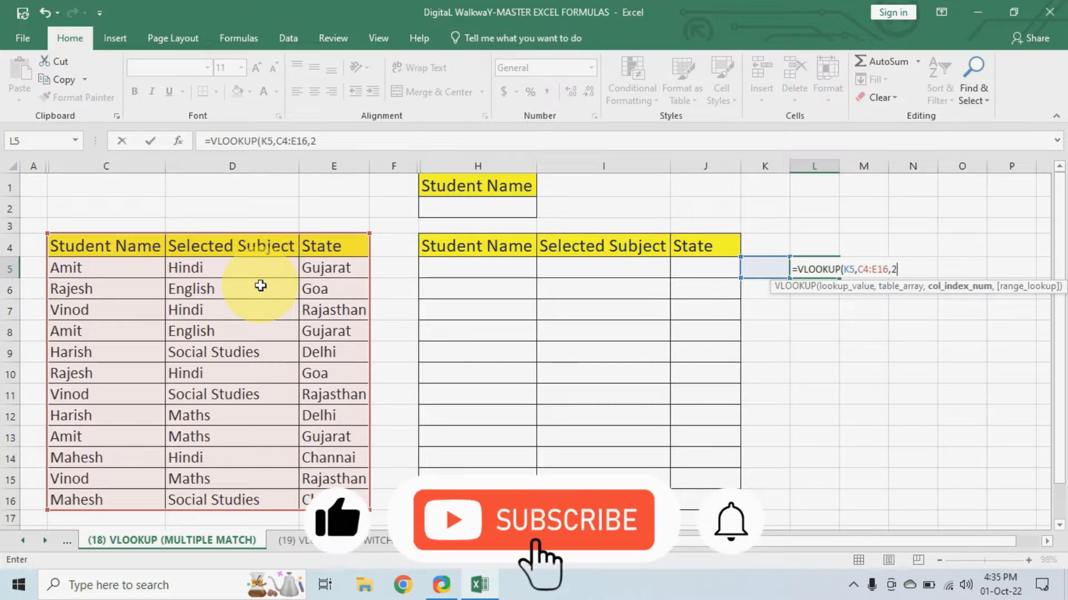
text(,0))
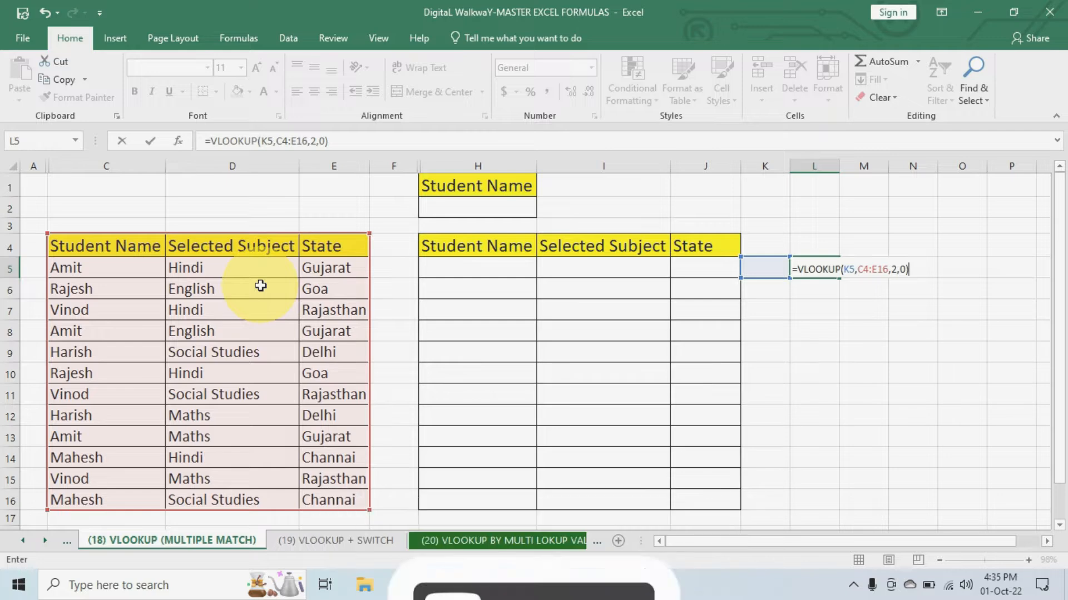
key(Return)
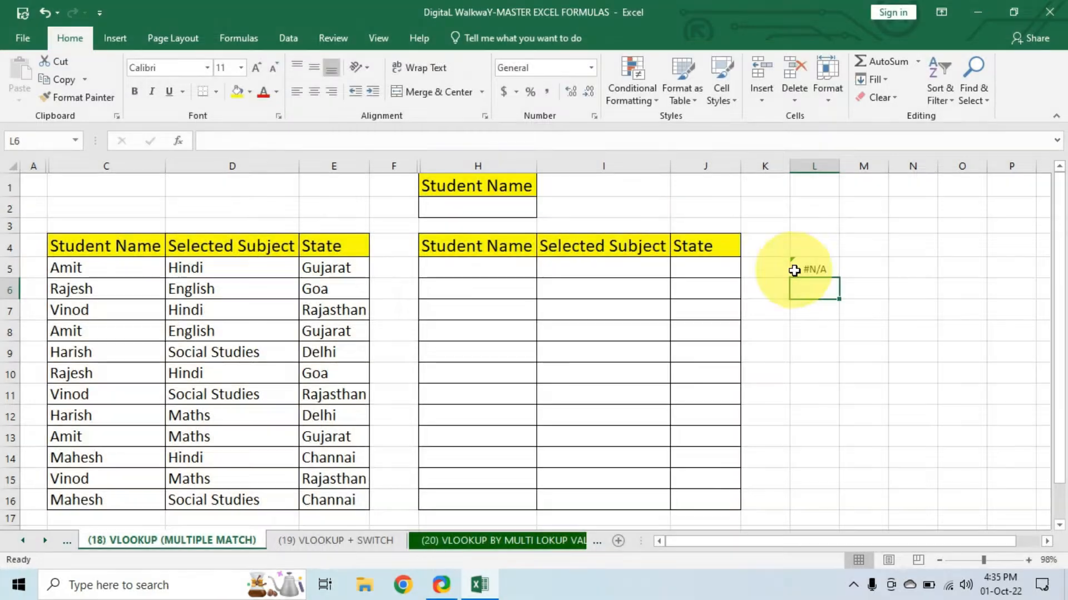
Step: Enter the student name listed in C5 into K5 as the lookup value for the trial VLOOKUP
click(825, 269)
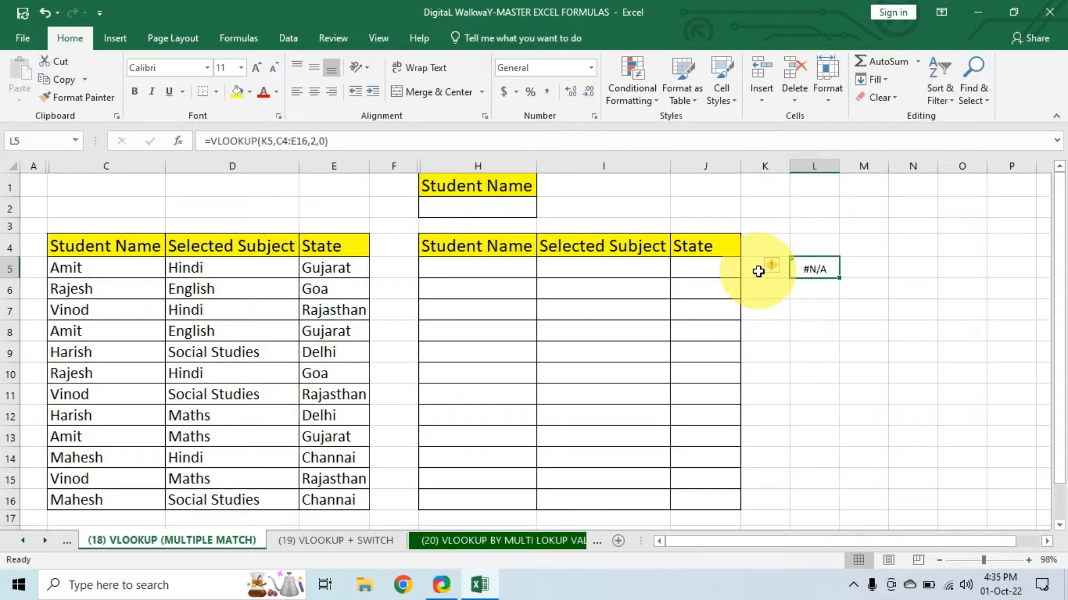
click(759, 271)
text(A)
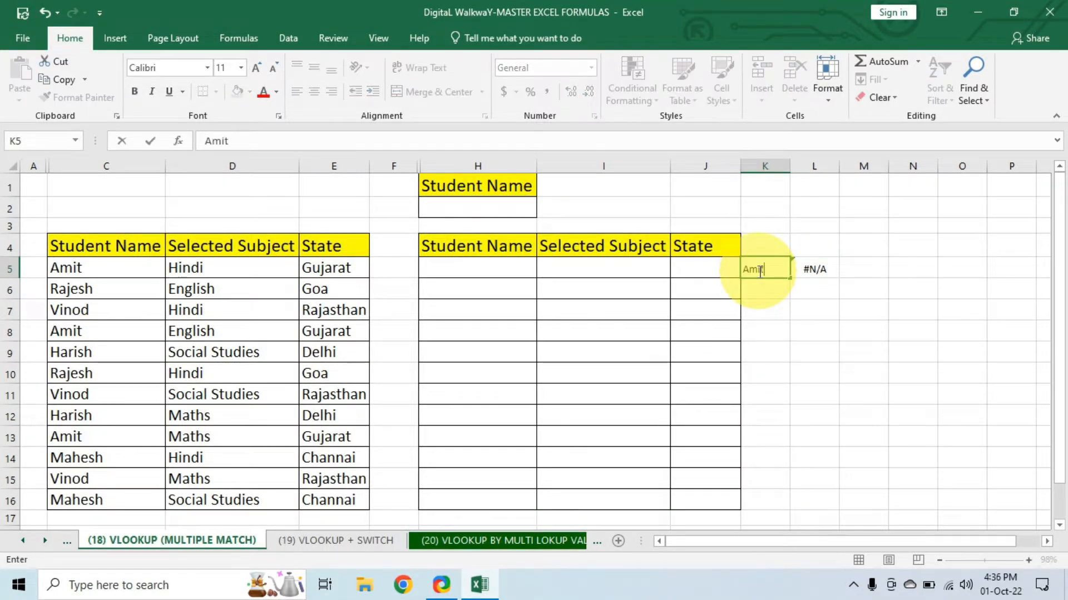
text(mit)
key(Tab)
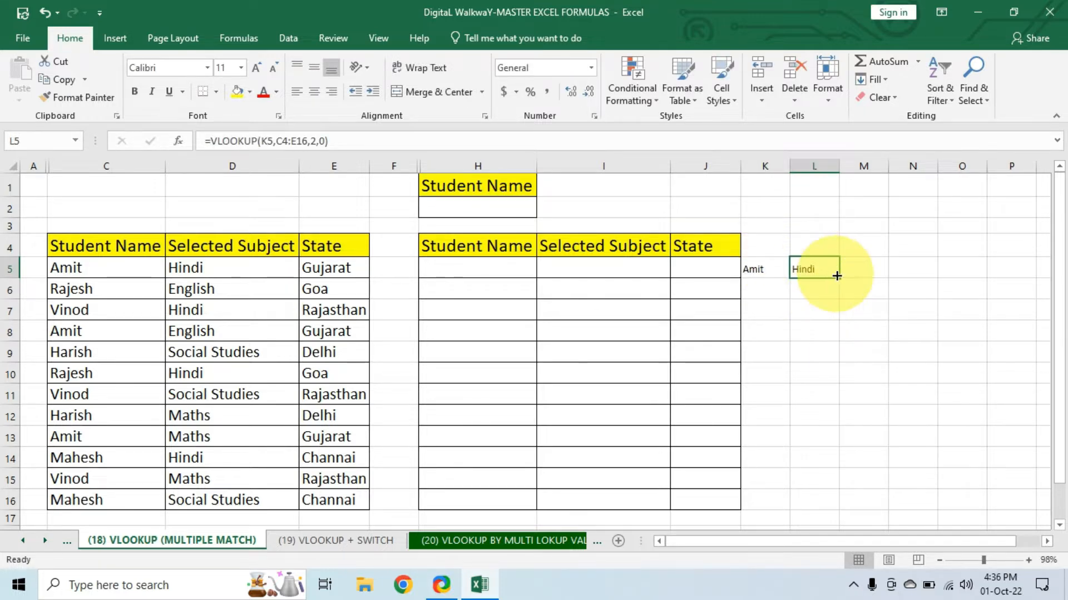
Step: Compare the trial lookup result with every row of the same student in the source table, checking C5, C8, C13 and their subjects
click(233, 270)
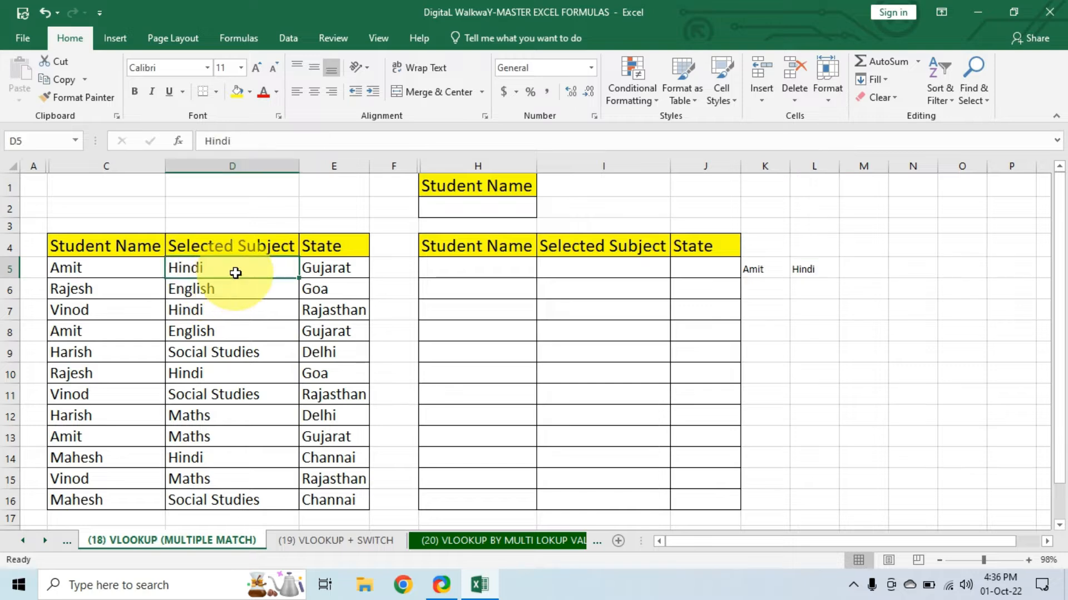
click(100, 267)
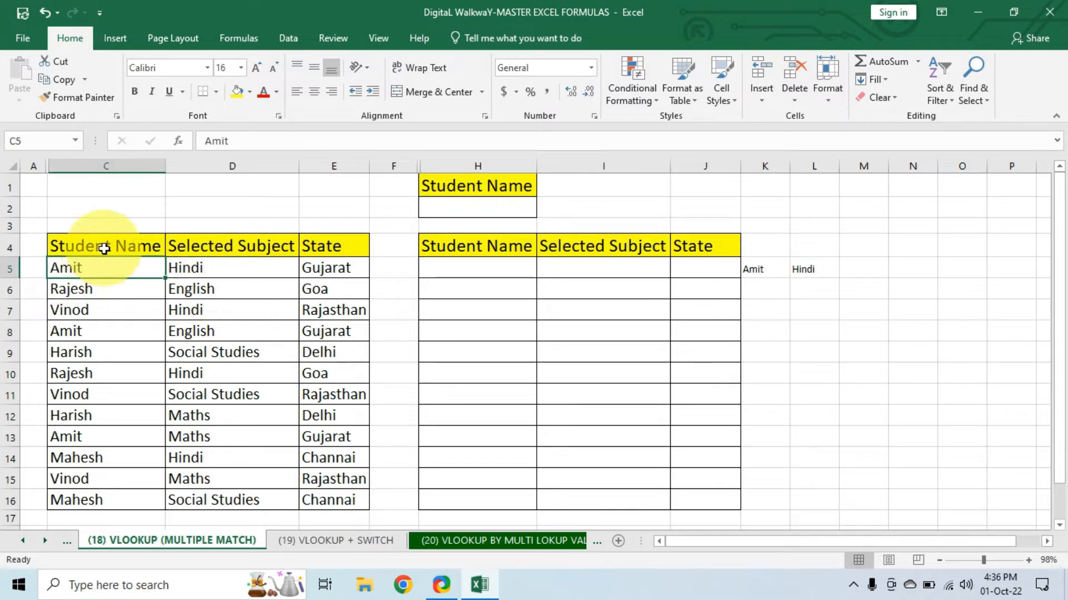
drag(89, 244, 102, 278)
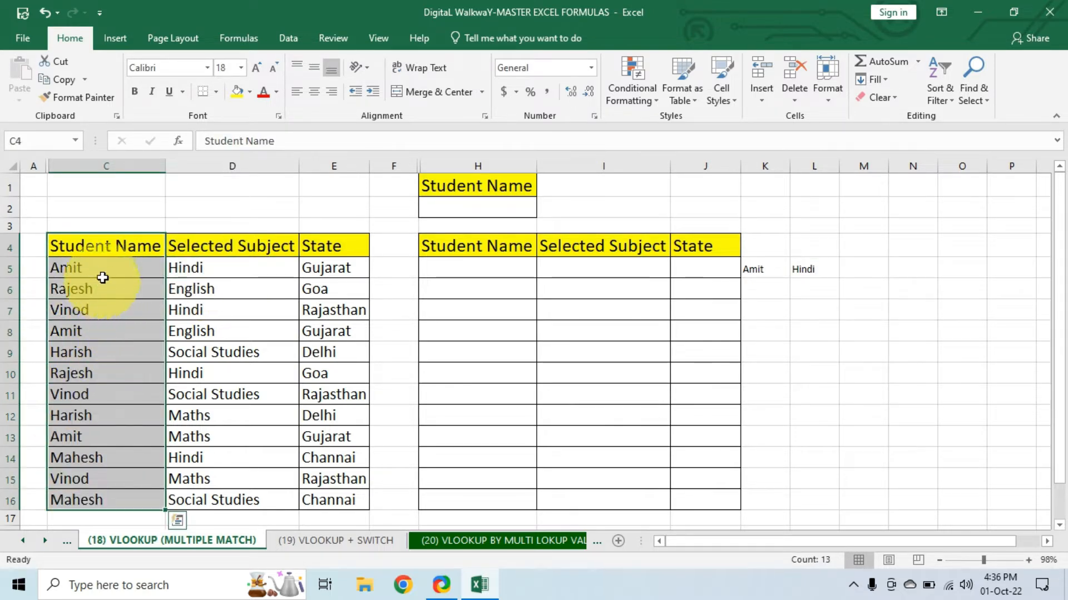
click(100, 267)
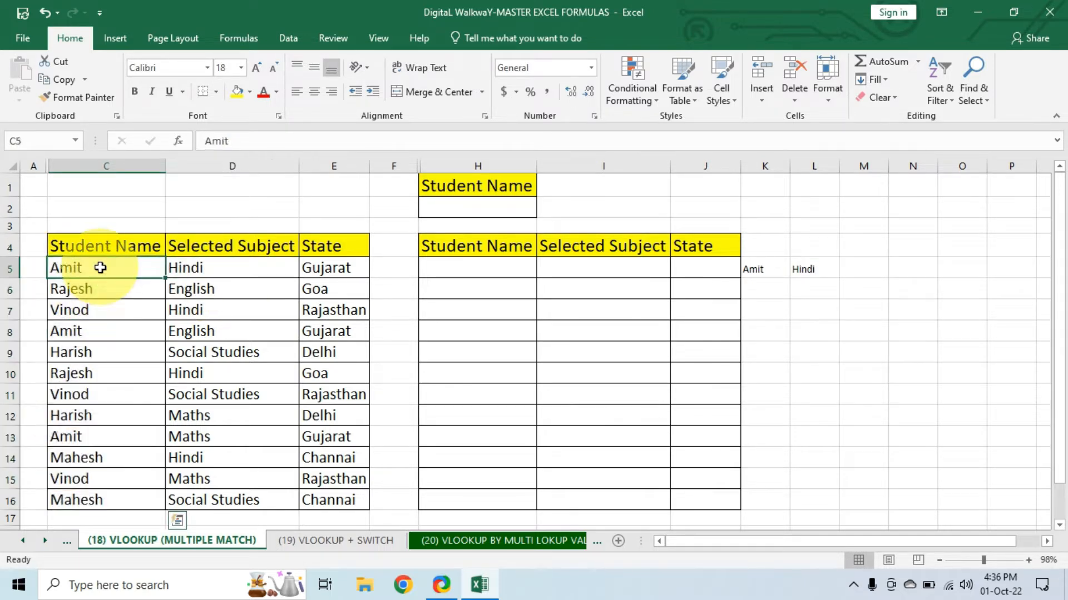
click(88, 336)
click(93, 439)
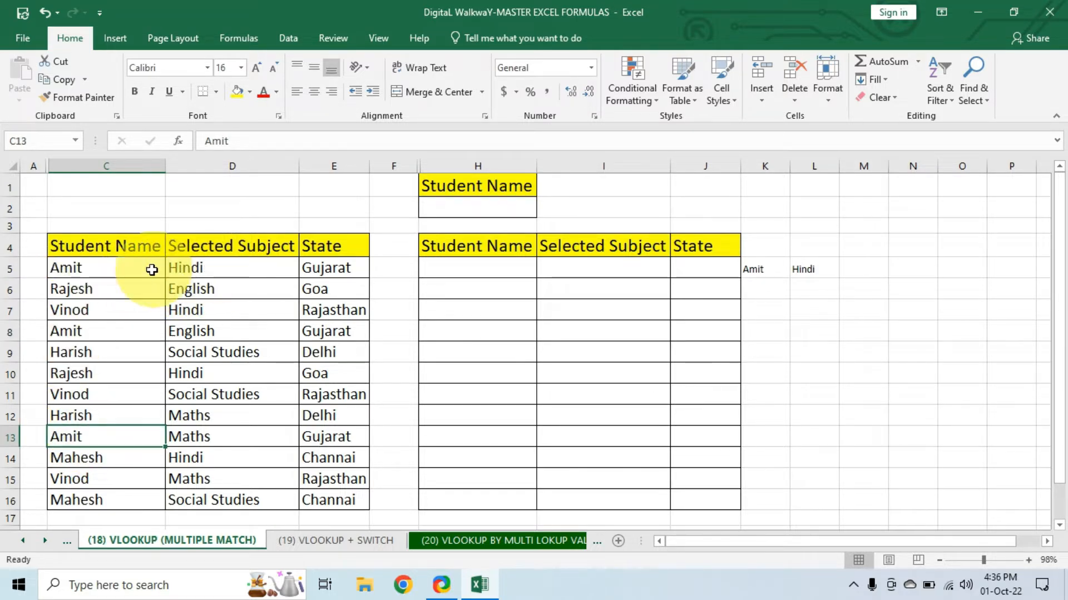
click(180, 268)
click(198, 334)
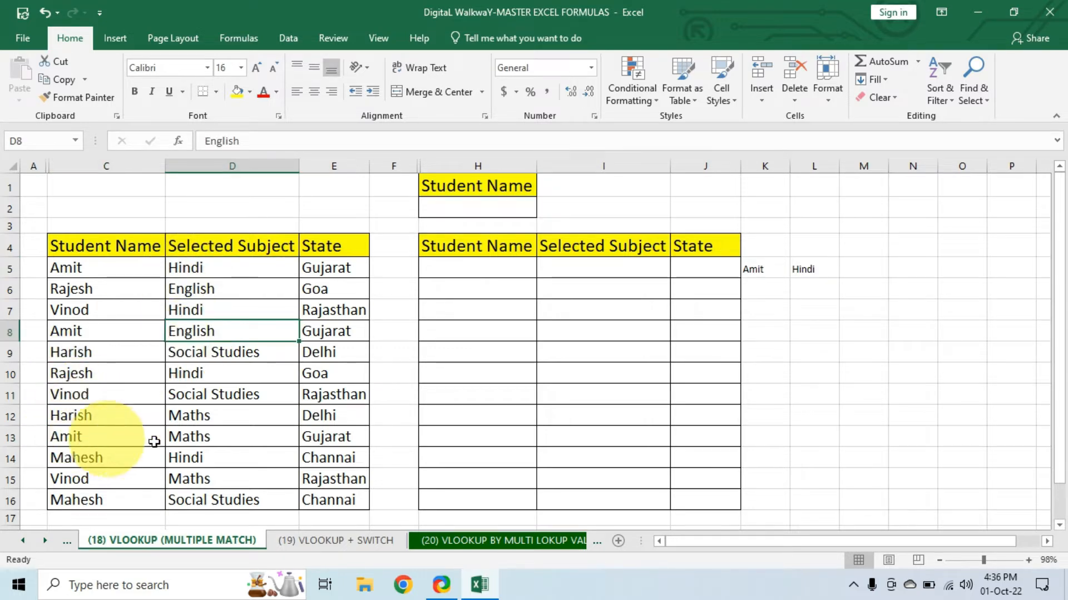
click(197, 441)
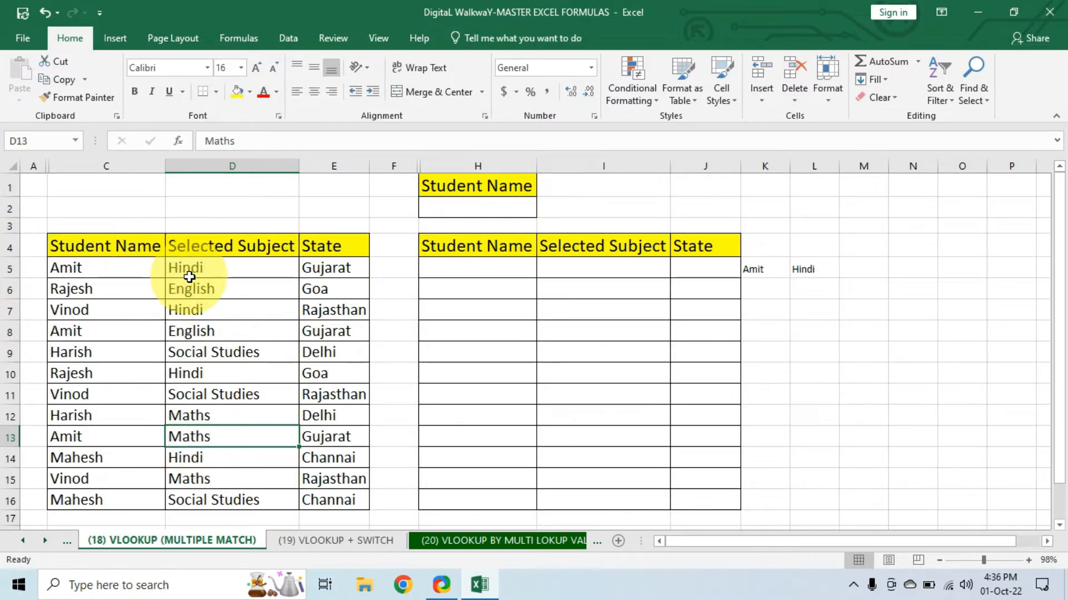
drag(115, 245, 313, 496)
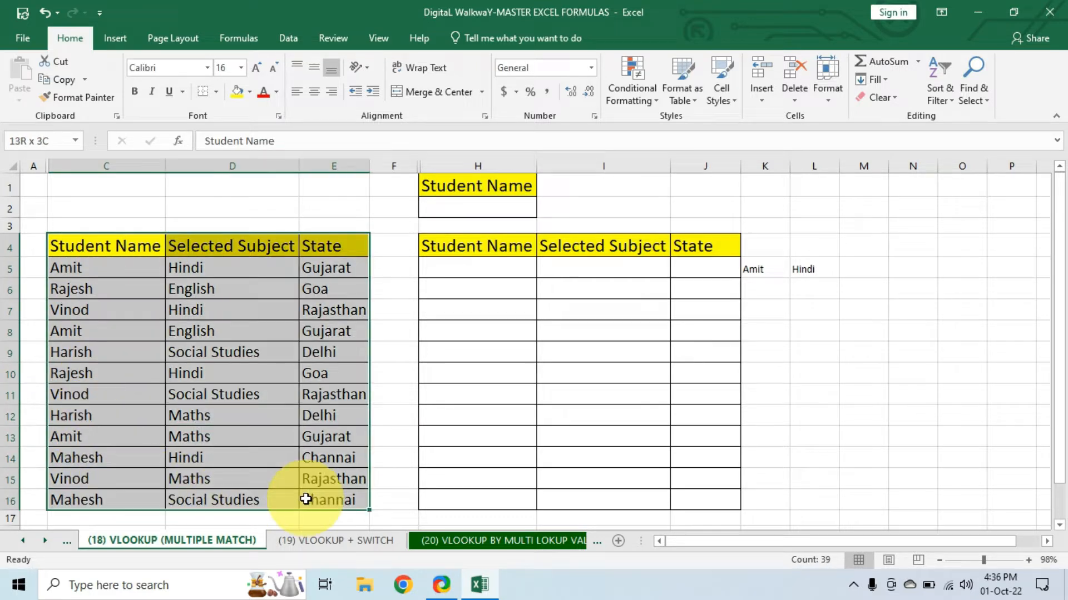
click(97, 269)
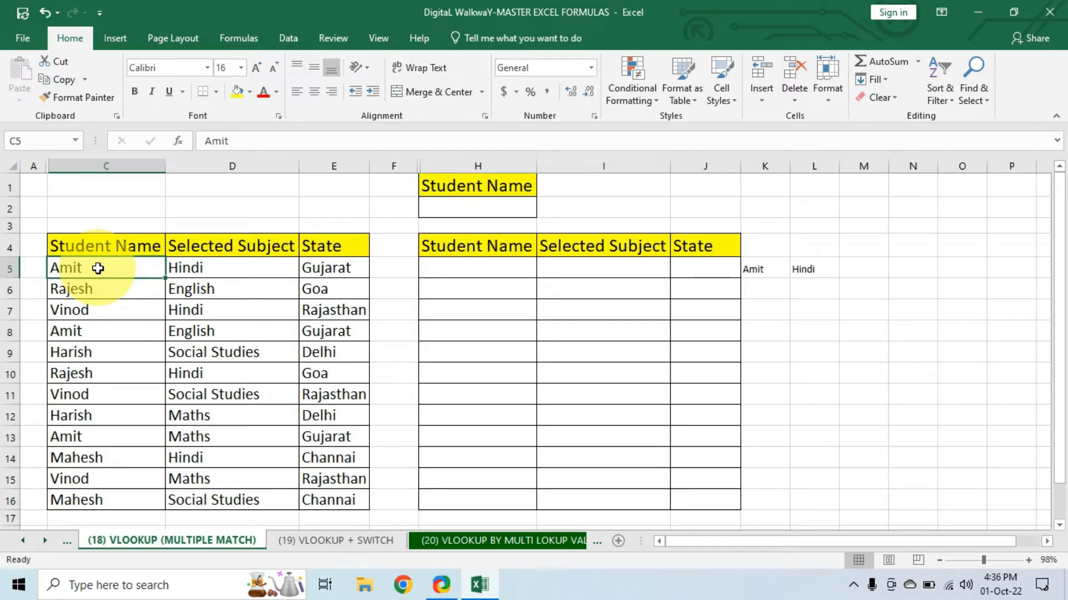
click(216, 268)
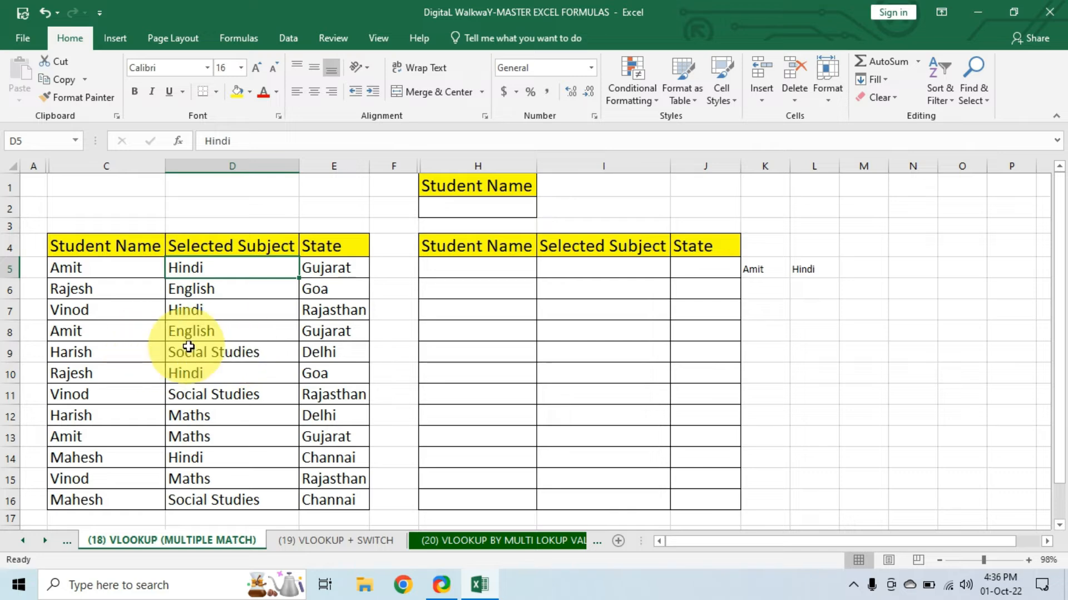
click(207, 332)
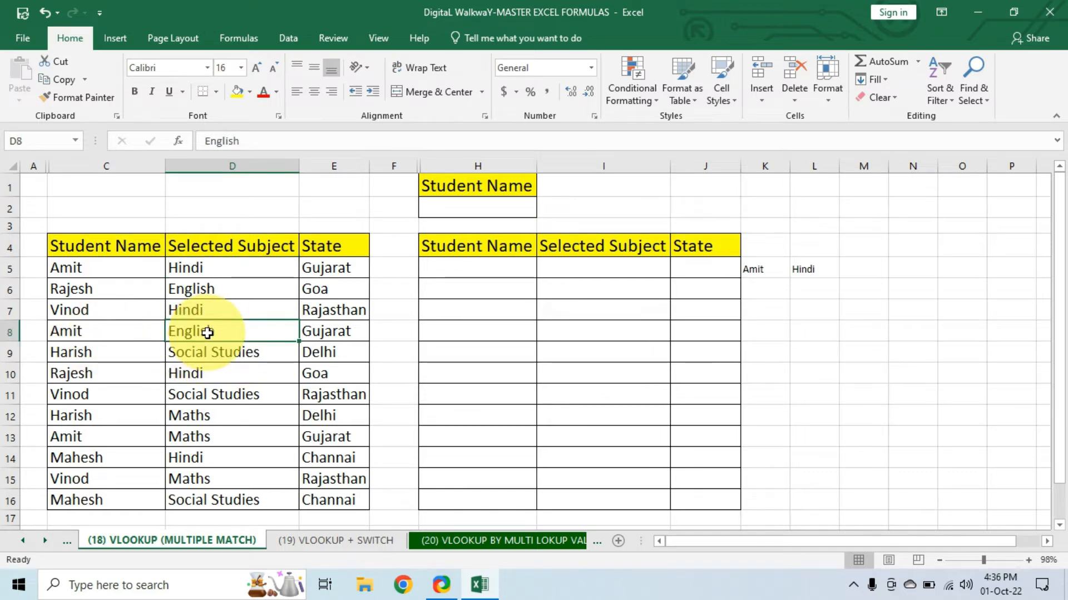
click(214, 439)
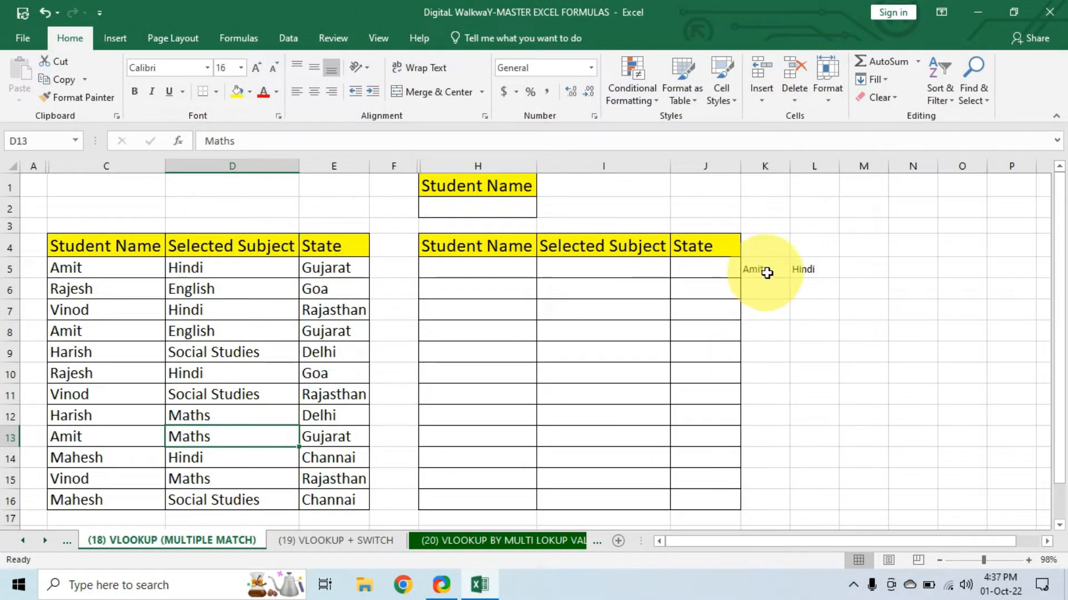
Step: Clear the trial name and VLOOKUP from K5:L5, and select the result range I5:J16 to inspect its formula
drag(767, 273, 826, 271)
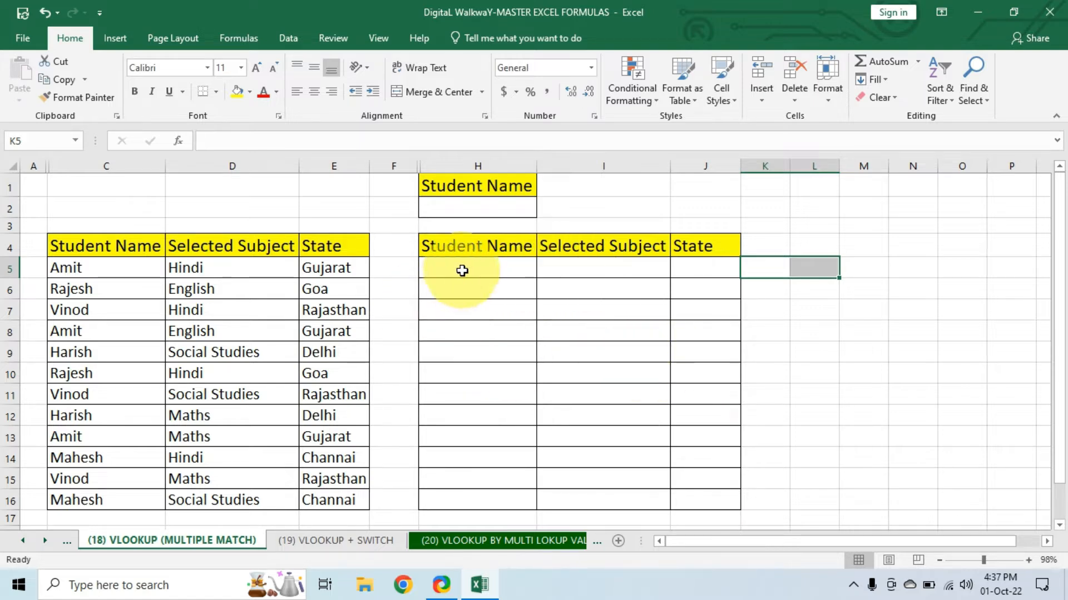
drag(593, 260, 697, 494)
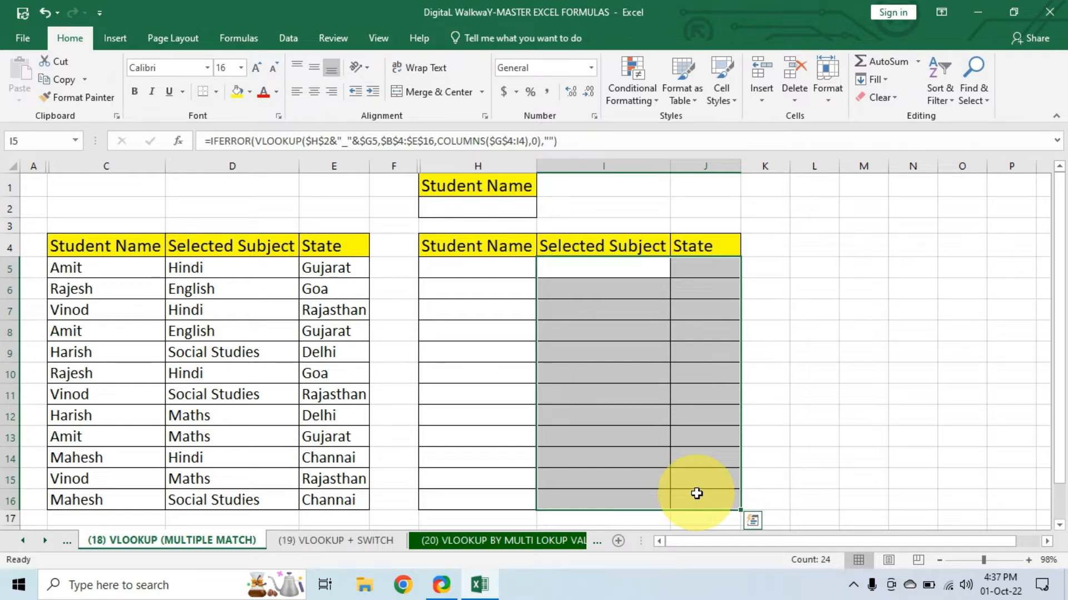
Step: Enter the student name listed in C5 into the Student Name lookup cell H2
click(470, 211)
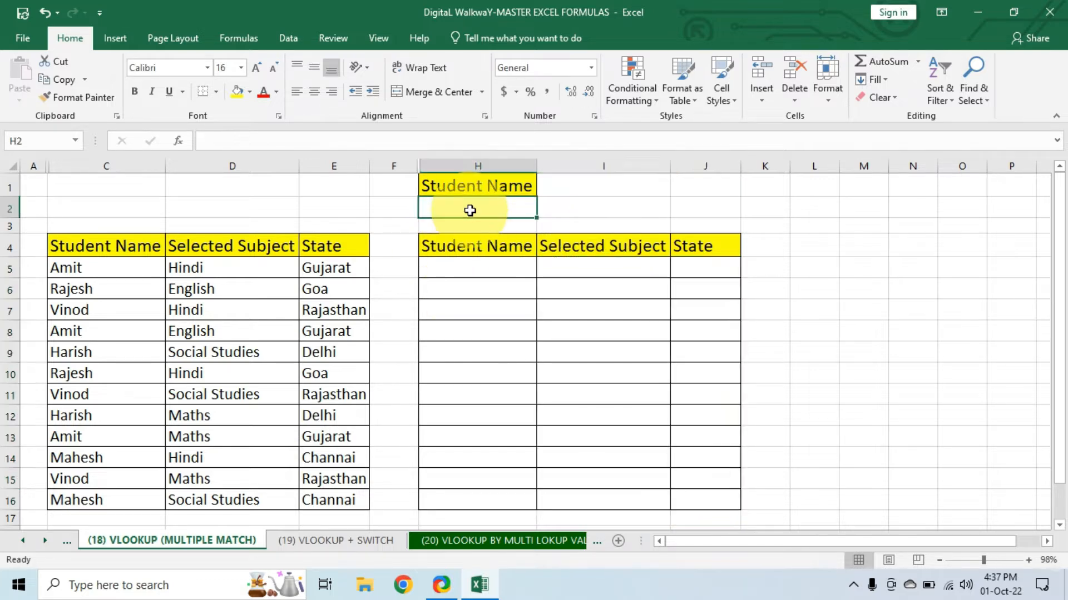
text(Ami)
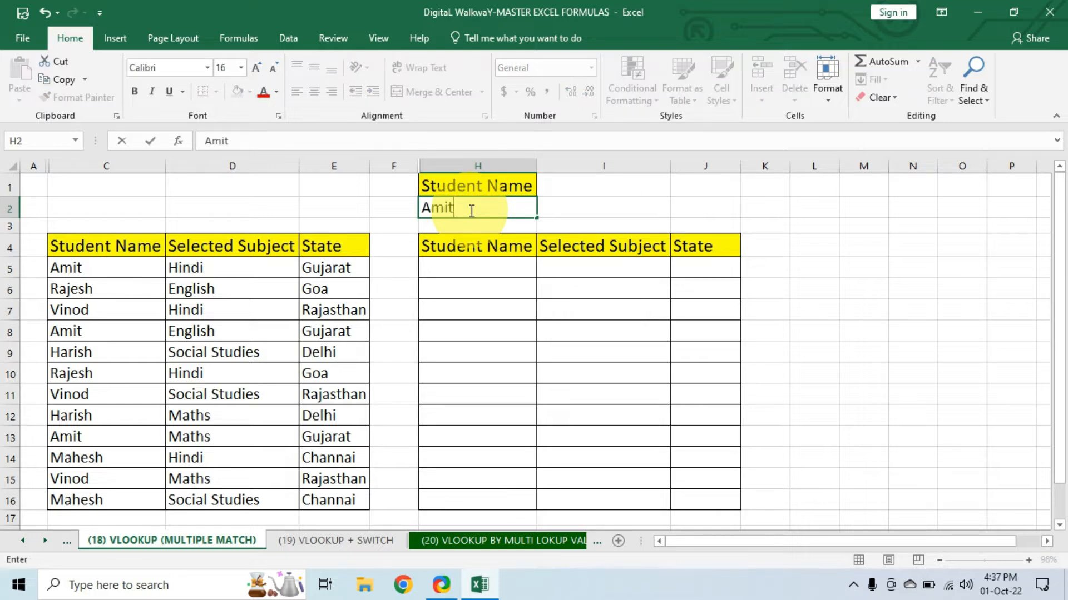
text(t)
key(Tab)
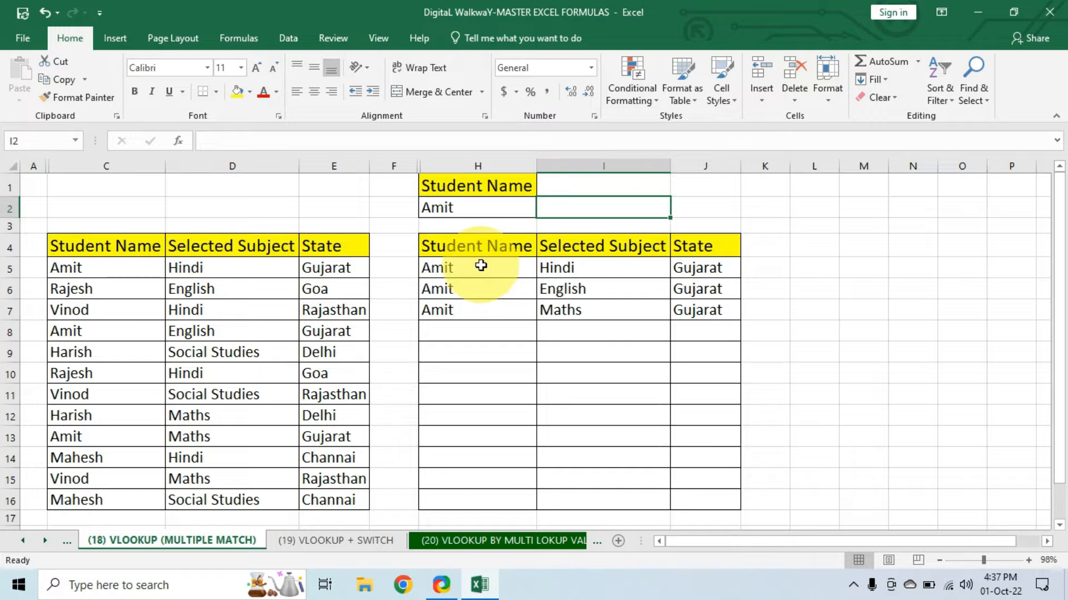
Step: Compare the records returned in H5:J7 with the student names and subjects in the source table
drag(481, 266, 715, 312)
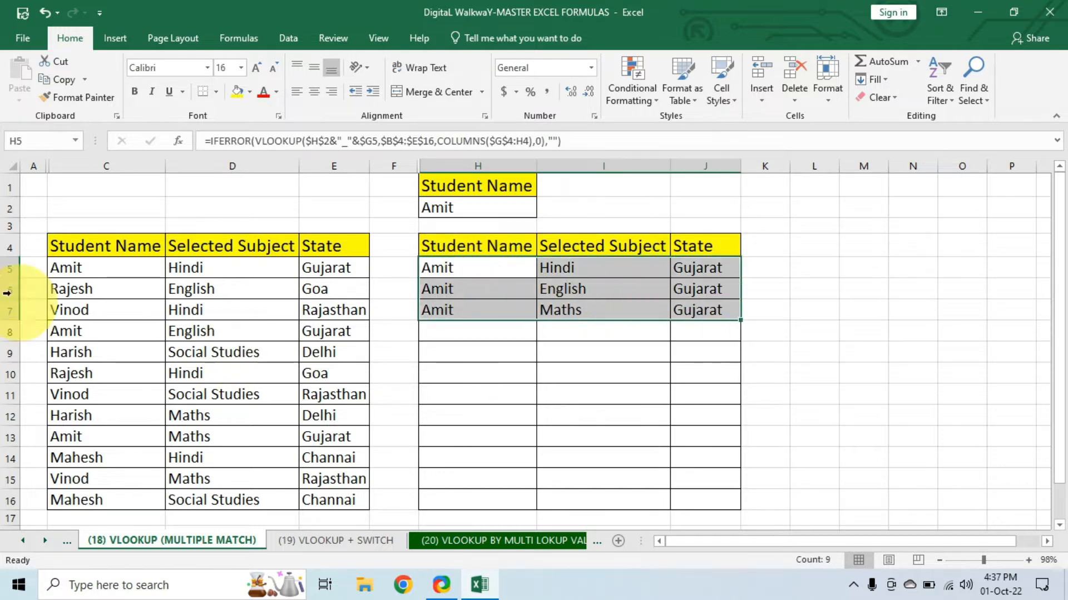
drag(72, 248, 261, 495)
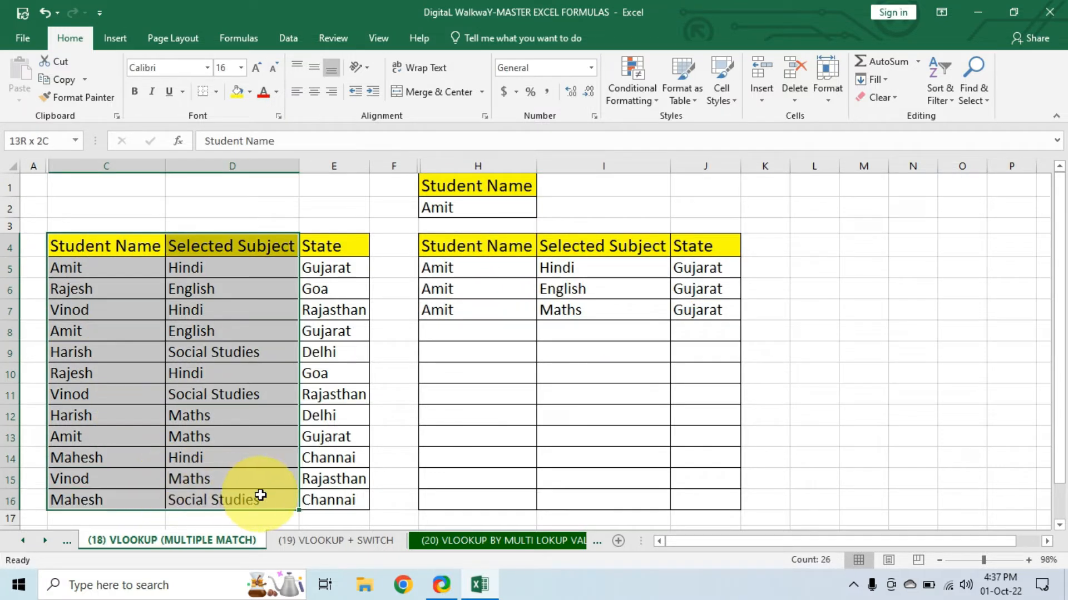
drag(477, 253, 704, 310)
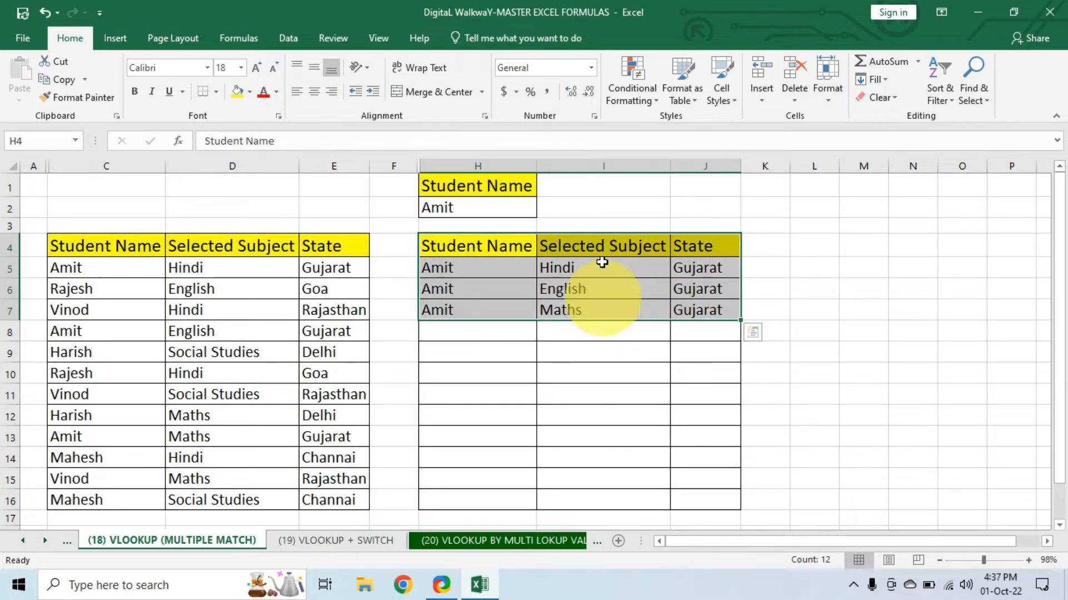
Step: Replace the lookup value in H2 with the student name listed in C7 and select the returned records H5:J7
click(486, 211)
key(BackSpace)
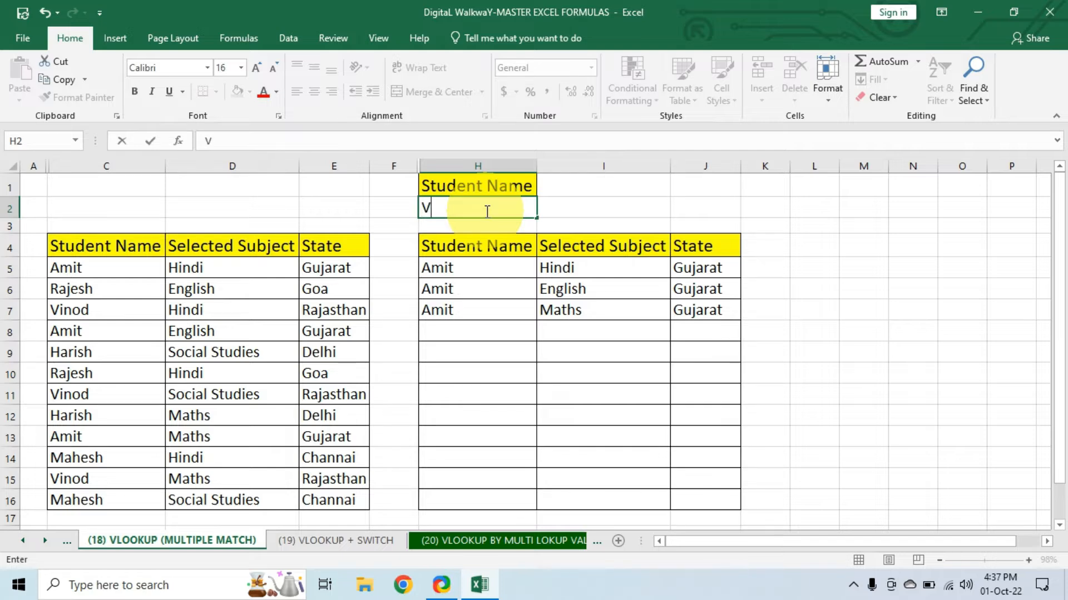
text(Vind)
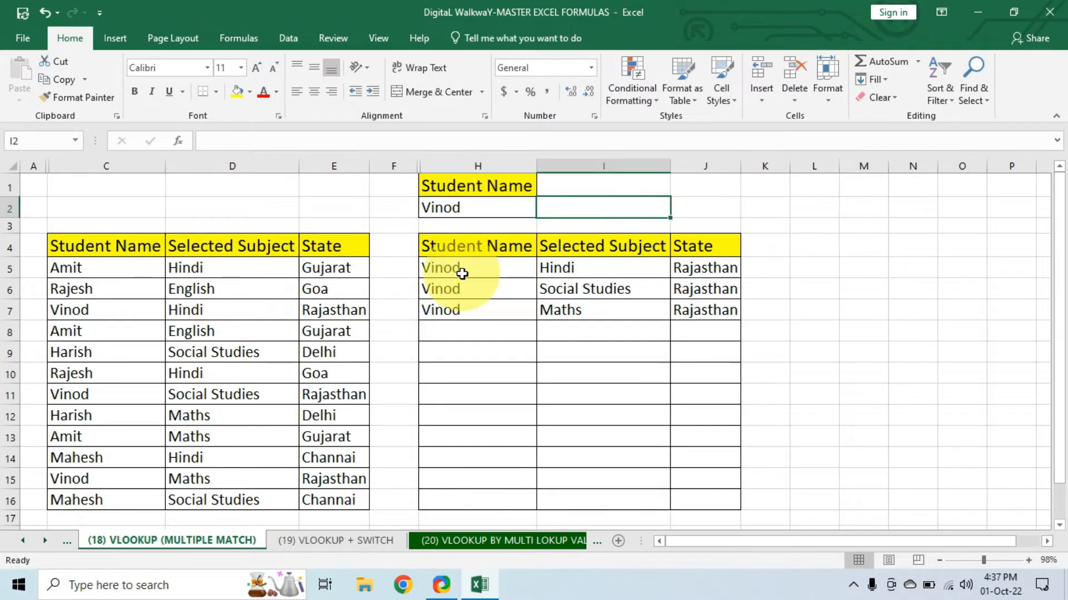
drag(467, 268, 715, 308)
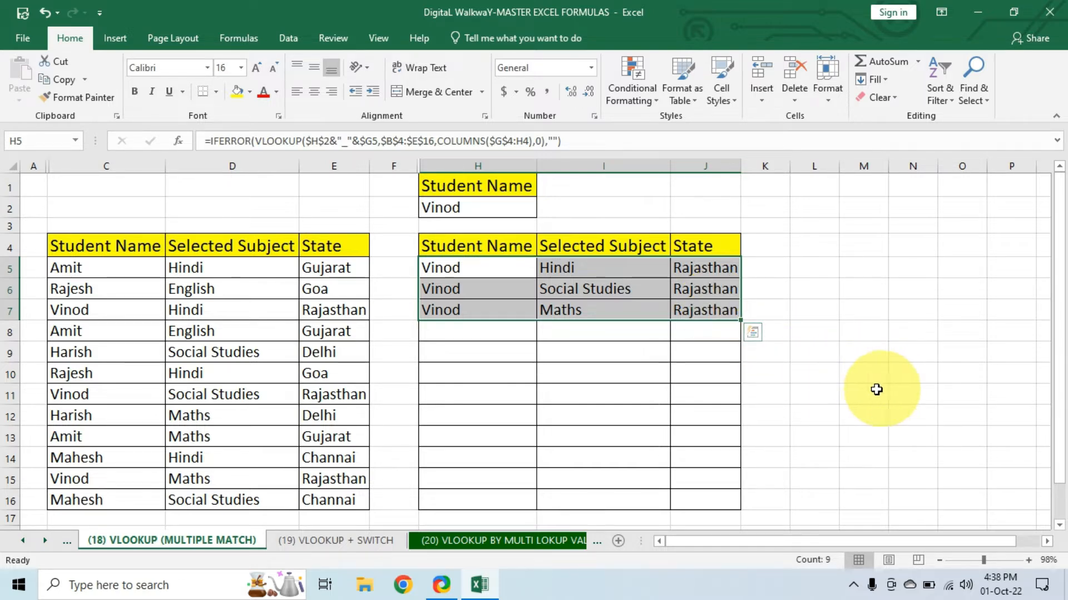
Step: Copy the source table C4:E16 to D23 and apply Paste Special Column widths to the copy
scroll(851, 395, down, 1)
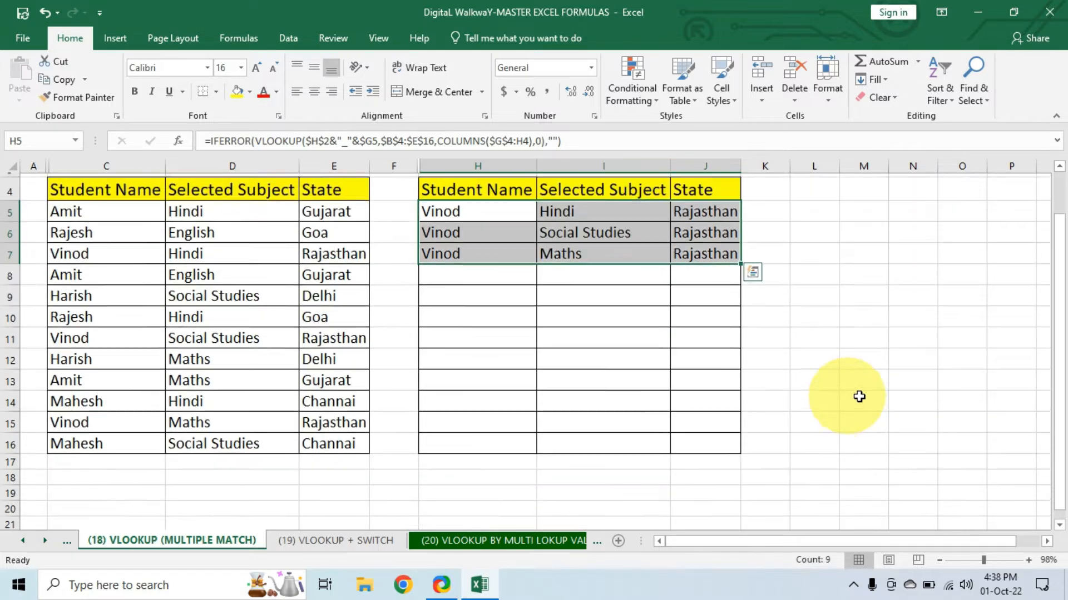
scroll(834, 397, up, 1)
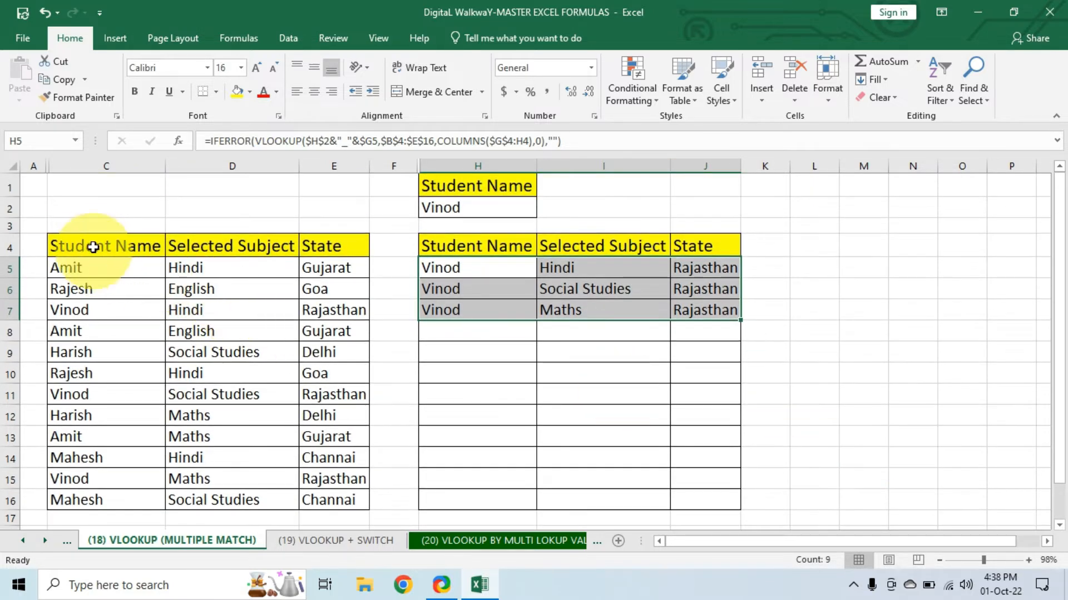
drag(84, 246, 328, 500)
key(ctrl+c)
scroll(595, 458, down, 1)
scroll(596, 459, down, 5)
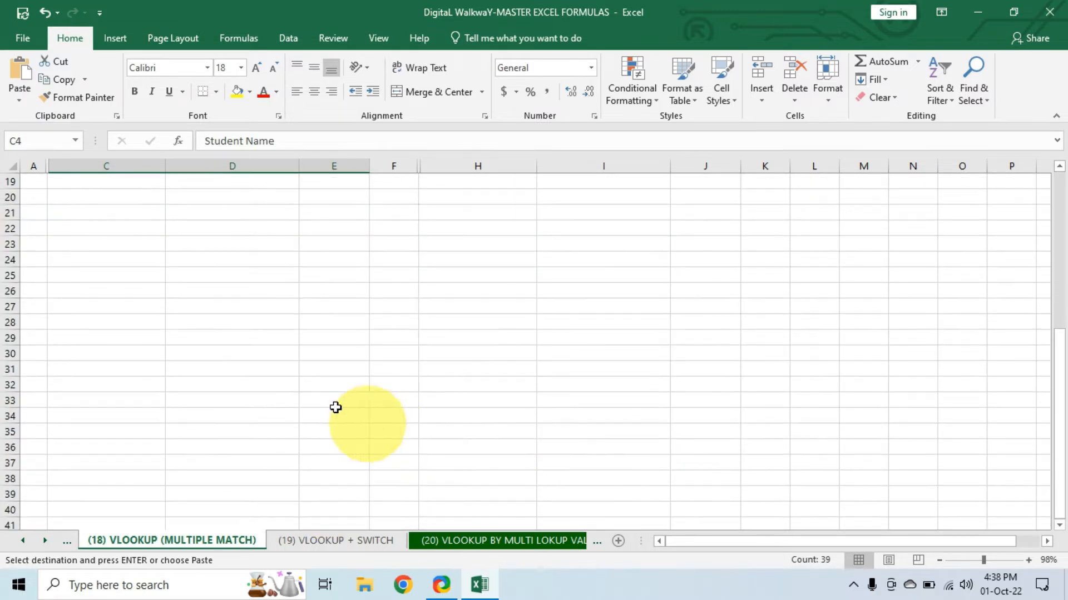
click(195, 243)
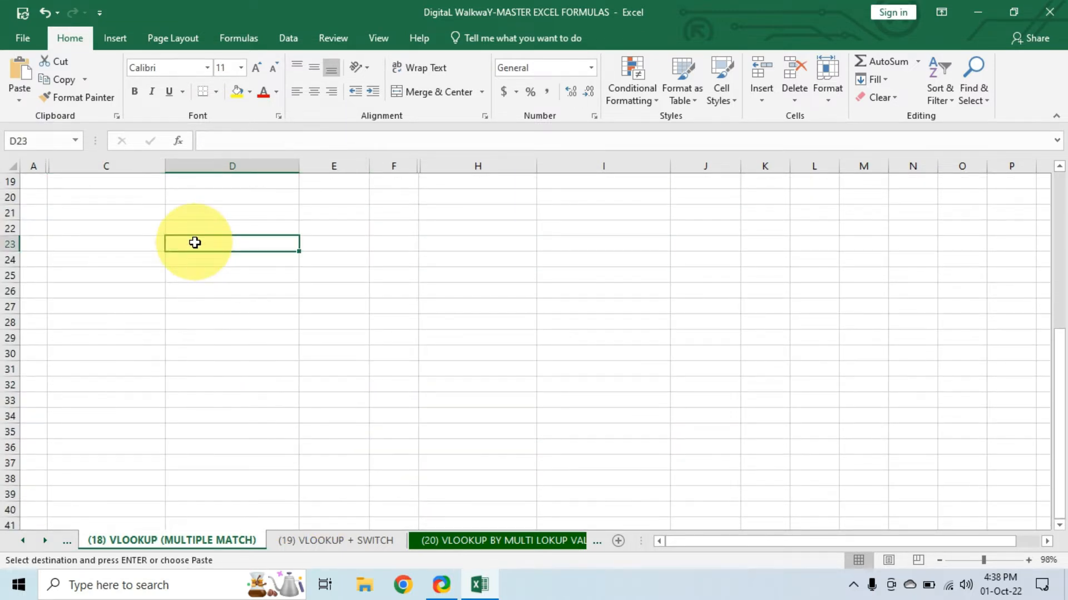
click(333, 244)
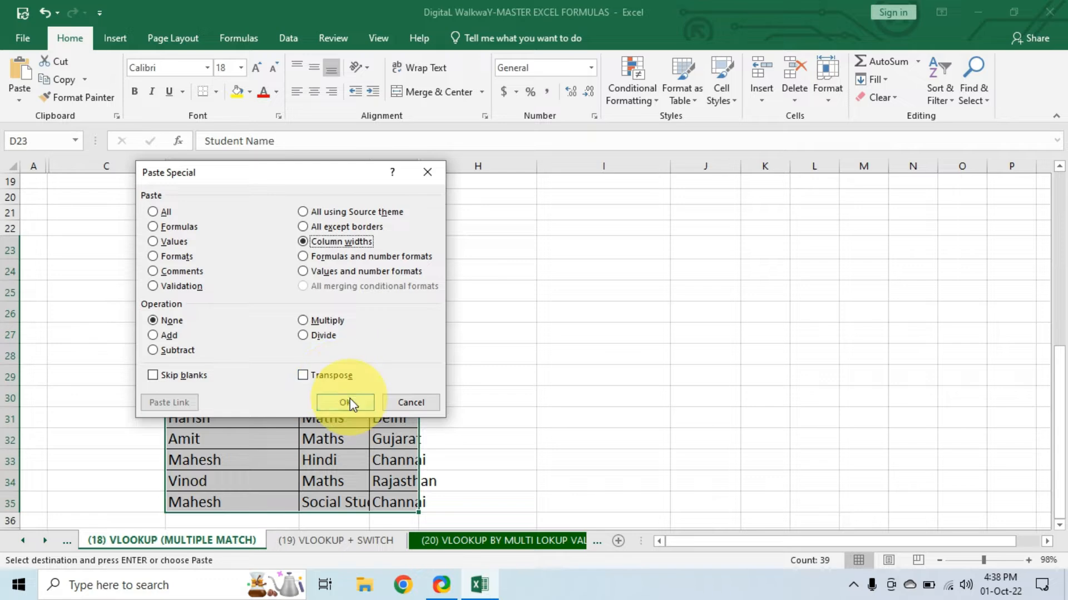
click(349, 403)
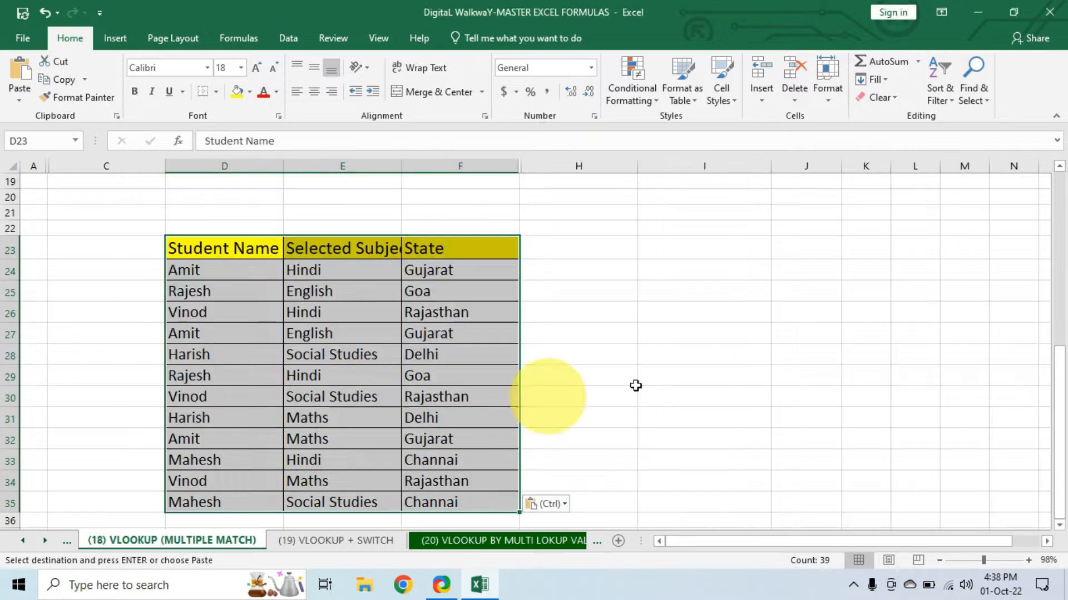
Step: Copy the results table H4:J16 and paste its column widths at I23
scroll(631, 381, up, 5)
drag(584, 247, 785, 499)
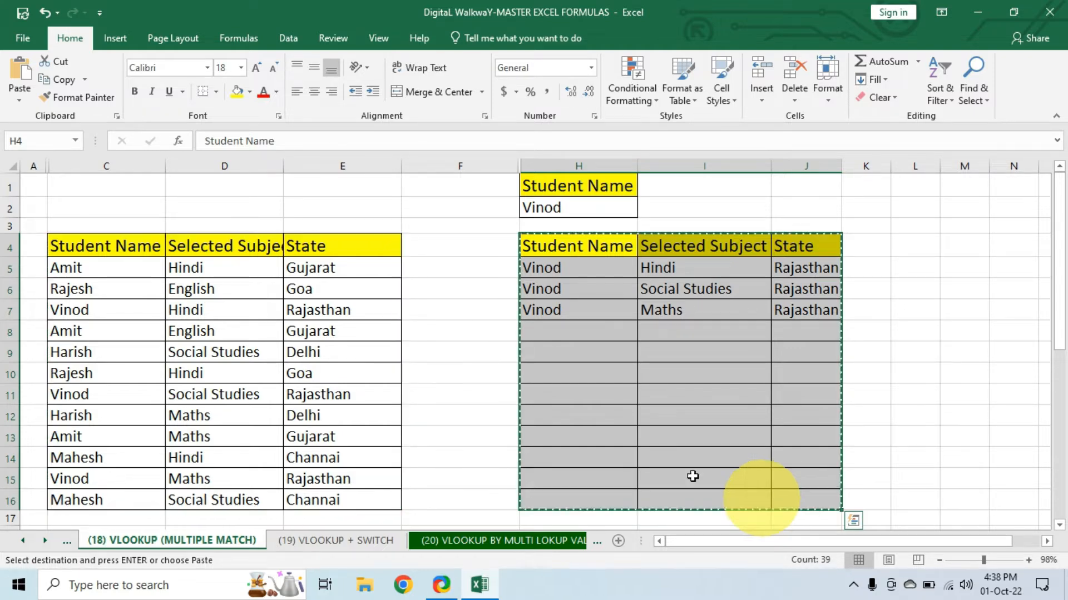
scroll(612, 410, down, 6)
click(668, 251)
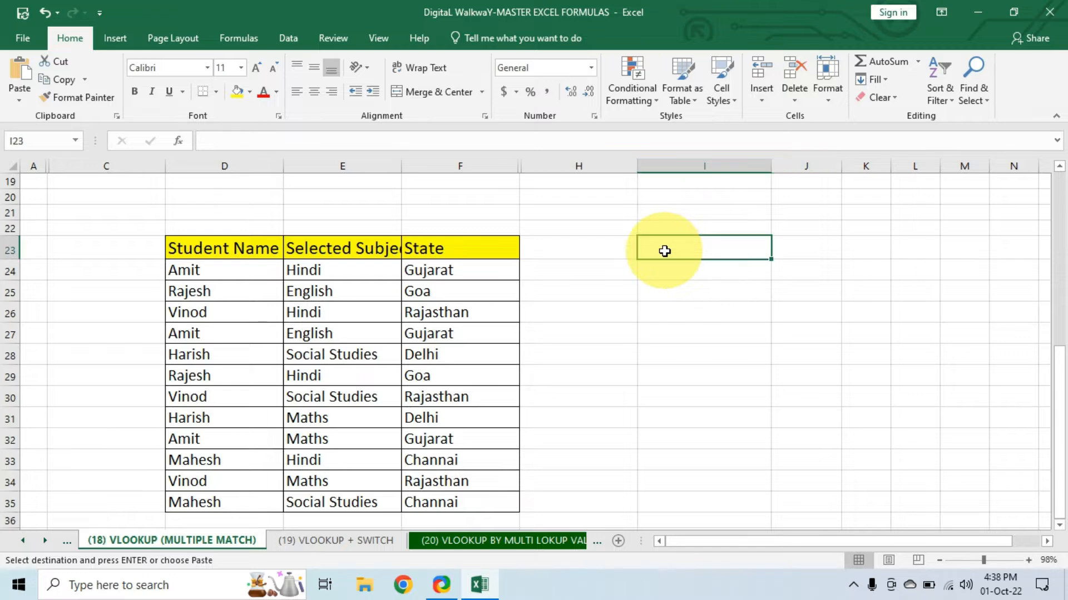
right_click(664, 249)
click(709, 323)
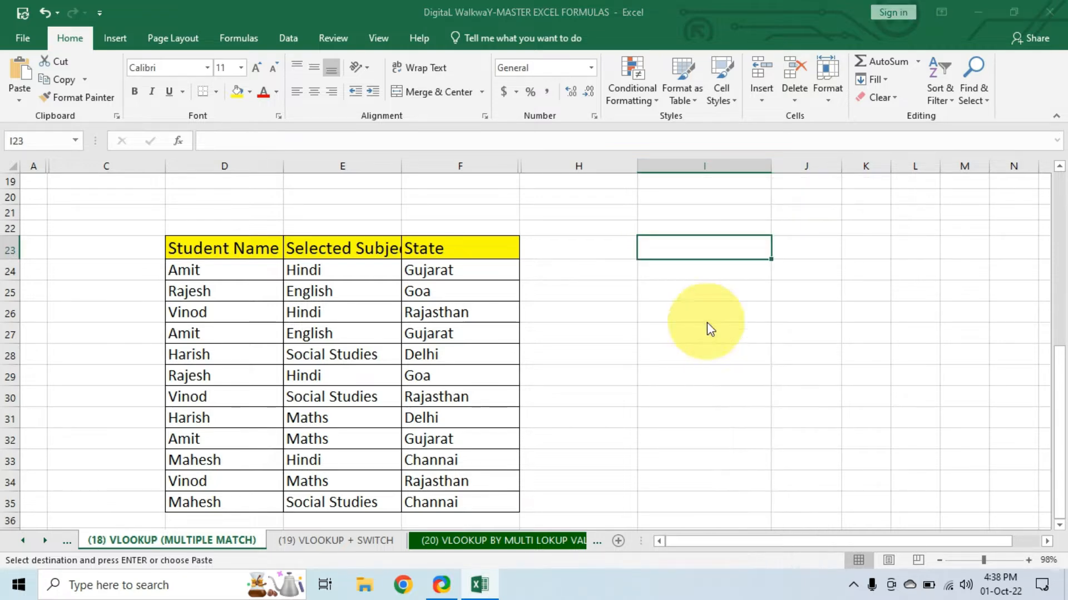
click(719, 267)
click(756, 422)
click(746, 309)
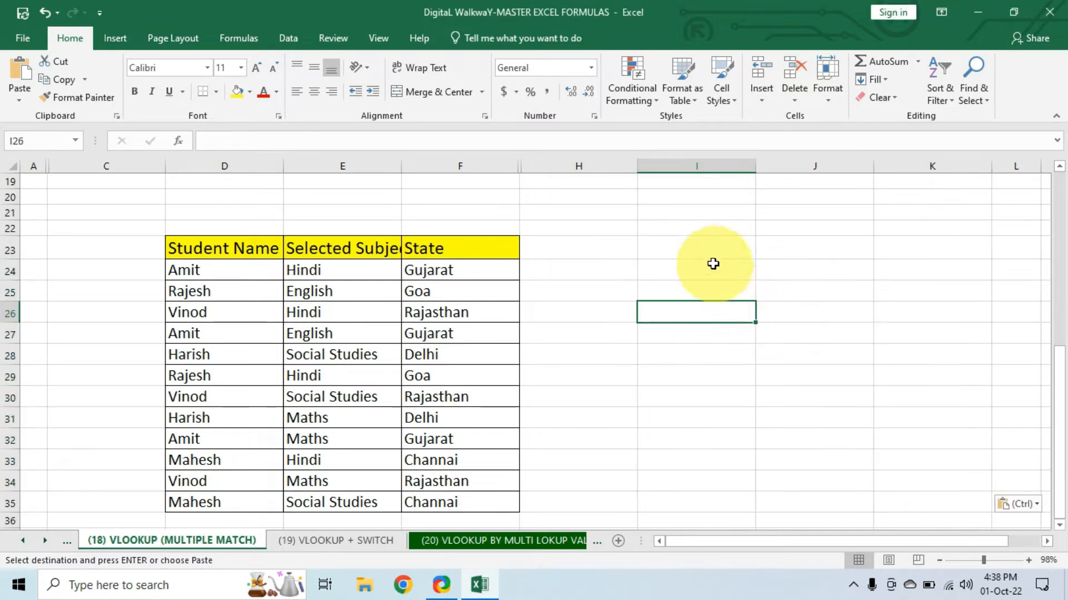
click(711, 262)
drag(693, 247, 745, 485)
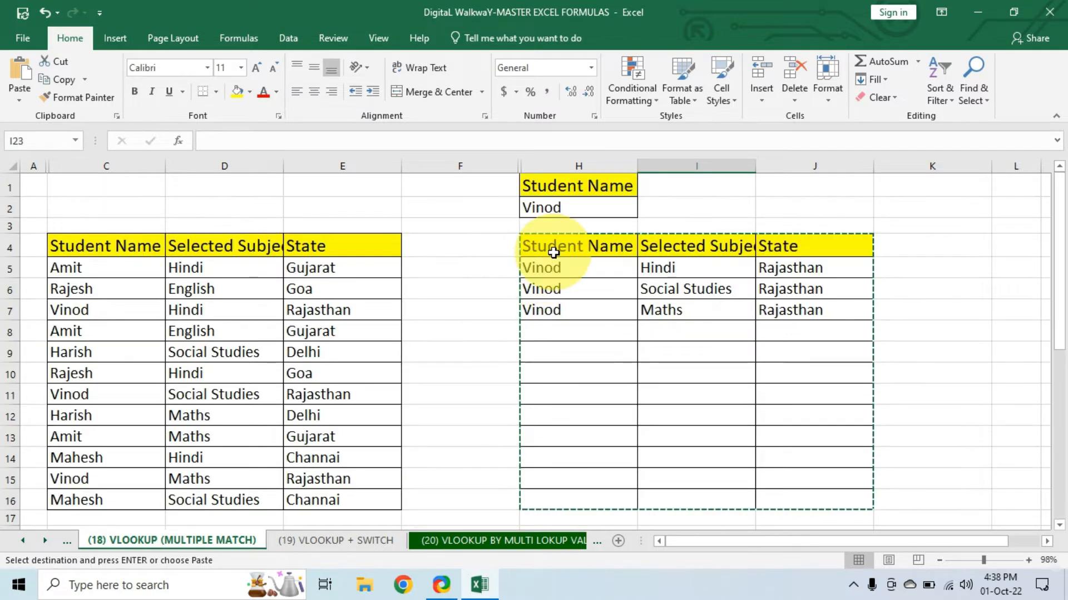
Step: Paste the results table H4:J16 at I23 and apply Paste Special to the pasted copy
drag(552, 248, 851, 493)
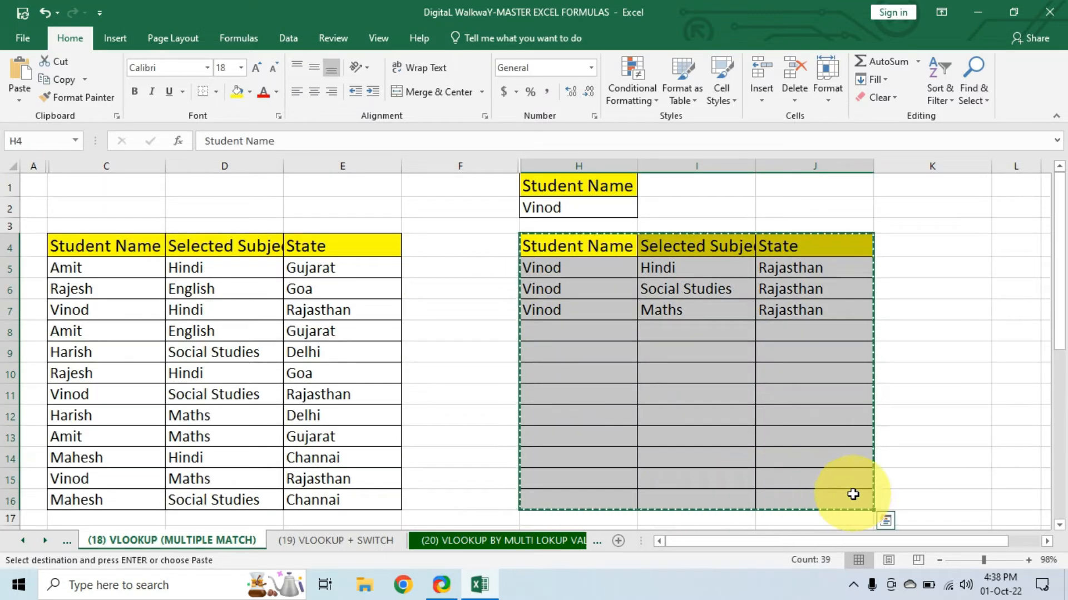
scroll(715, 495, down, 5)
click(686, 305)
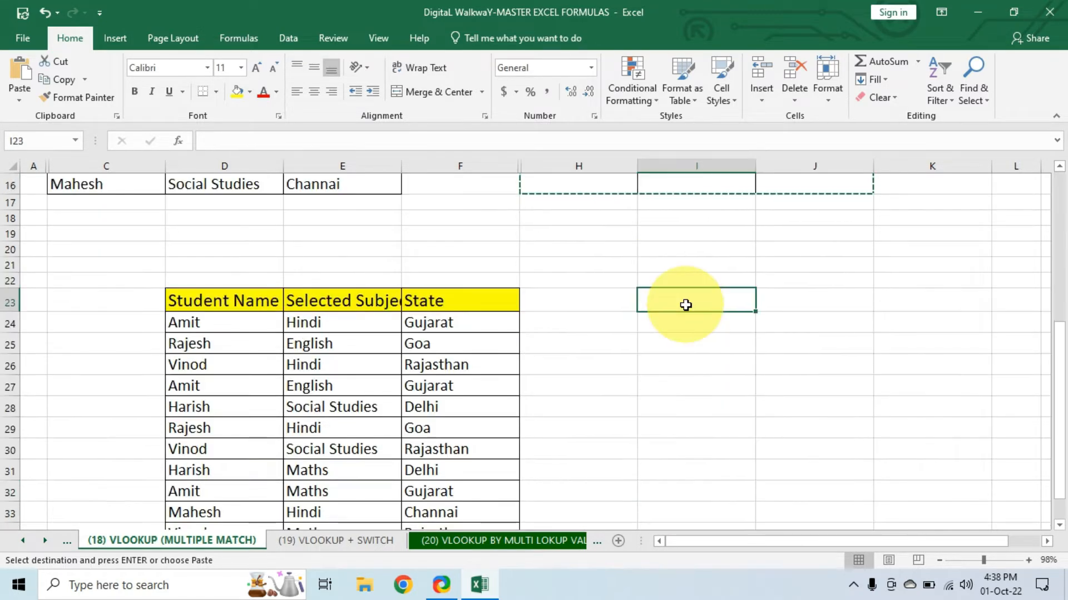
key(ctrl+v)
right_click(708, 303)
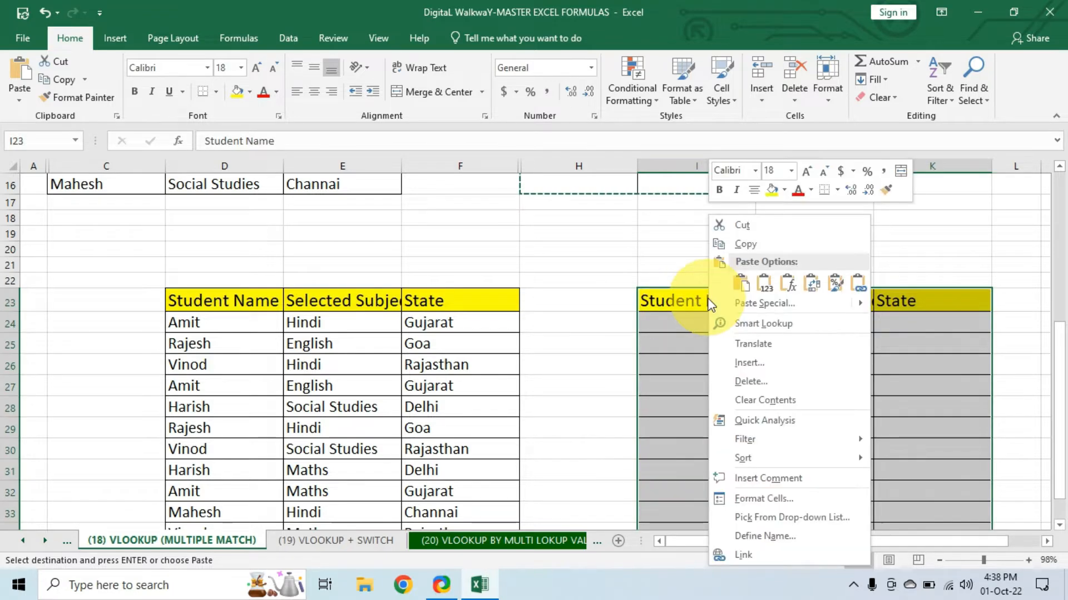
click(769, 304)
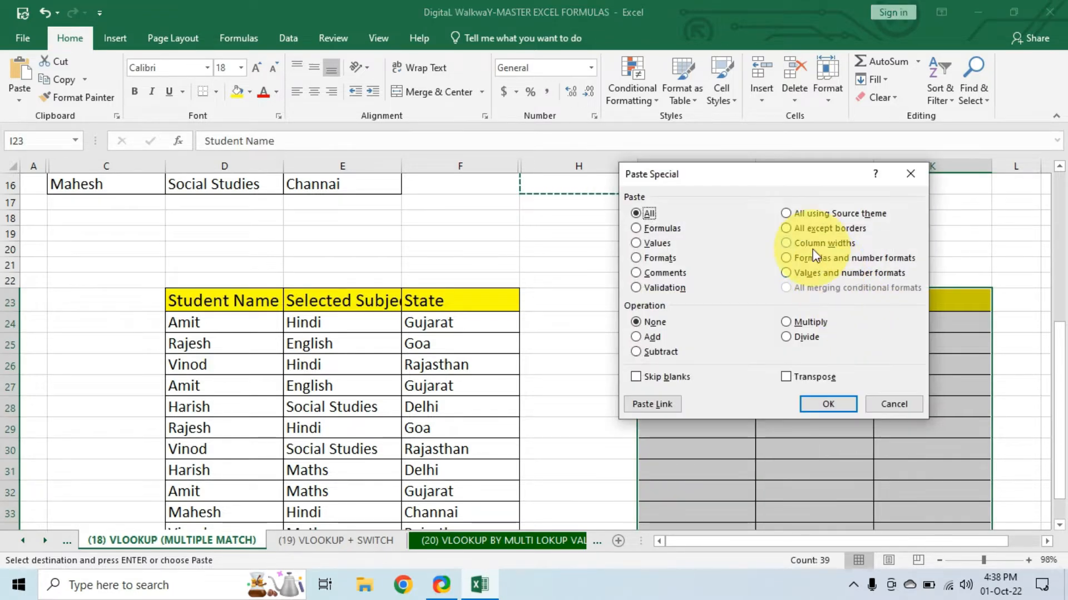
click(828, 412)
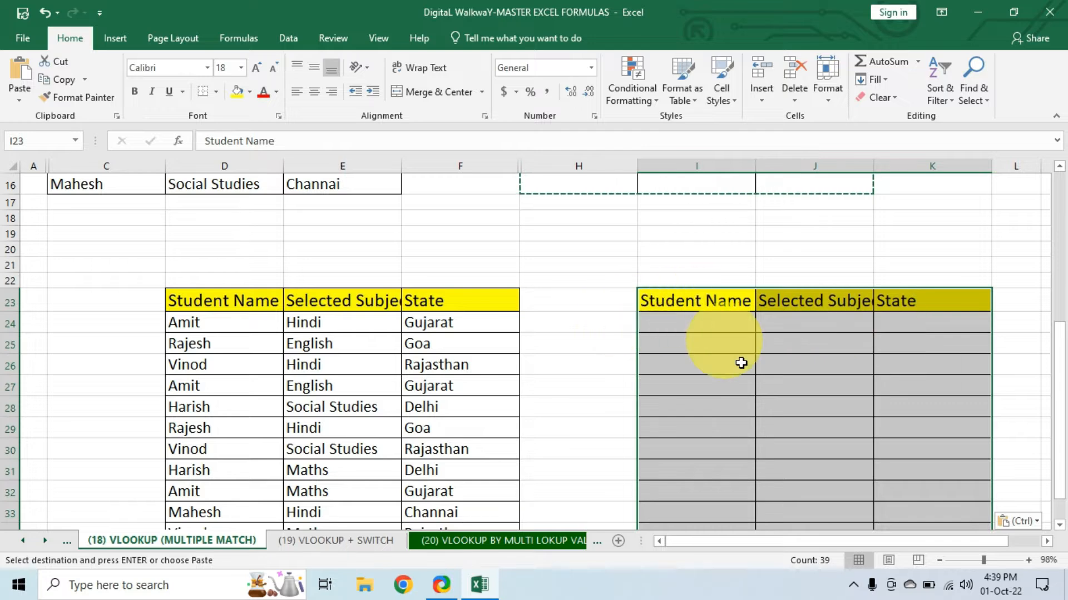
Step: Convert the formulas in the copied results table I23:K35 to values by pasting it over itself as Values
scroll(835, 393, up, 5)
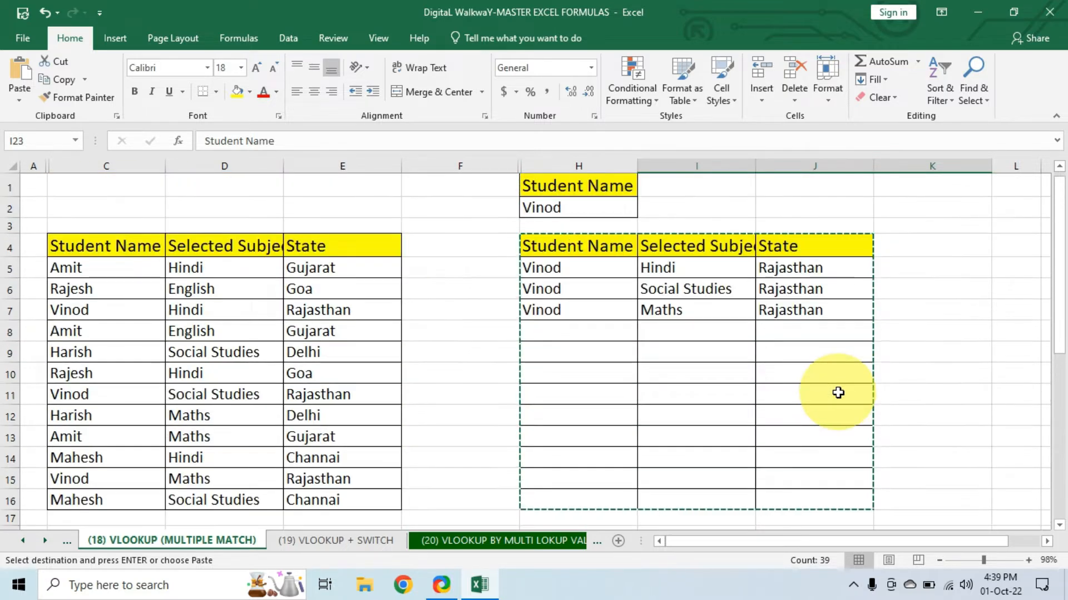
scroll(840, 395, down, 6)
click(790, 271)
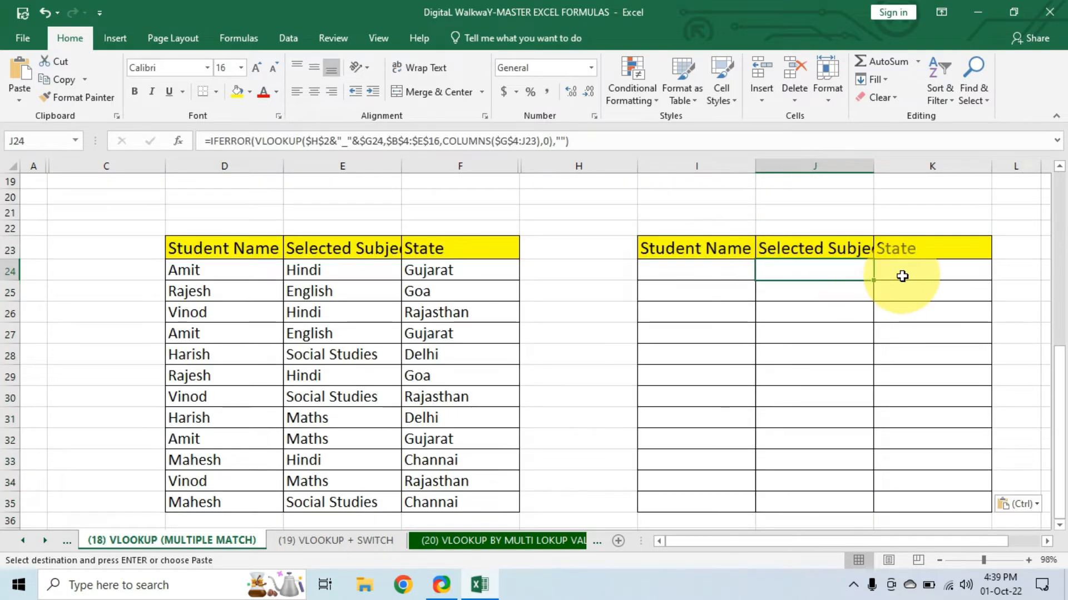
drag(686, 248, 932, 499)
key(ctrl+c)
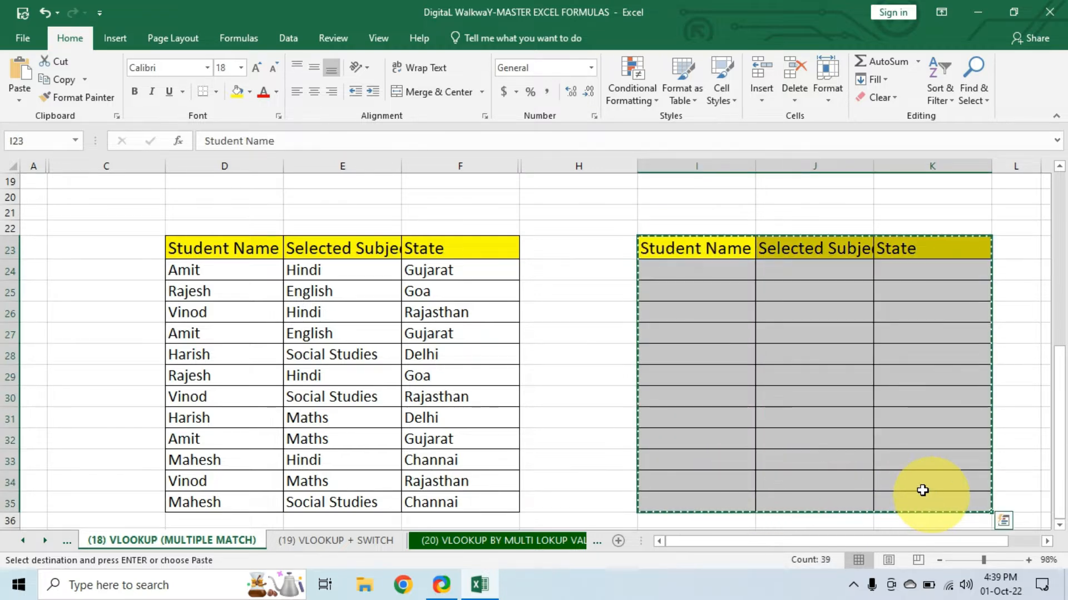
key(ctrl+v)
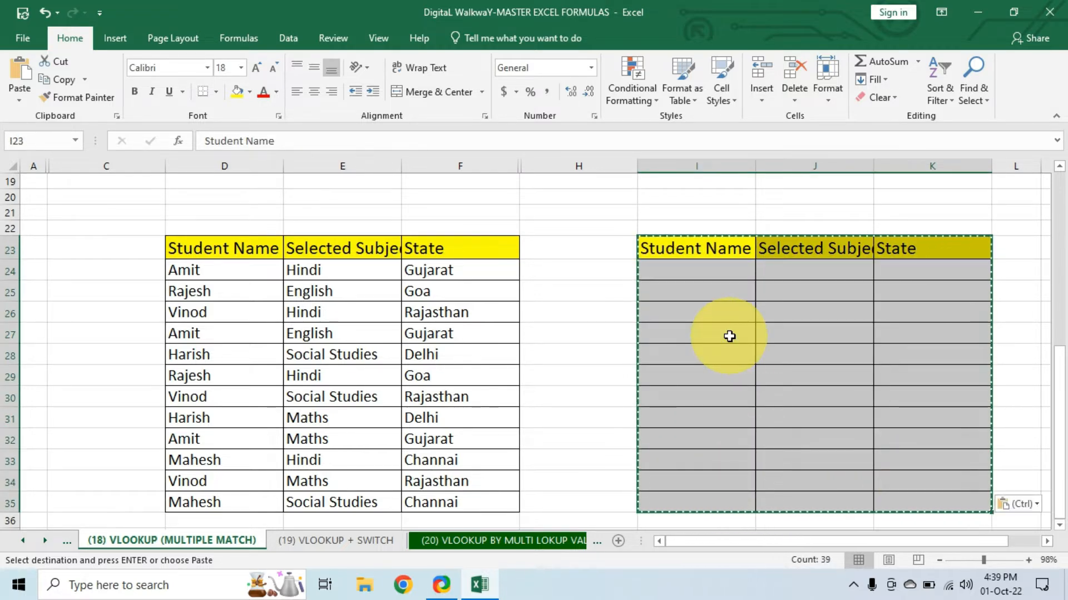
click(1014, 504)
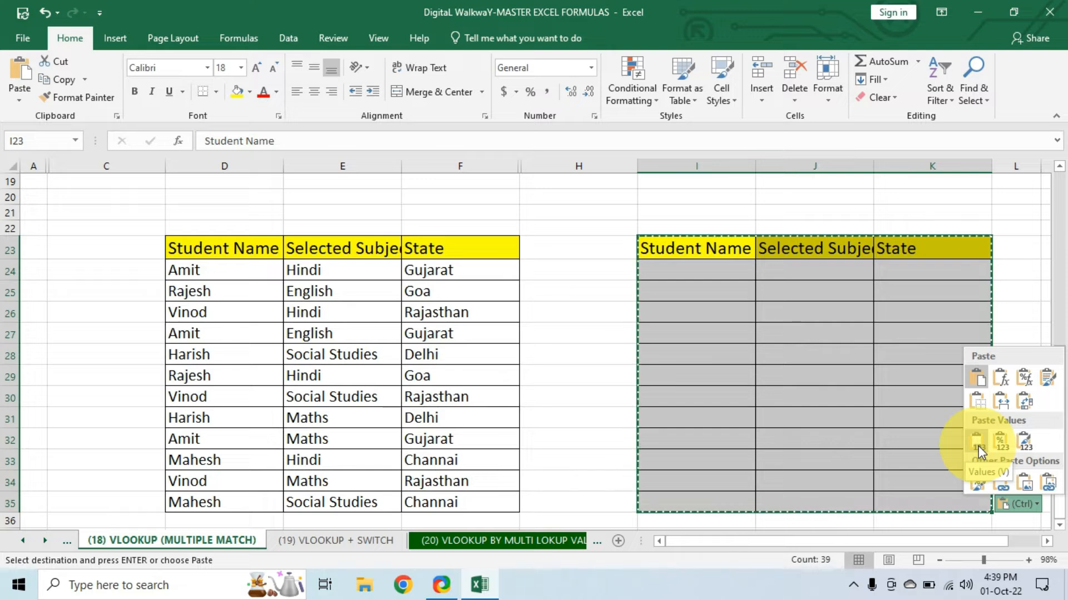
click(979, 446)
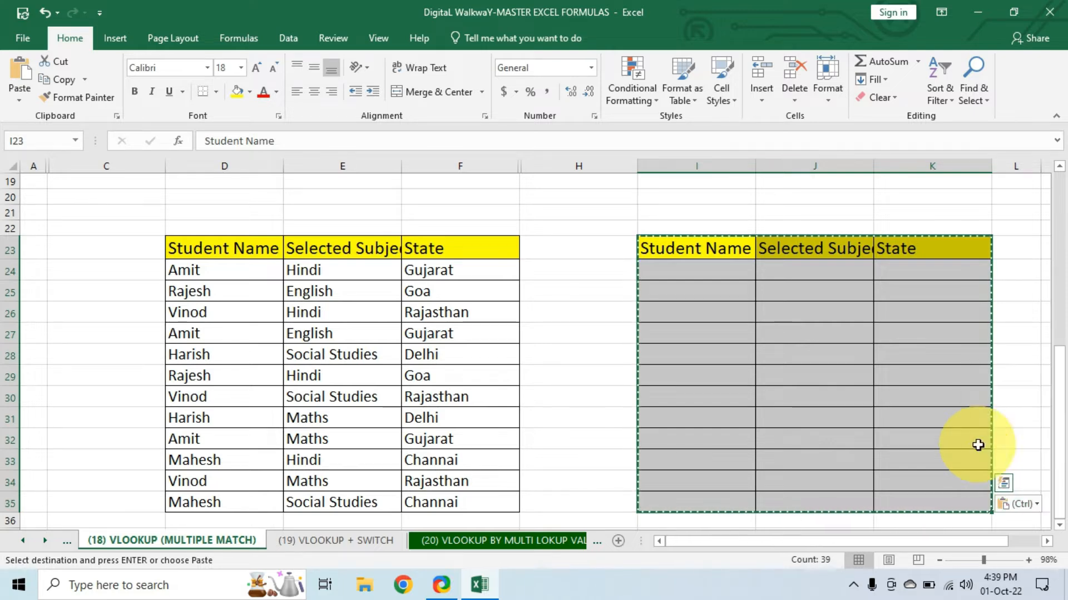
key(Escape)
Step: Check the cells in J24:K35 of the copied results table for leftover formulas
click(810, 269)
click(923, 273)
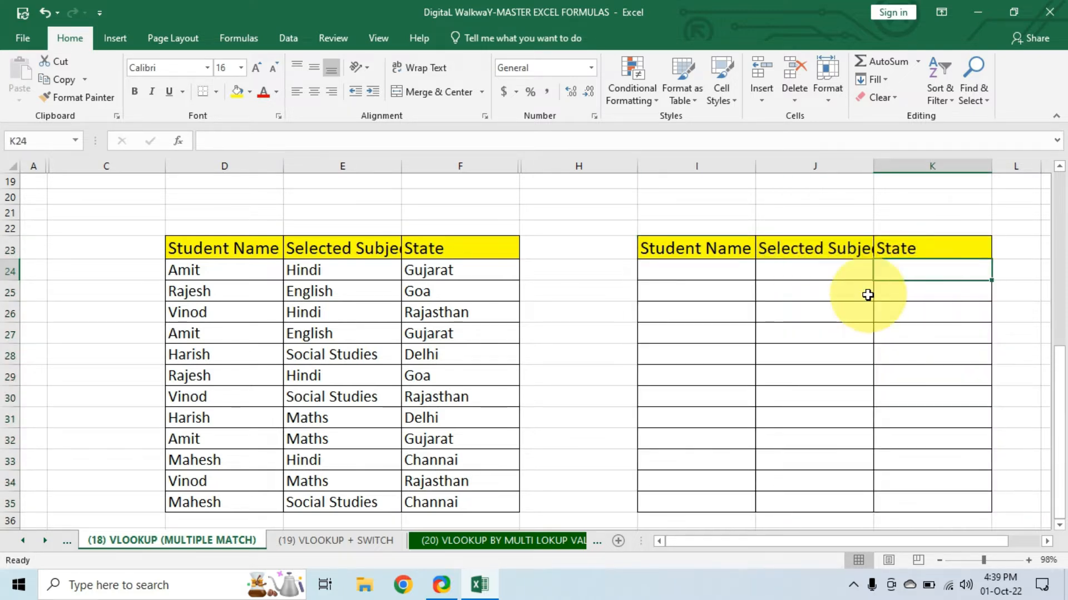
click(800, 294)
click(809, 334)
click(909, 313)
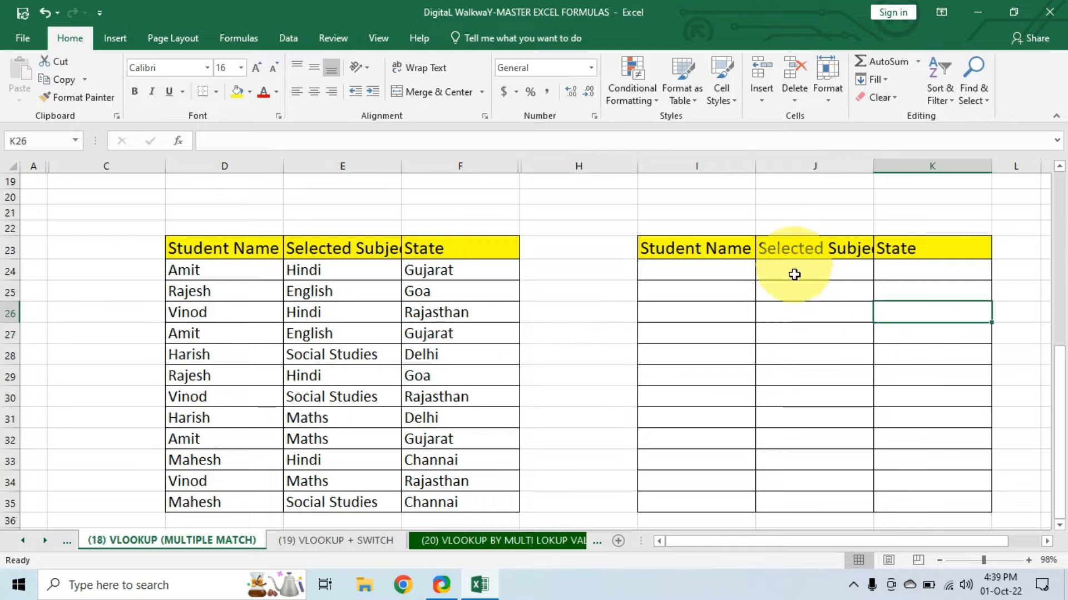
drag(794, 274, 943, 501)
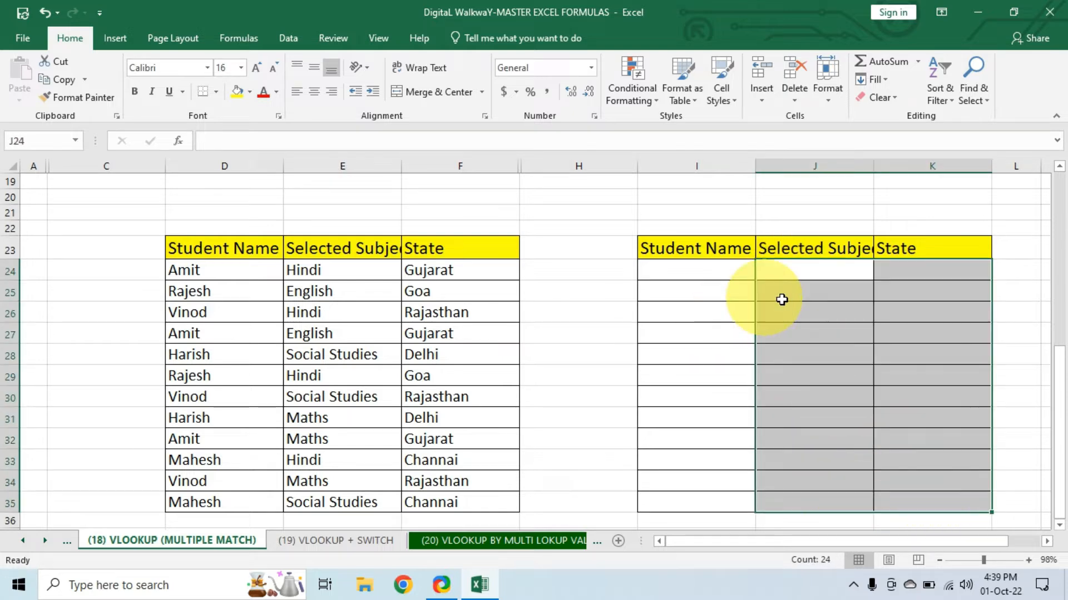
click(815, 270)
click(890, 273)
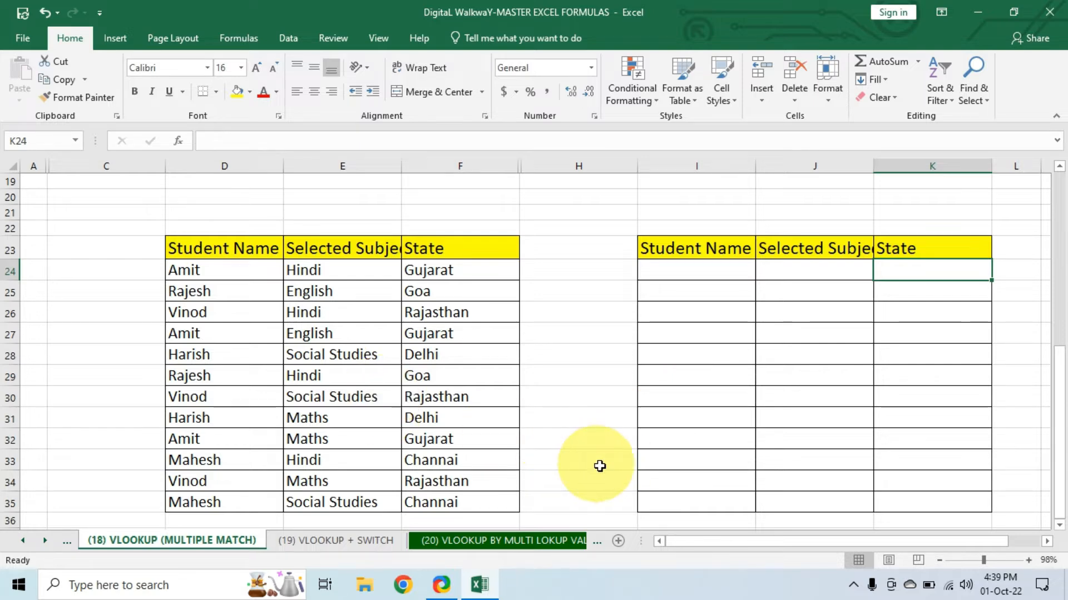
Step: Autofit columns E and J to the full Selected Subject headers
double_click(402, 167)
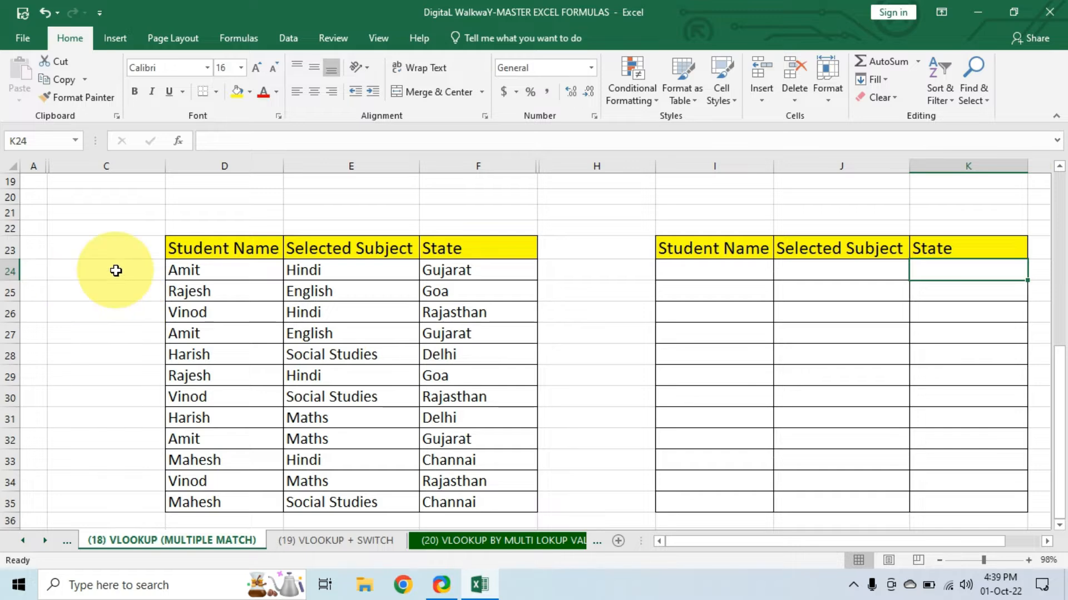
Step: Examine the student names in D24:D35 for entries that occur more than once
click(90, 271)
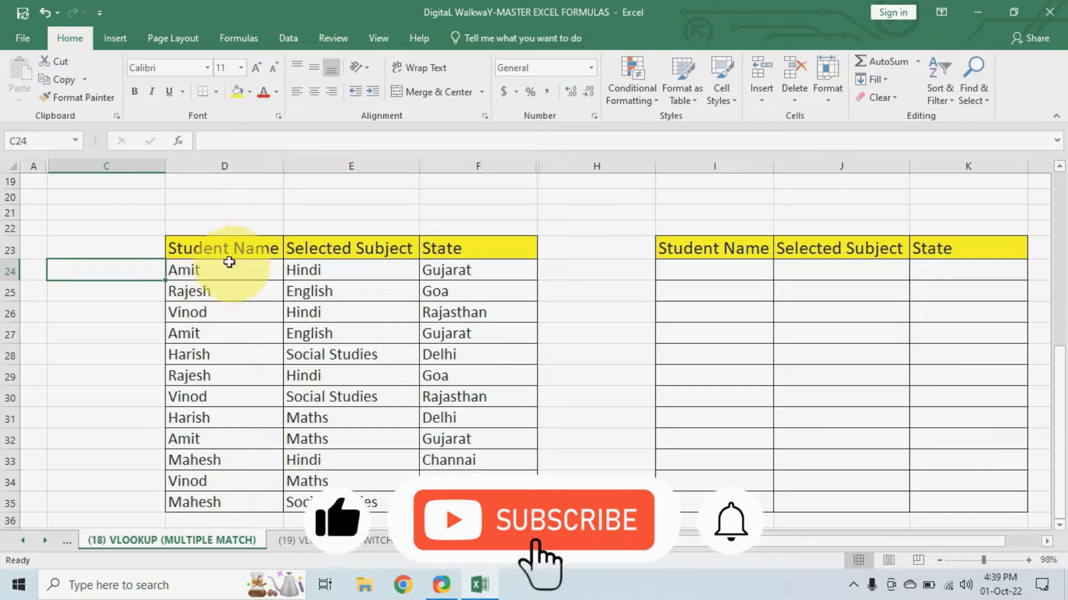
drag(229, 262, 248, 501)
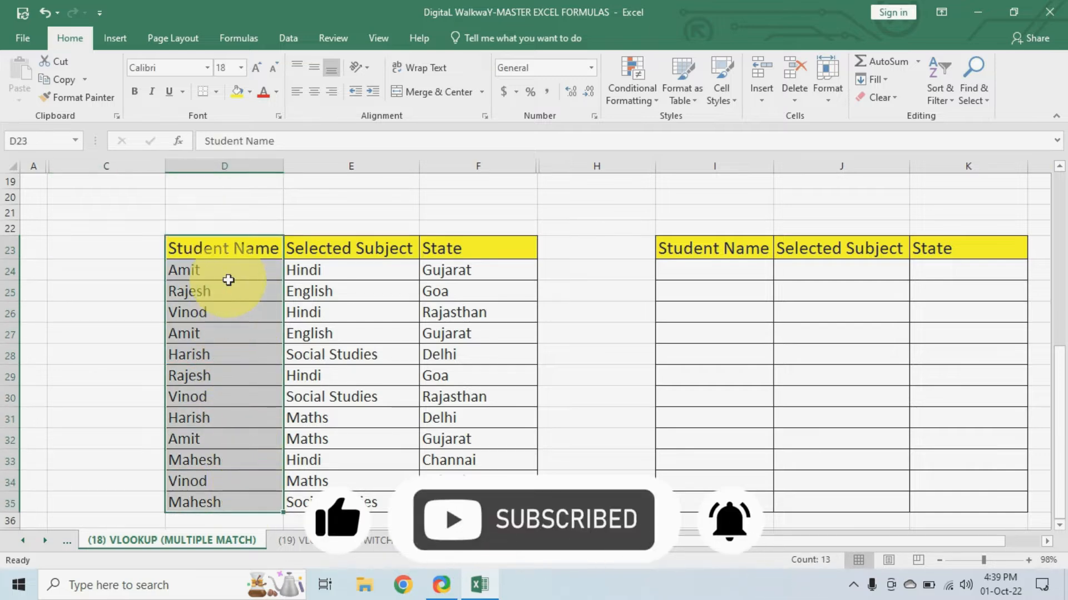
click(226, 274)
click(239, 318)
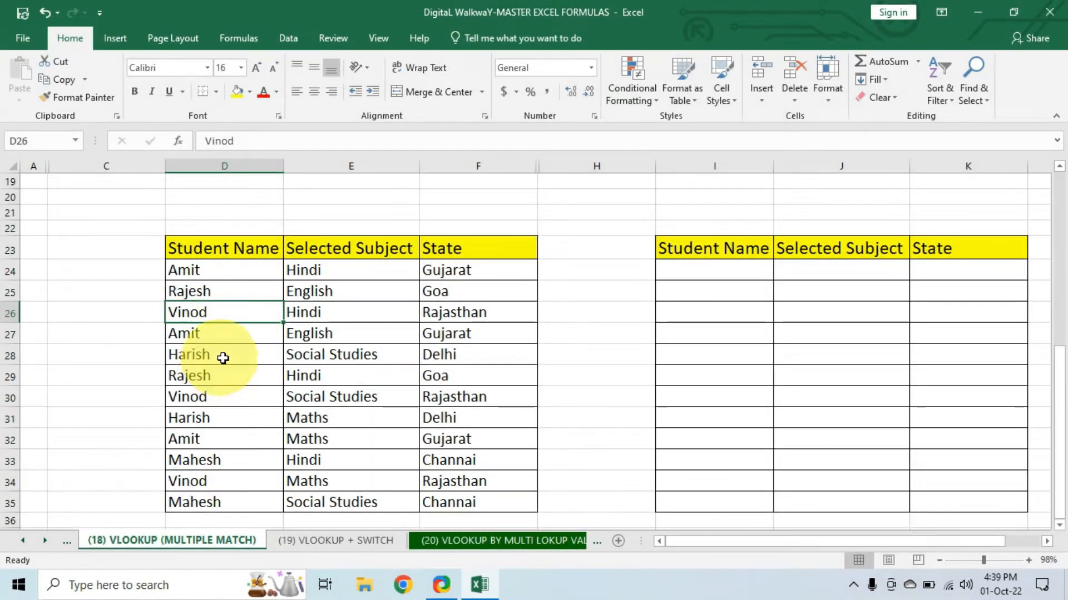
click(223, 358)
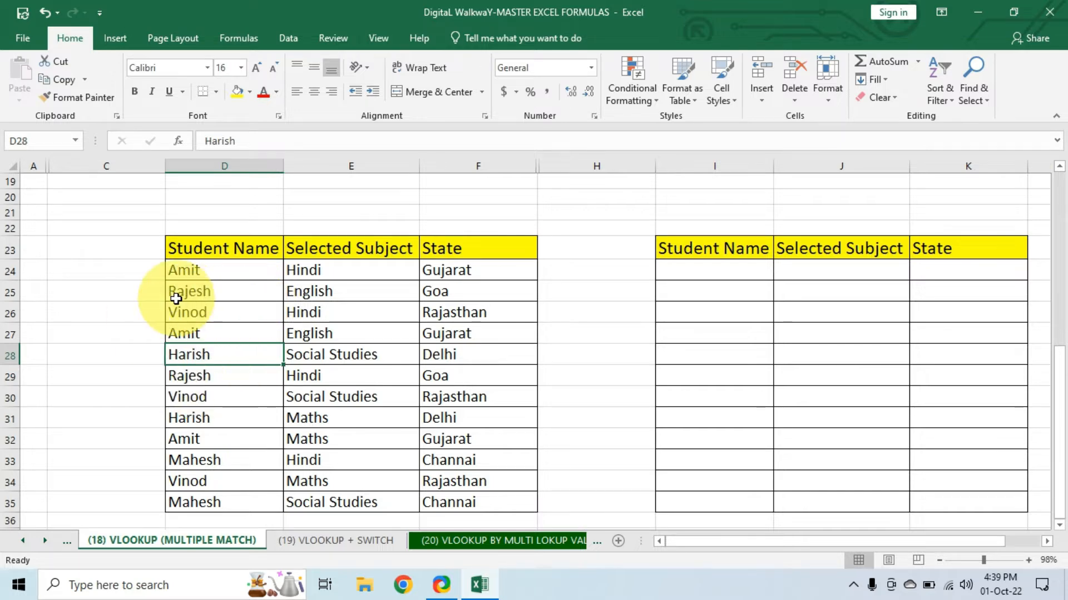
click(232, 273)
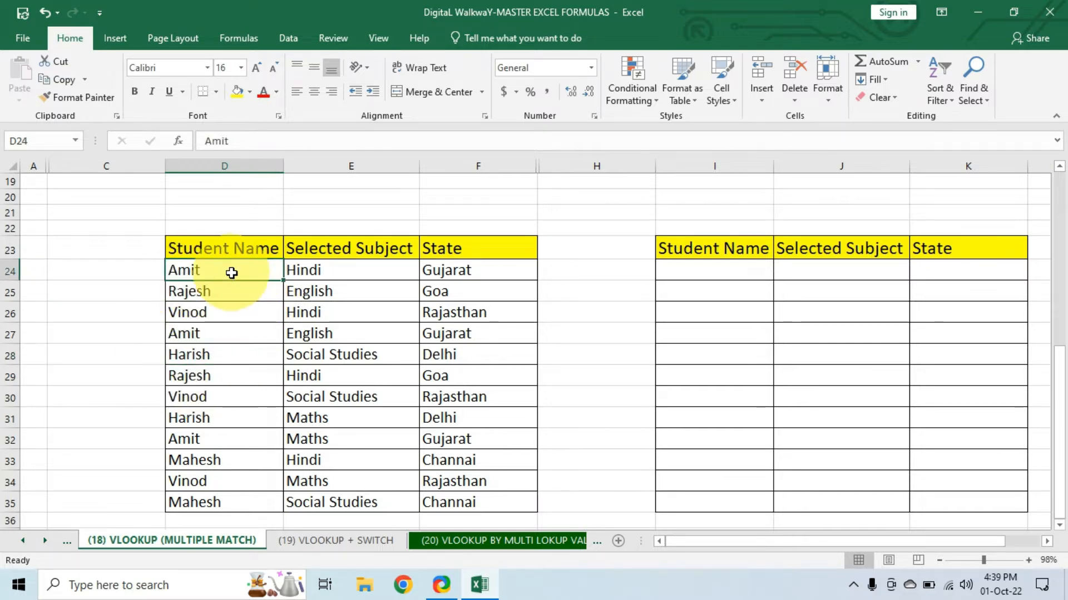
Step: Compare the repeated names in D24, D27 and D32 with the empty cells beside them in column C
click(81, 274)
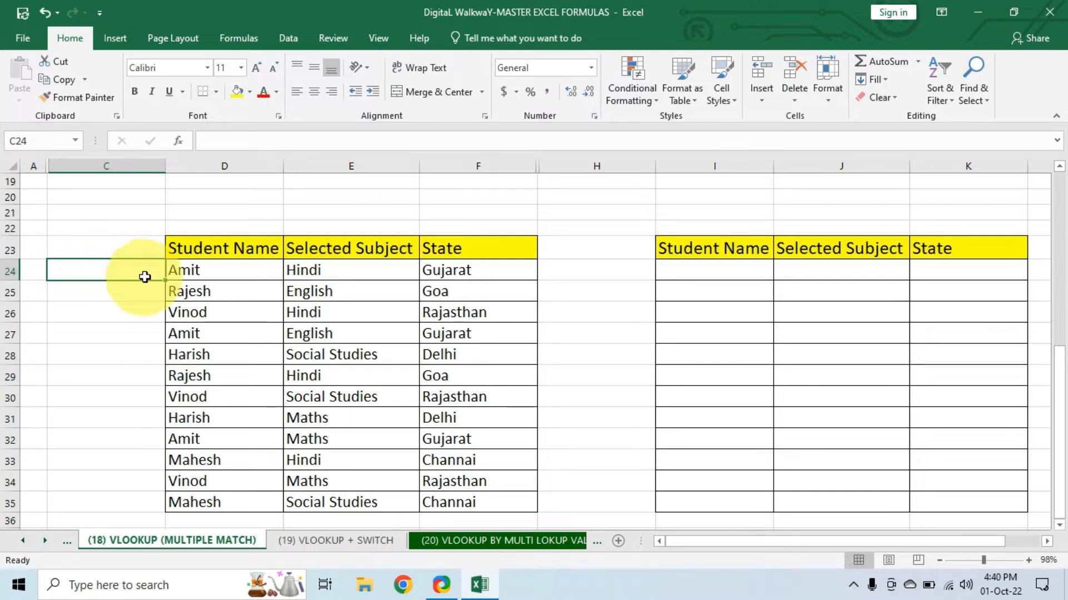
click(208, 334)
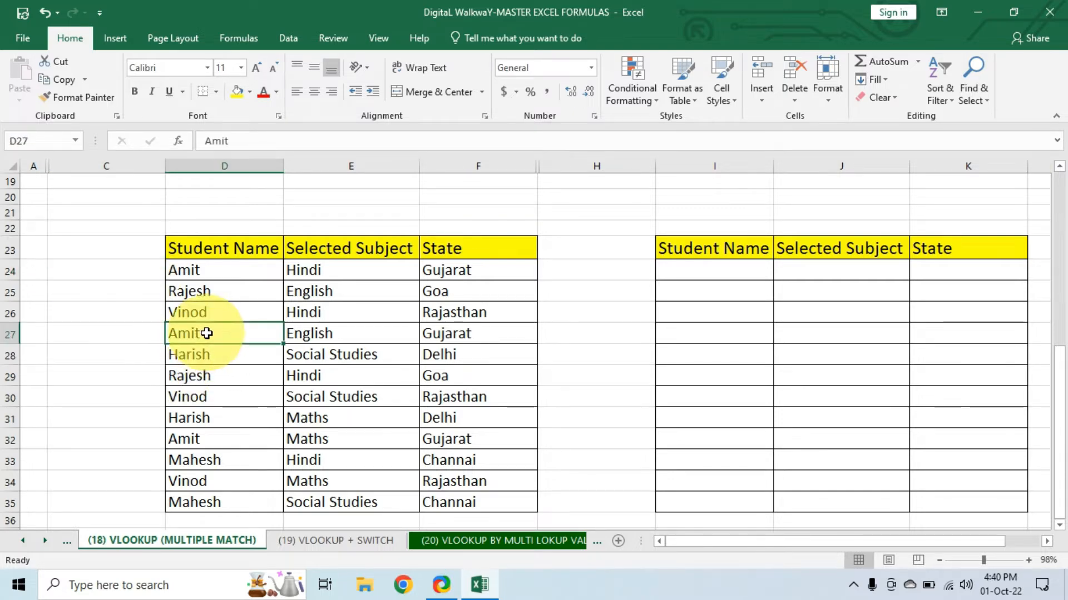
click(100, 332)
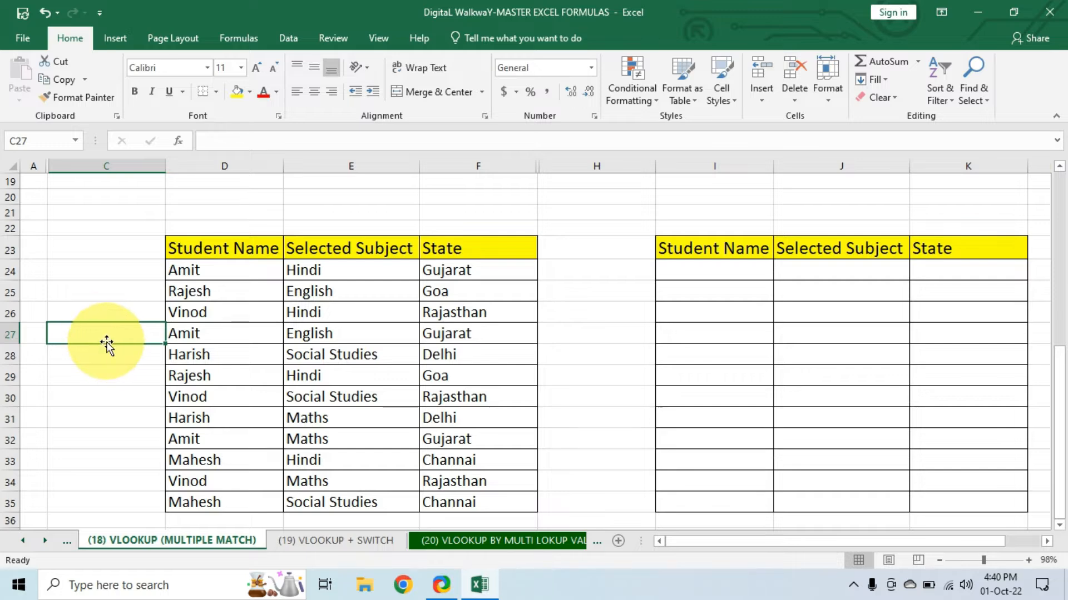
click(207, 440)
click(92, 441)
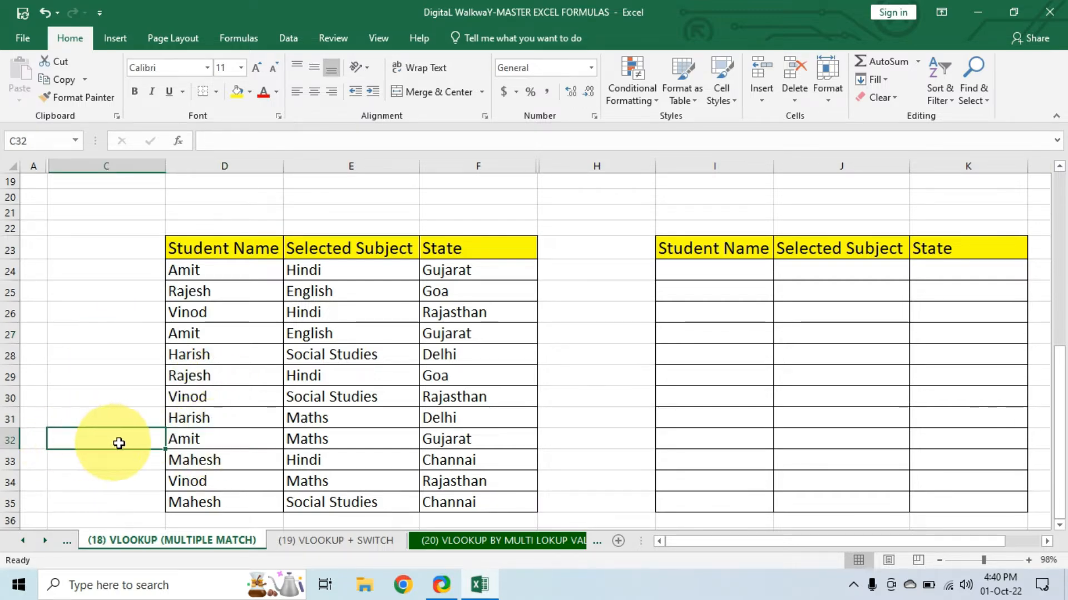
drag(232, 268, 236, 496)
drag(136, 252, 137, 504)
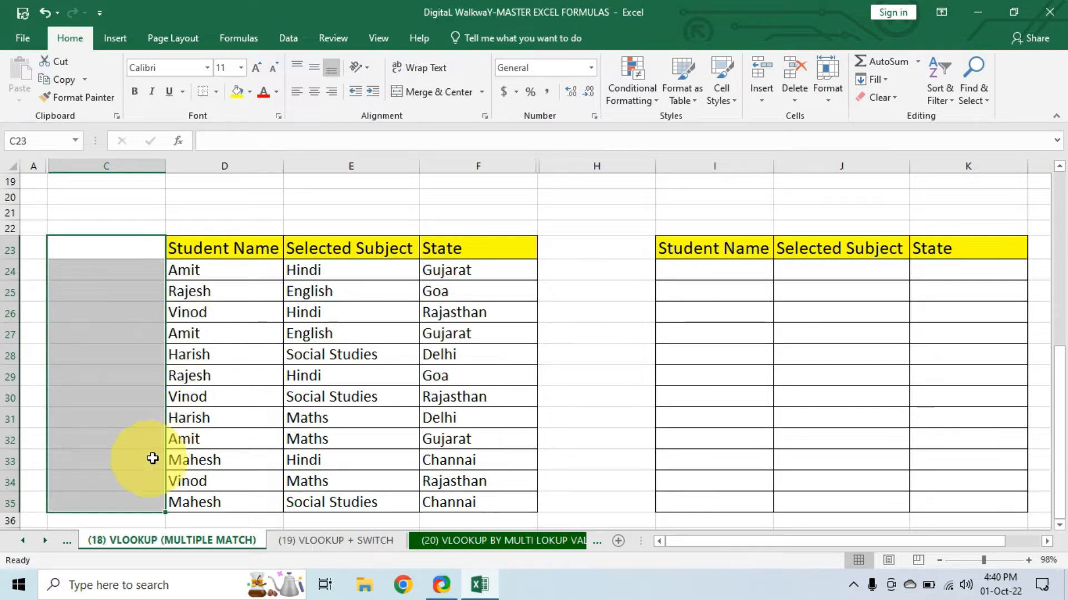
click(174, 400)
Step: Enter the header Helper Column in C23 and copy the formatting of D24 onto it
click(136, 250)
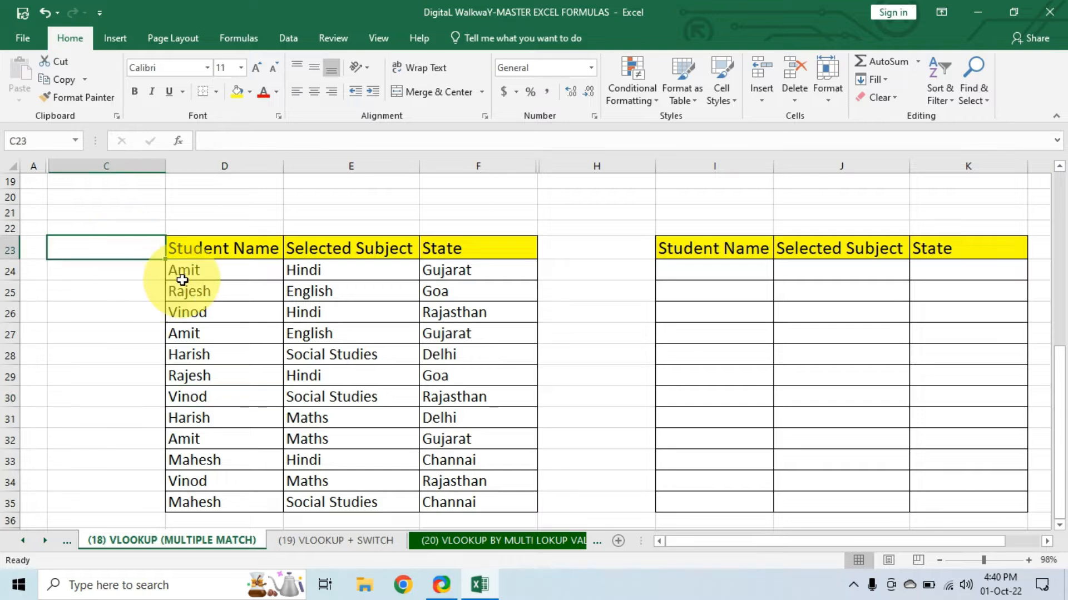
text(Helper Column)
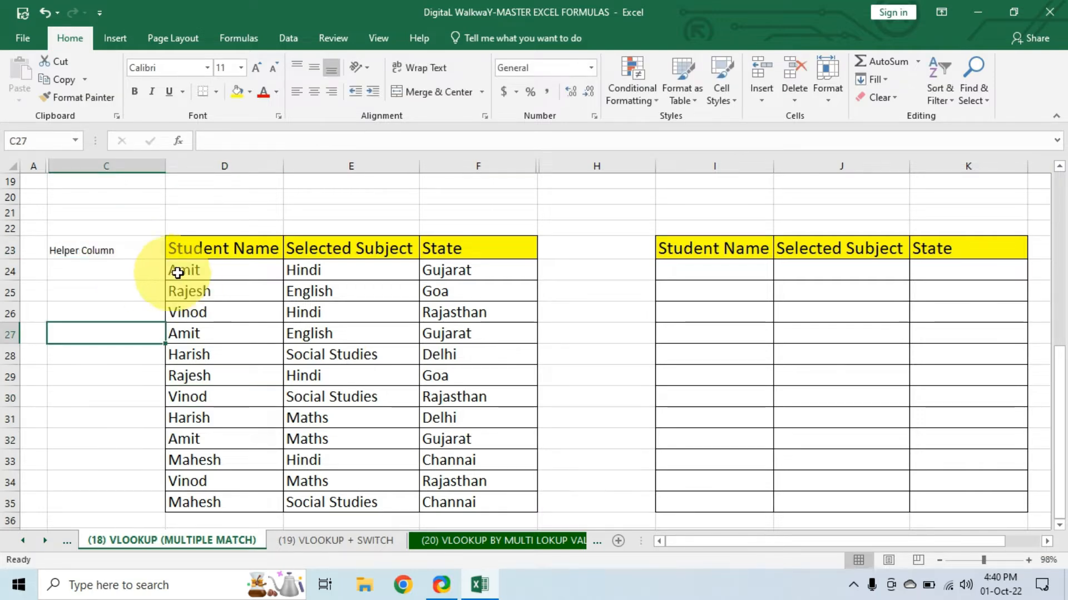
click(183, 273)
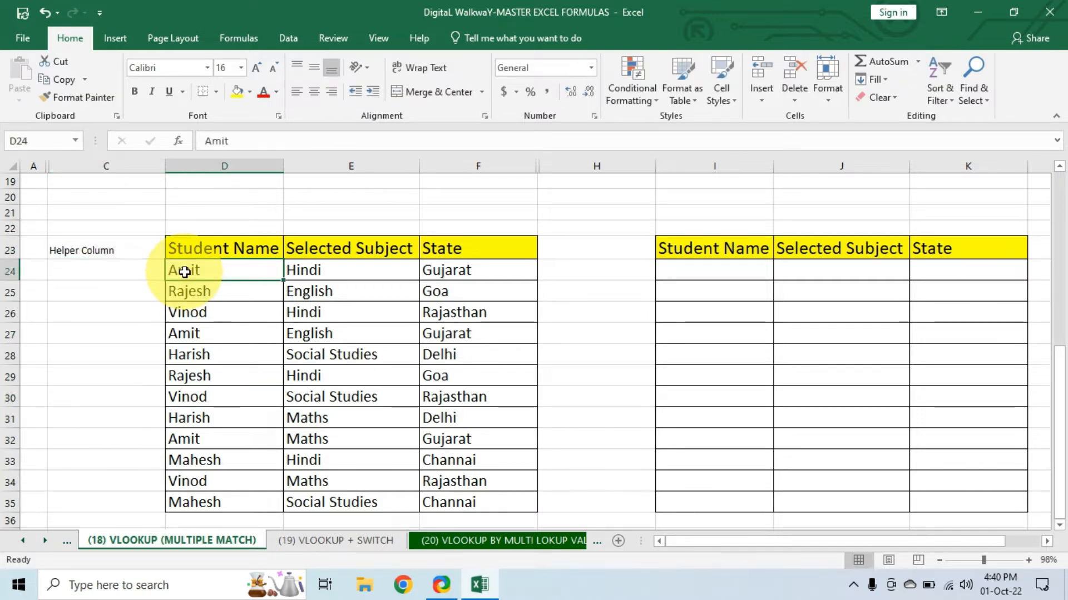
click(71, 98)
click(105, 251)
Step: Apply all borders to the empty helper cells C24:C35
drag(119, 276, 106, 503)
click(216, 91)
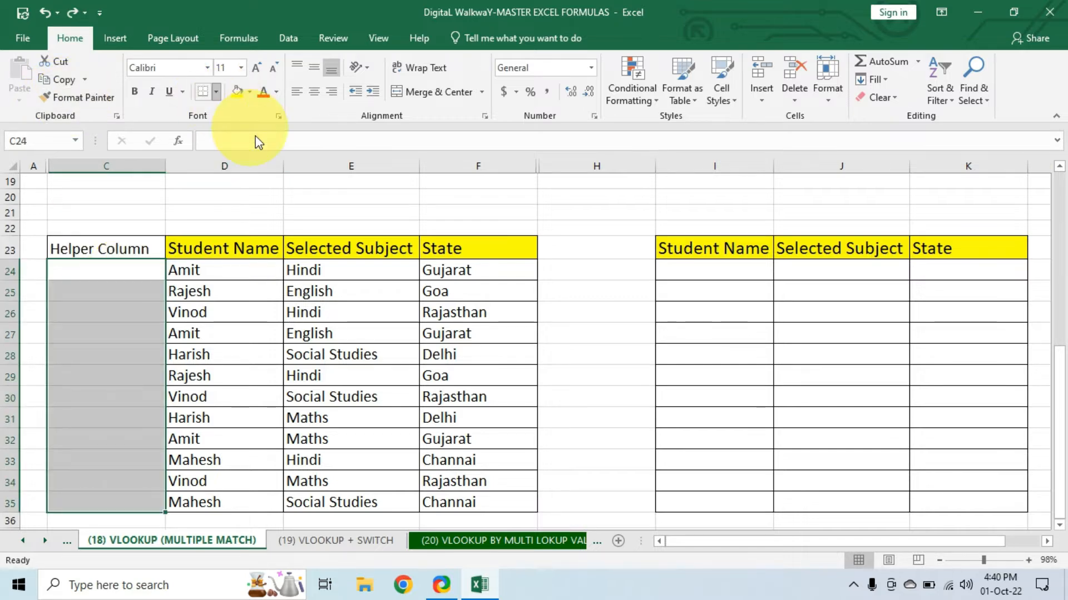
click(247, 225)
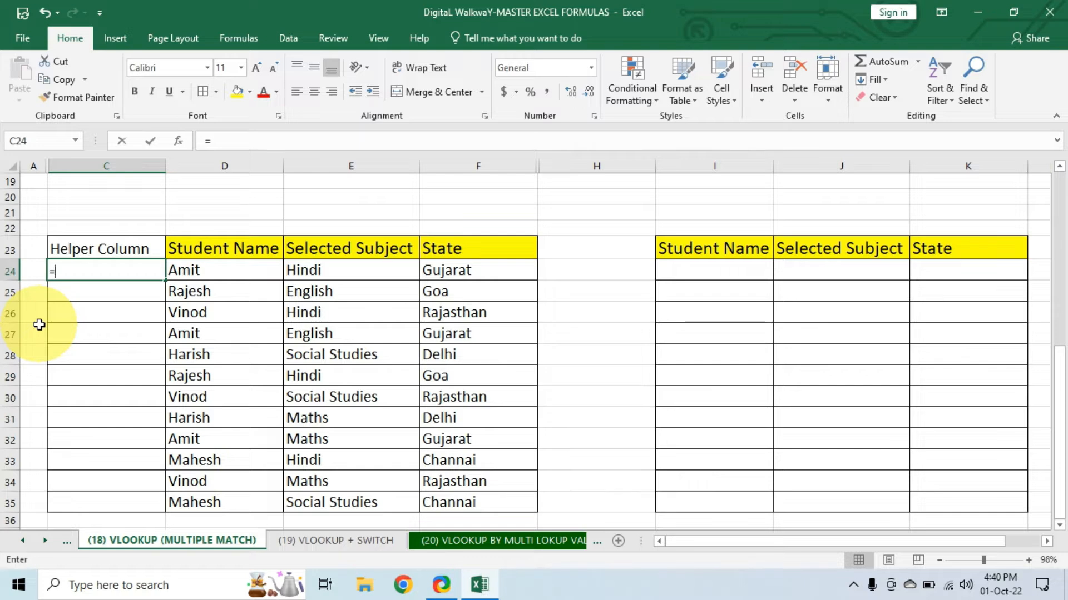
Step: Enter the formula =D24&"_"&COUNTIF($D$24:D24,D24) in C24 to append a running occurrence number to the student name
text(=)
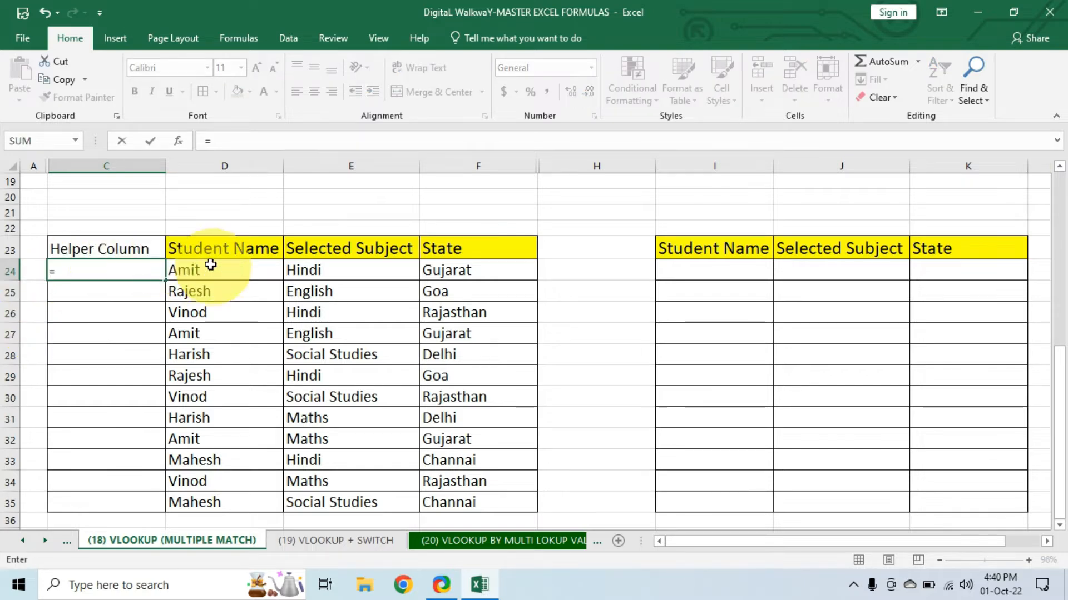
click(191, 269)
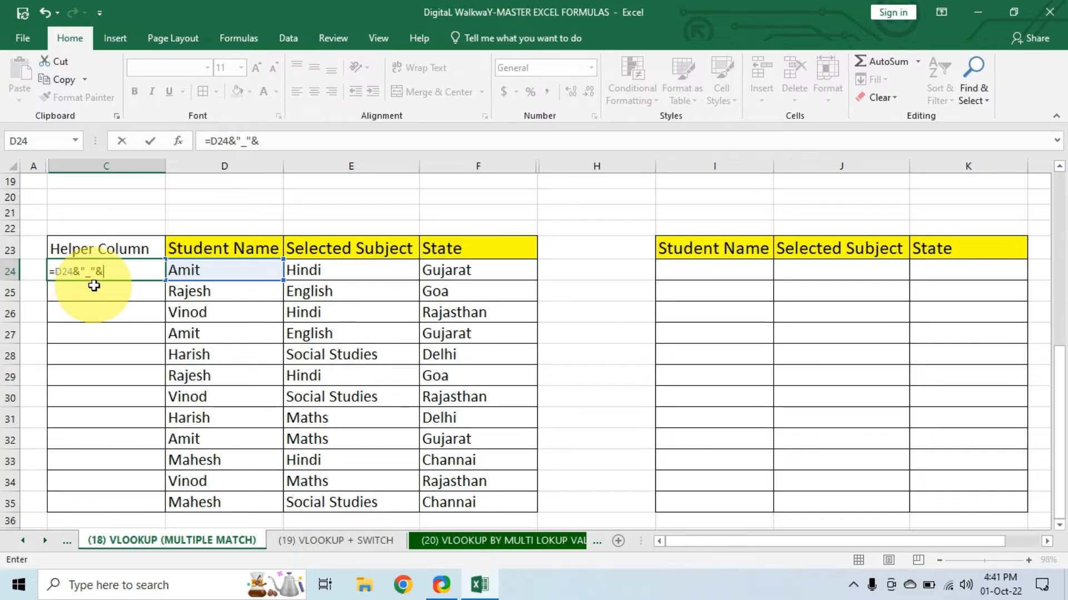
text(countif)
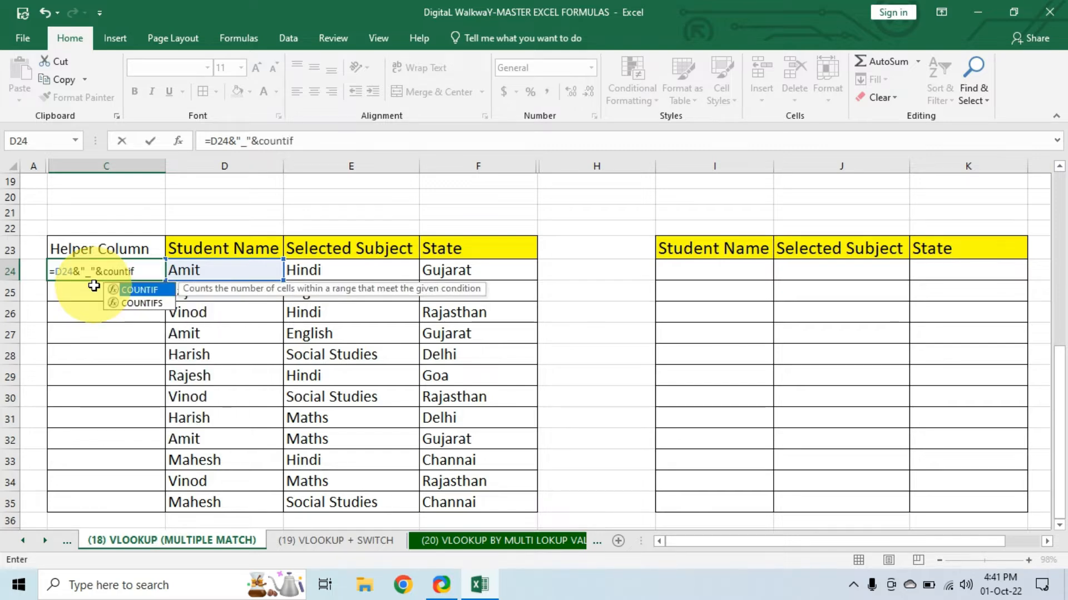
key(Tab)
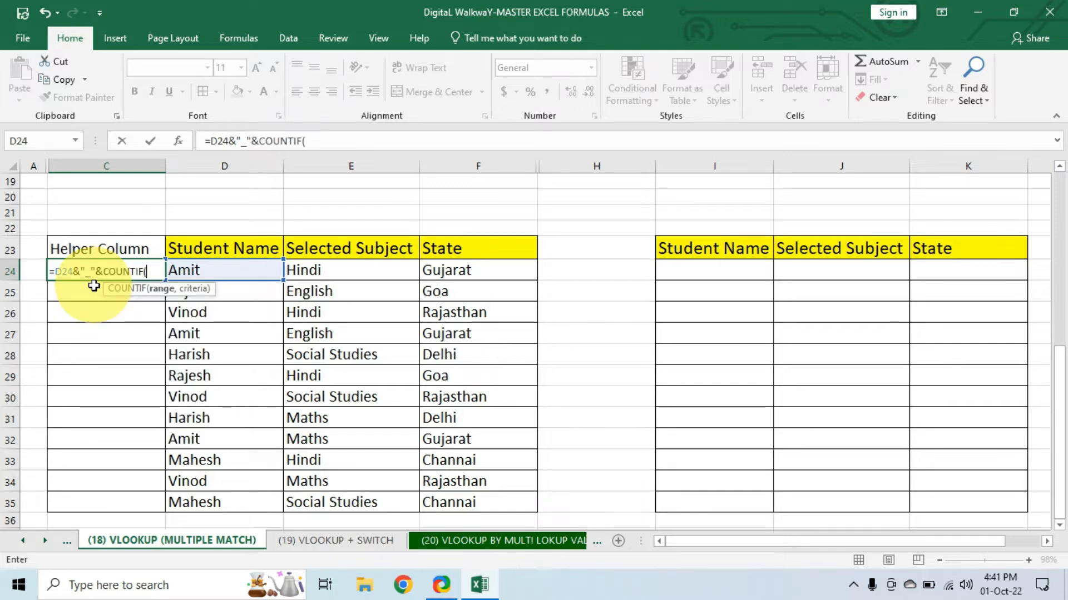
click(192, 271)
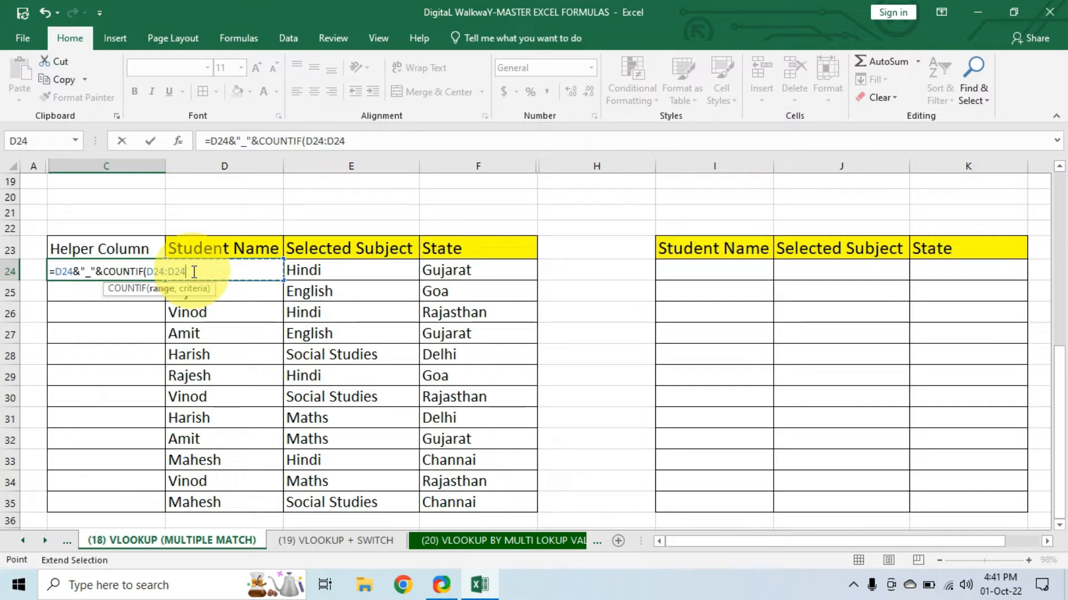
click(164, 272)
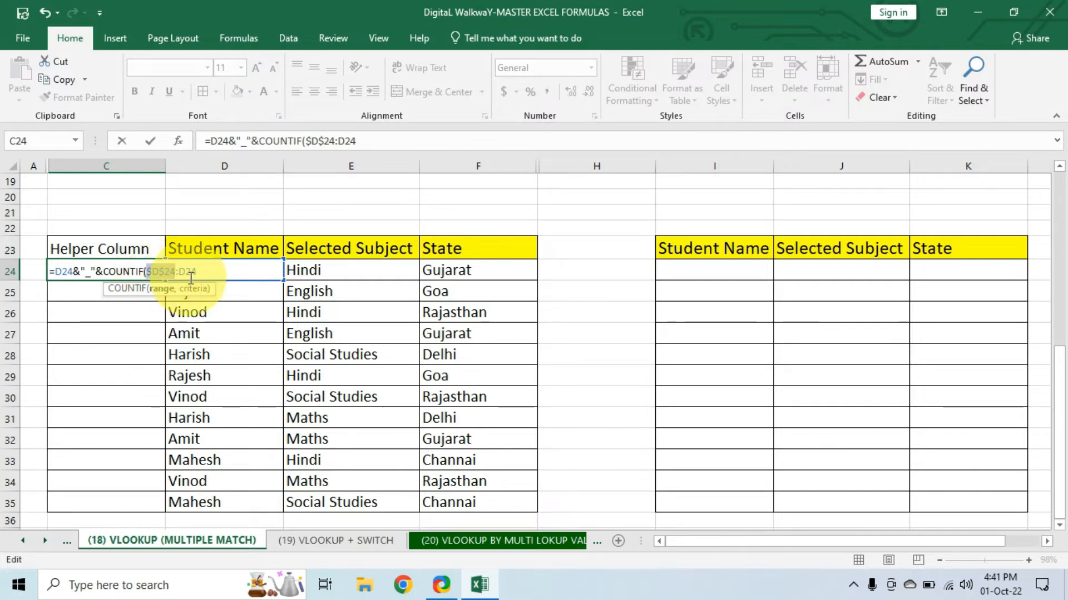
click(203, 272)
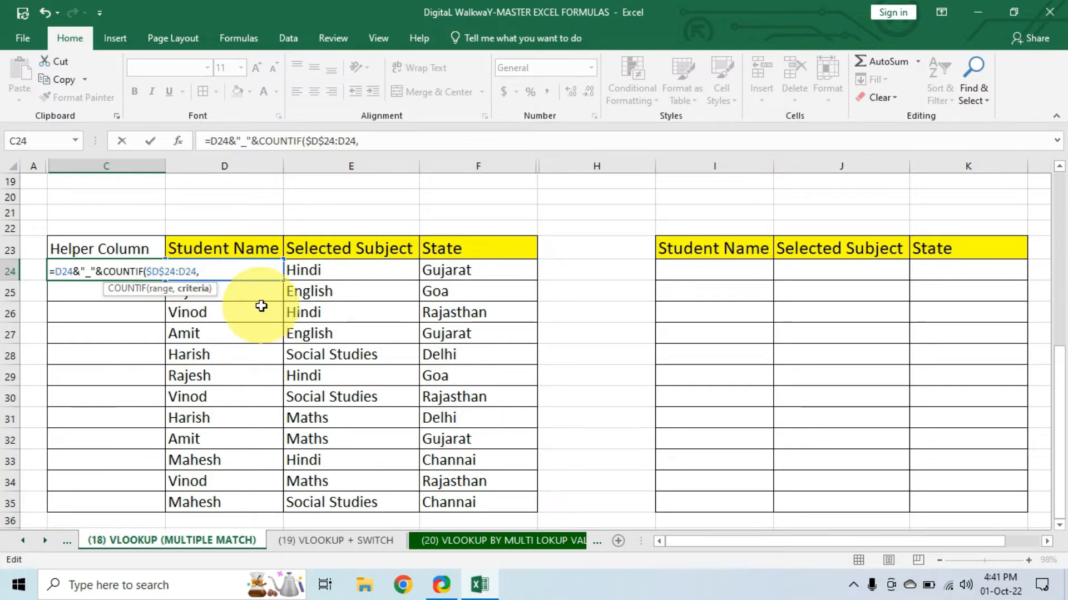
text(,D24)
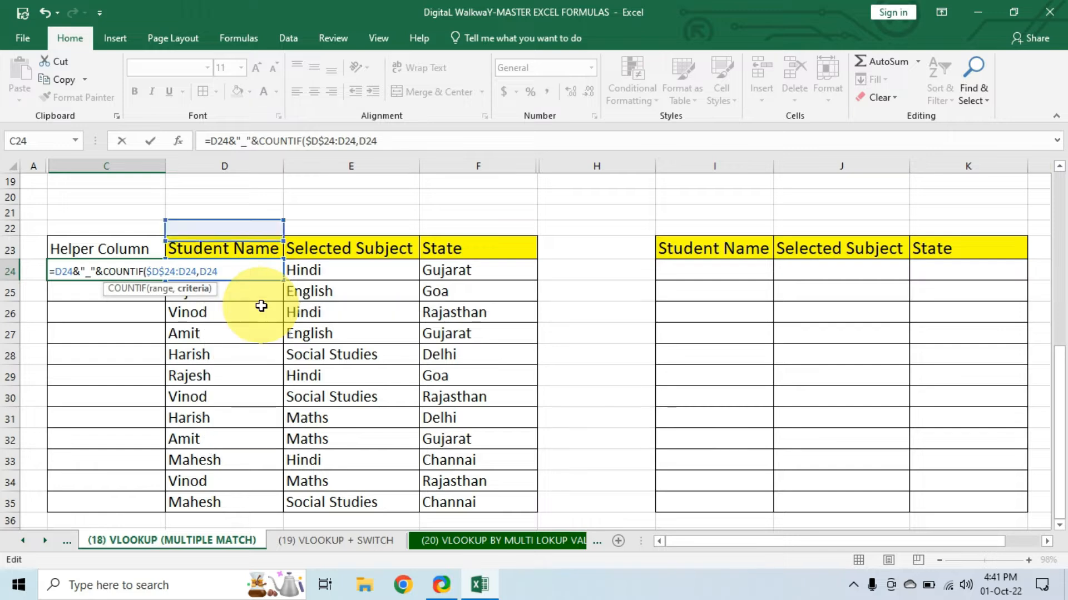
text())
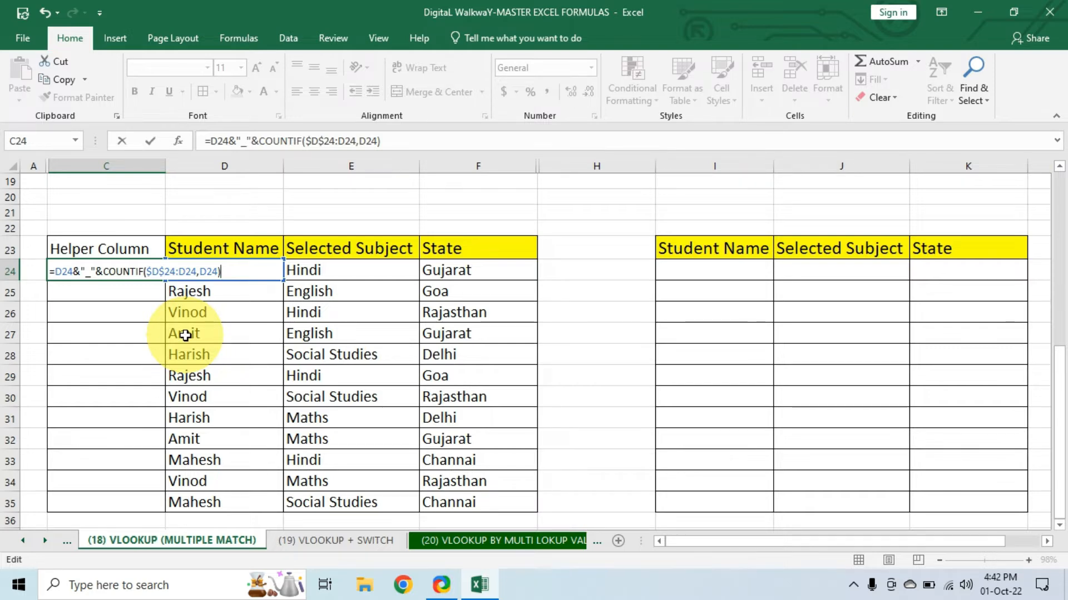
key(Return)
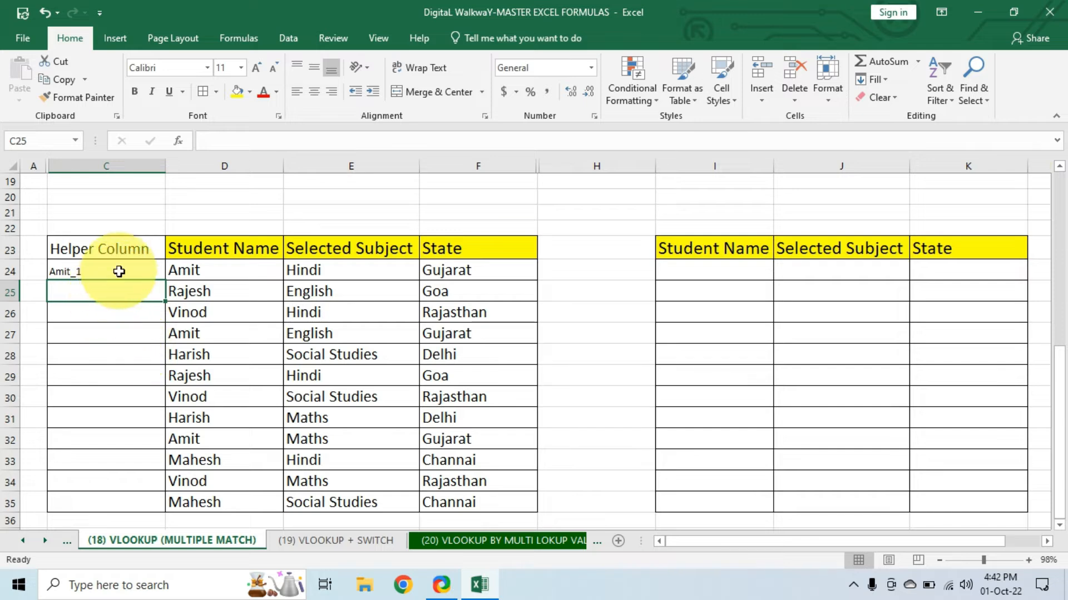
Step: Copy the formatting of D25 onto C24:C35 and fill the helper formula down to C35
click(119, 272)
click(220, 293)
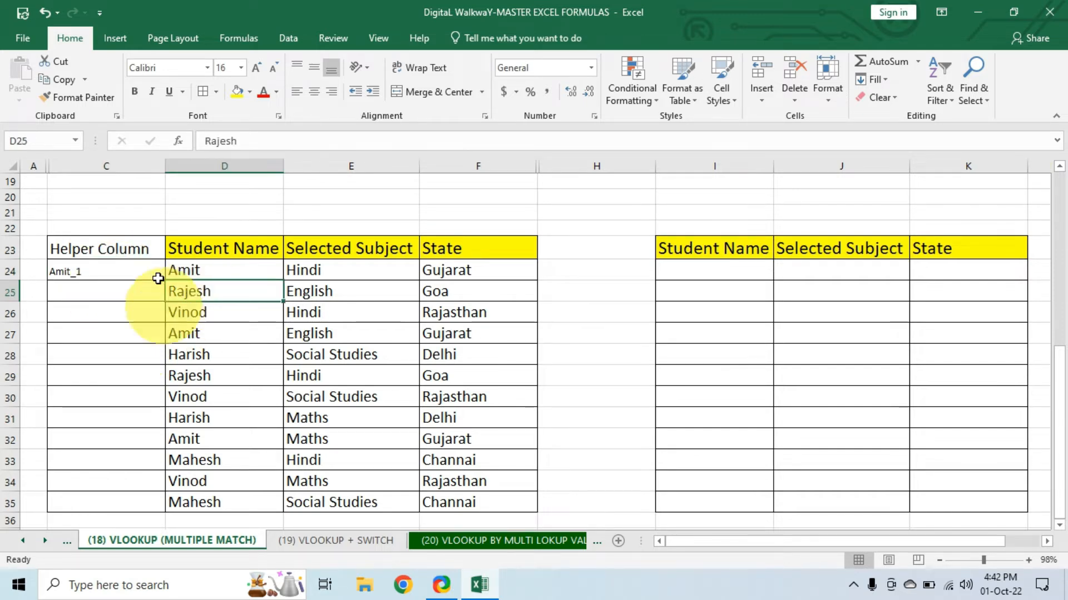
click(71, 103)
drag(119, 269, 122, 501)
click(128, 267)
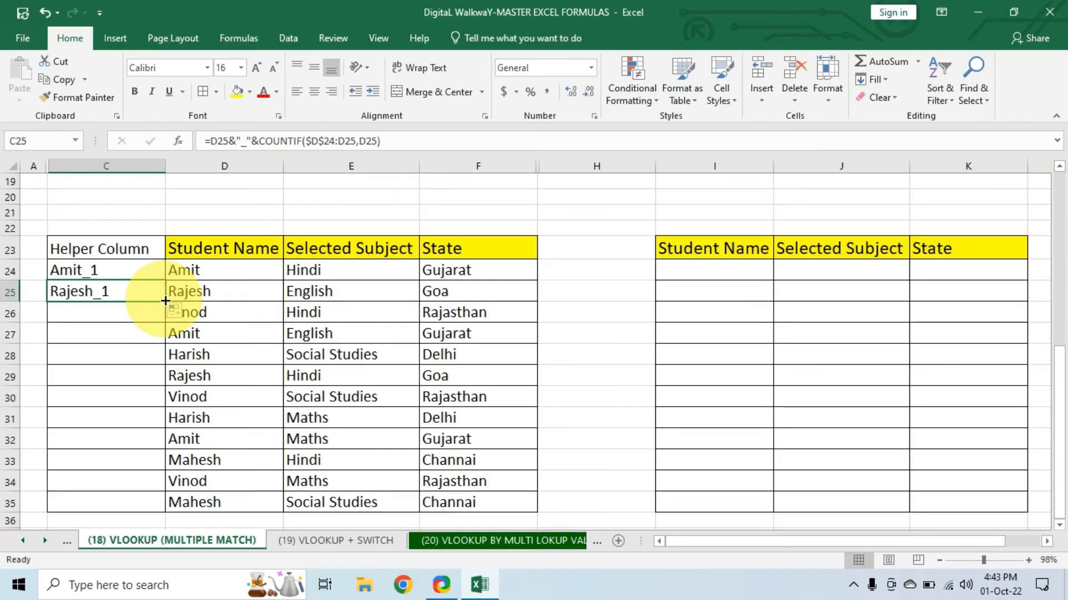
double_click(163, 305)
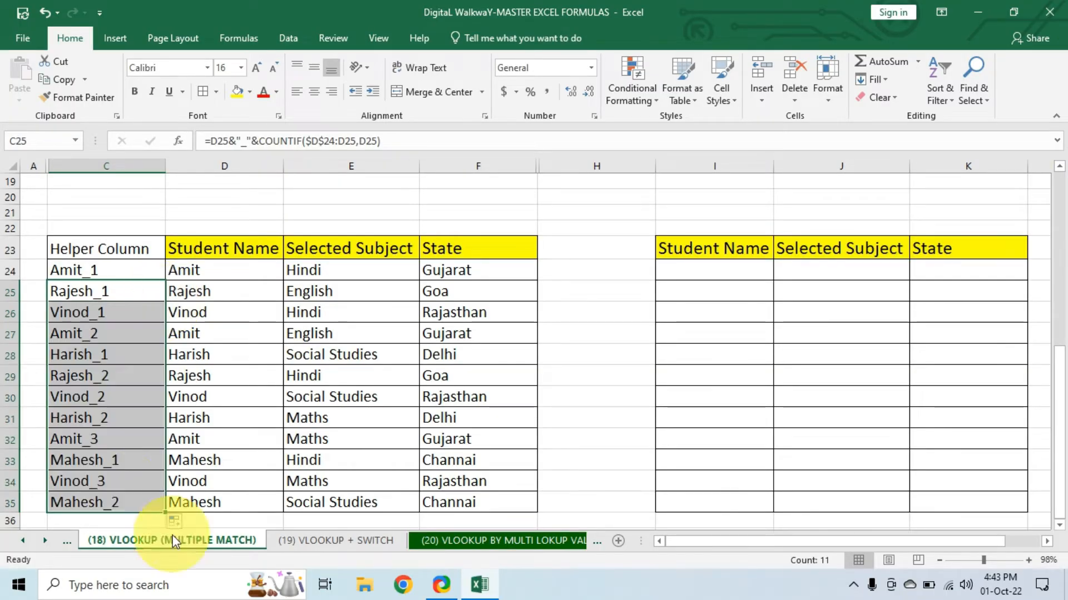
Step: Examine the numbered keys in C24:C35 and compare them with the student names in D24:D35
click(113, 347)
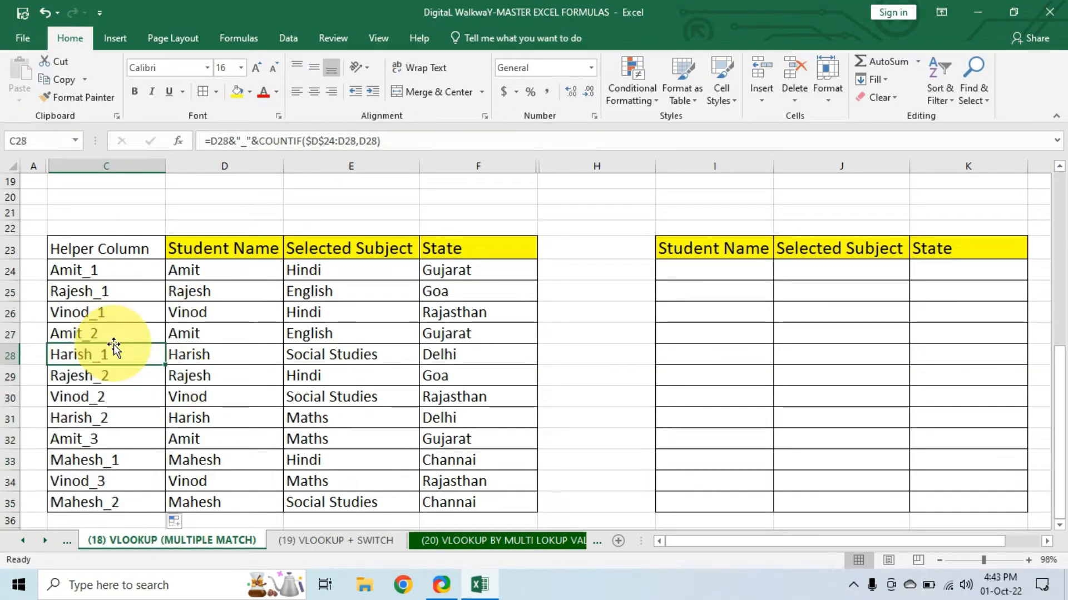
click(111, 334)
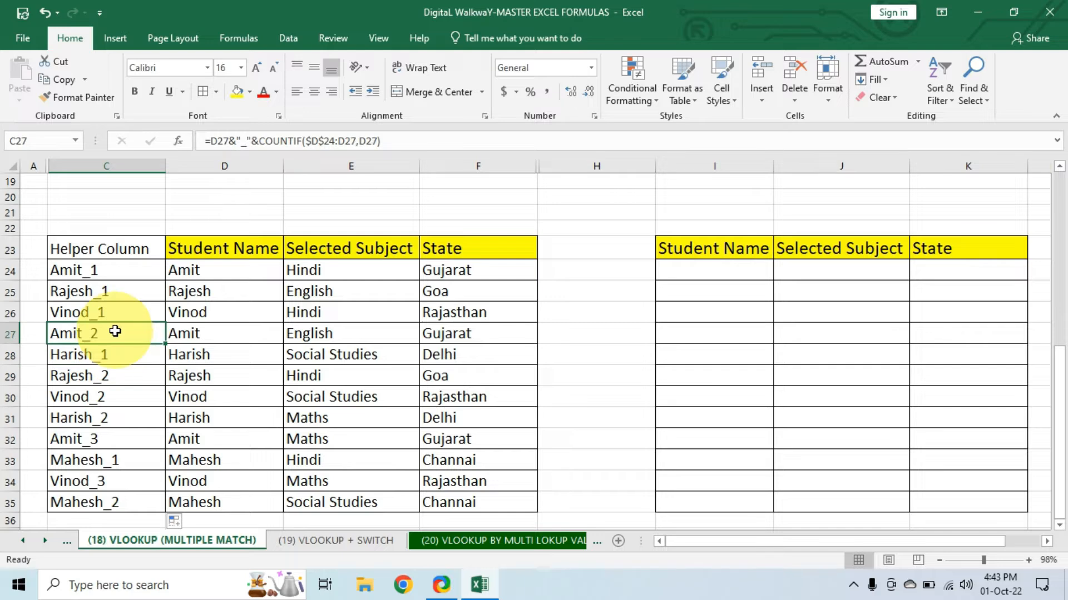
click(123, 437)
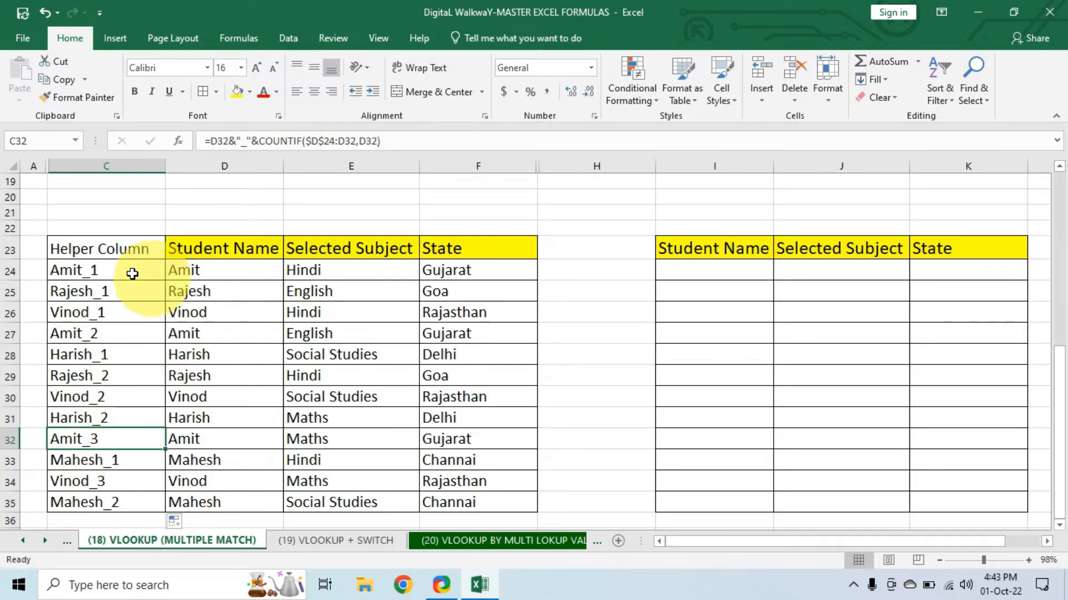
drag(133, 270, 115, 500)
drag(250, 266, 205, 502)
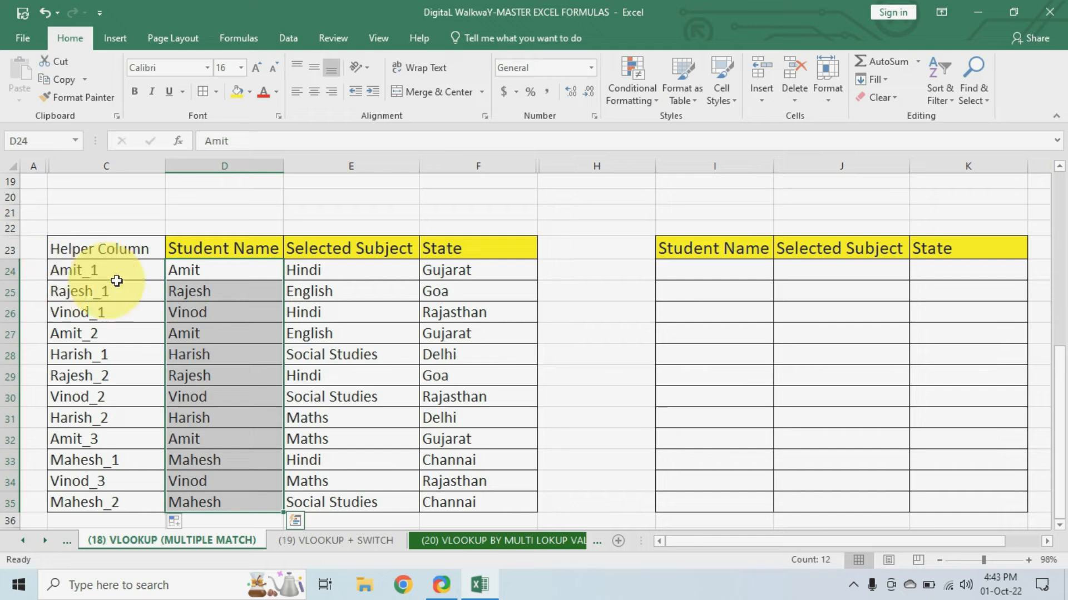
click(86, 270)
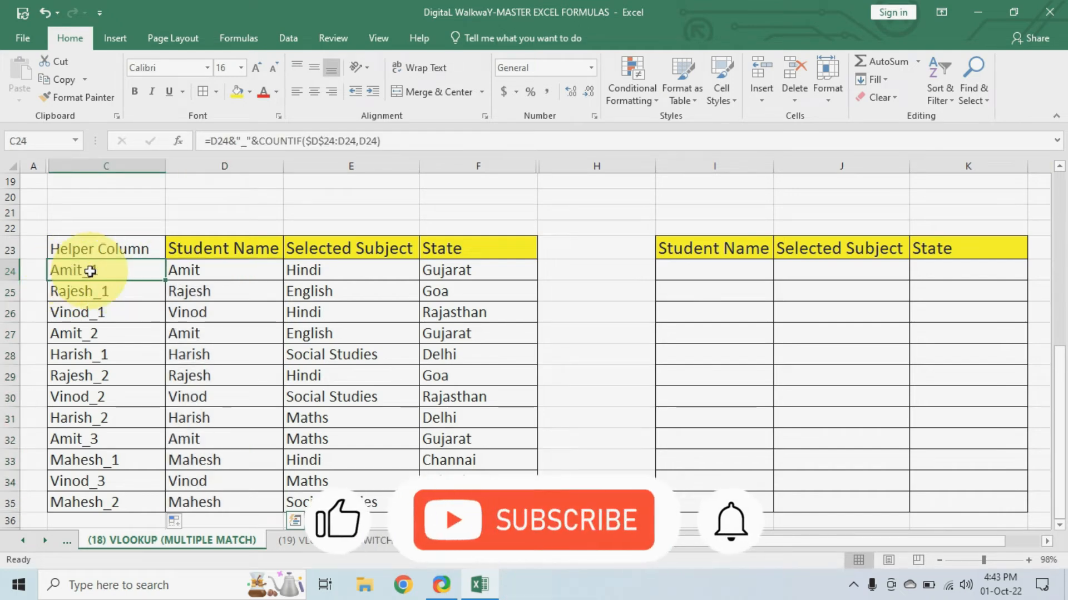
click(88, 438)
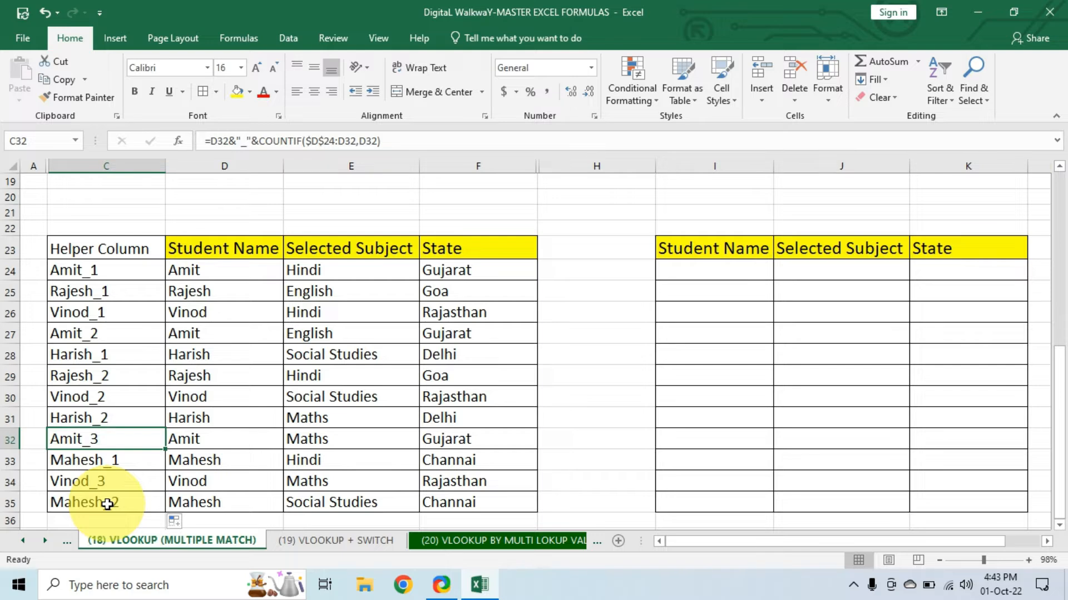
drag(110, 252, 97, 503)
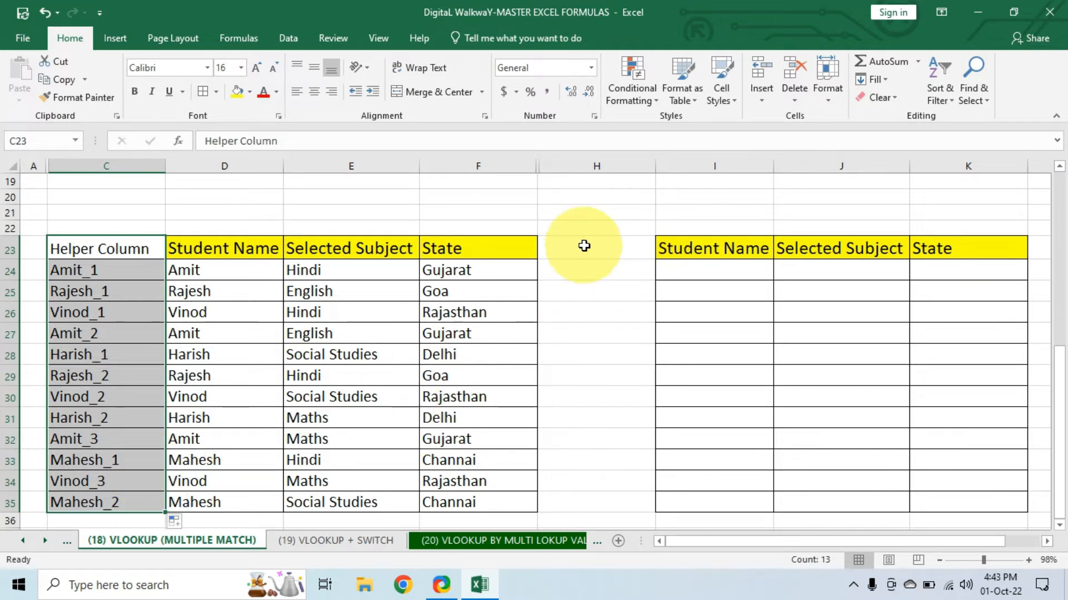
Step: Enter the header Helper Column in H23 and format it like the neighbouring yellow headers
click(607, 248)
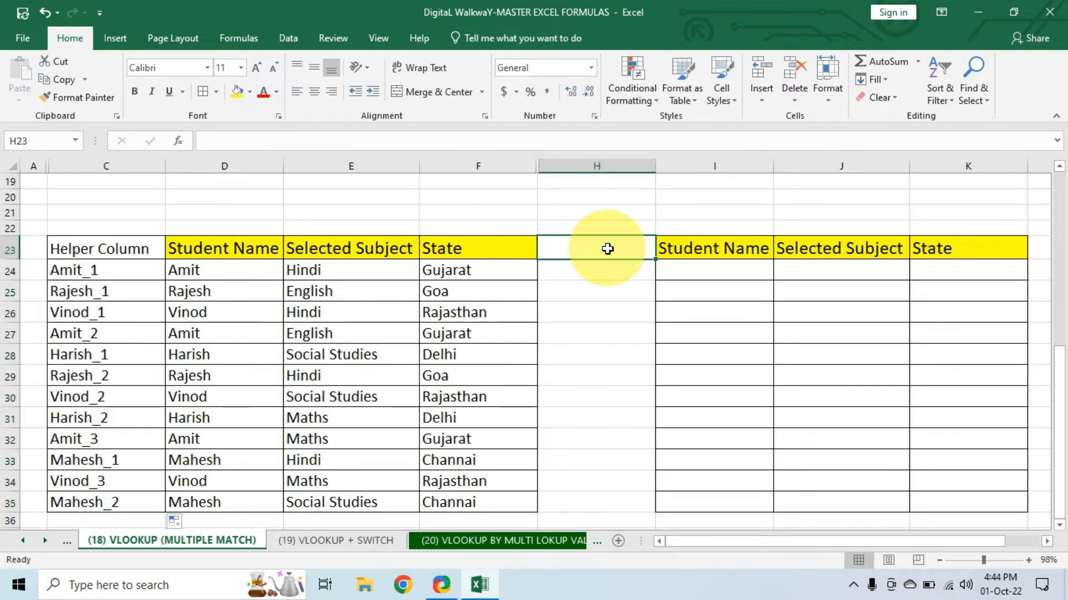
text(Helper)
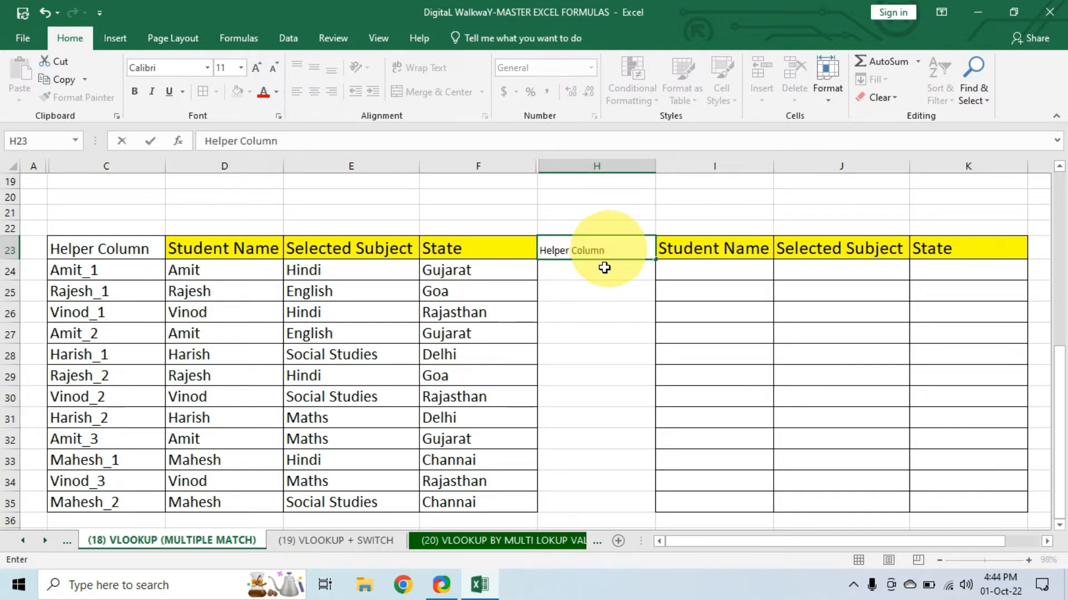
text( Column)
click(622, 336)
Step: Copy the formatting of D24 onto H24 and apply all borders to H24:H35
click(215, 267)
click(72, 97)
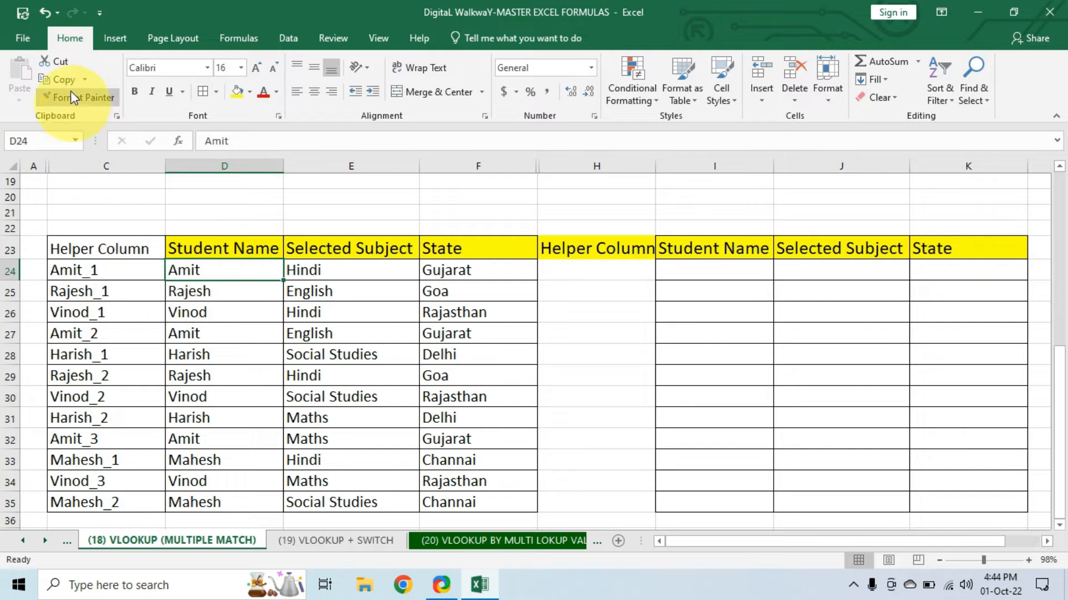
click(589, 267)
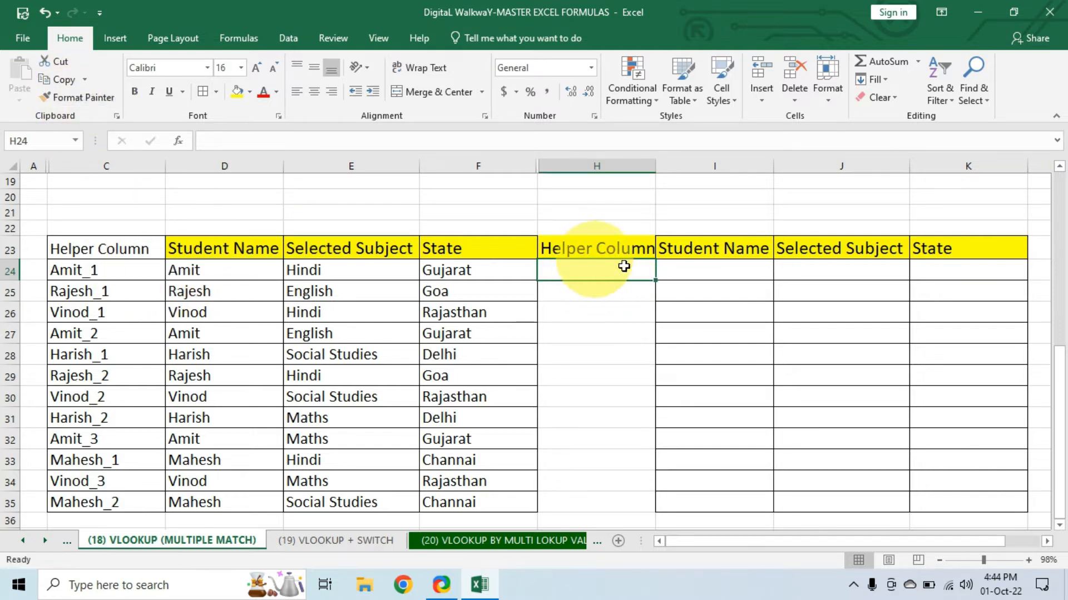
drag(623, 267, 615, 505)
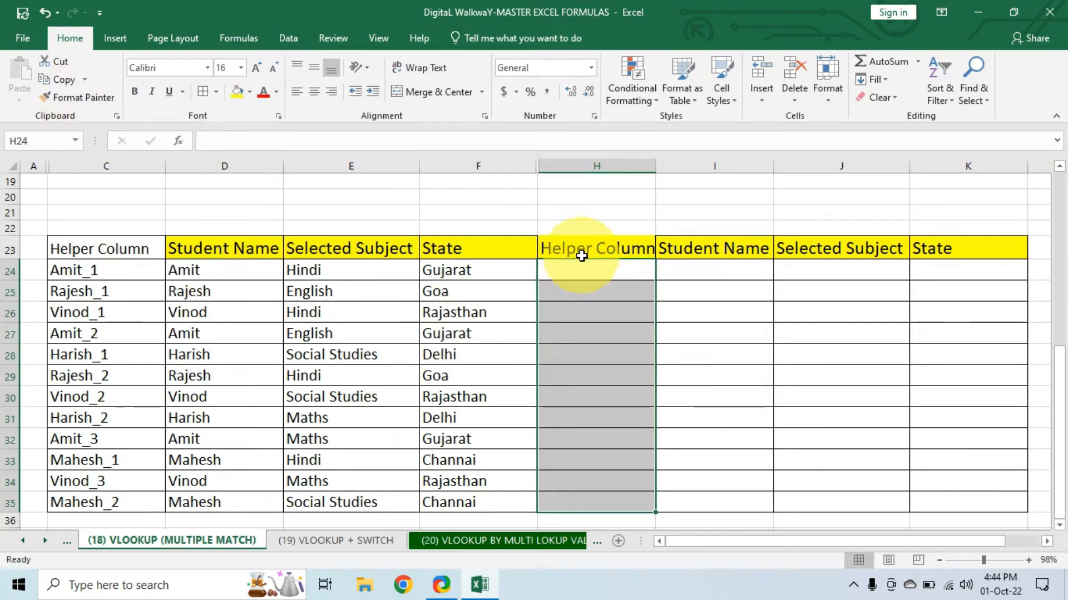
Step: Insert a narrow blank column before the second Helper Column to separate the two tables
click(568, 162)
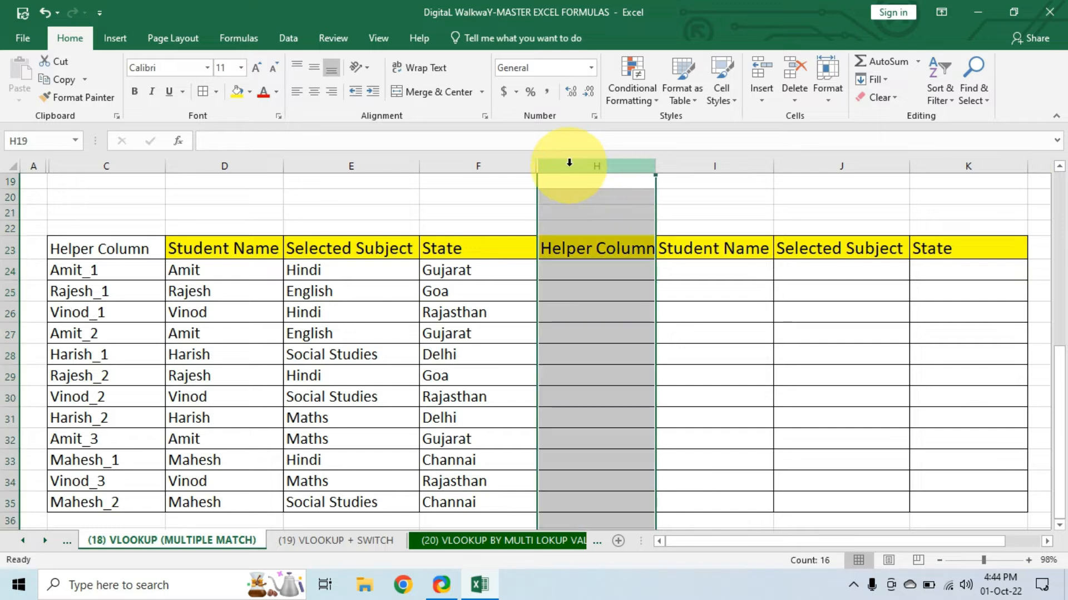
key(ctrl+shift+plus)
click(834, 372)
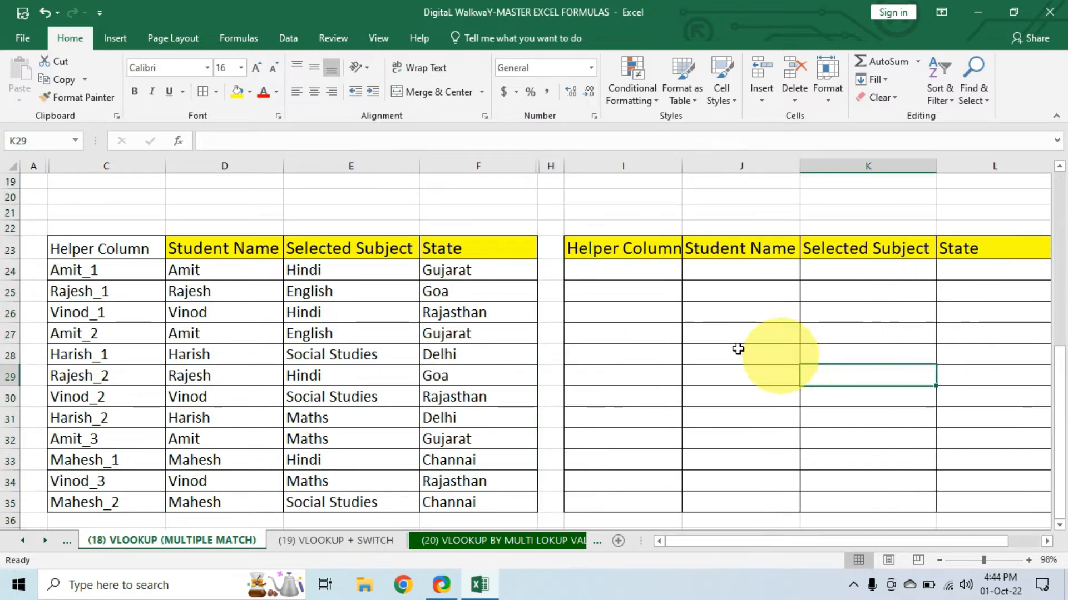
Step: Enter 1, 2 and 3 in I24:I26 and fill the number series down to I35
click(647, 271)
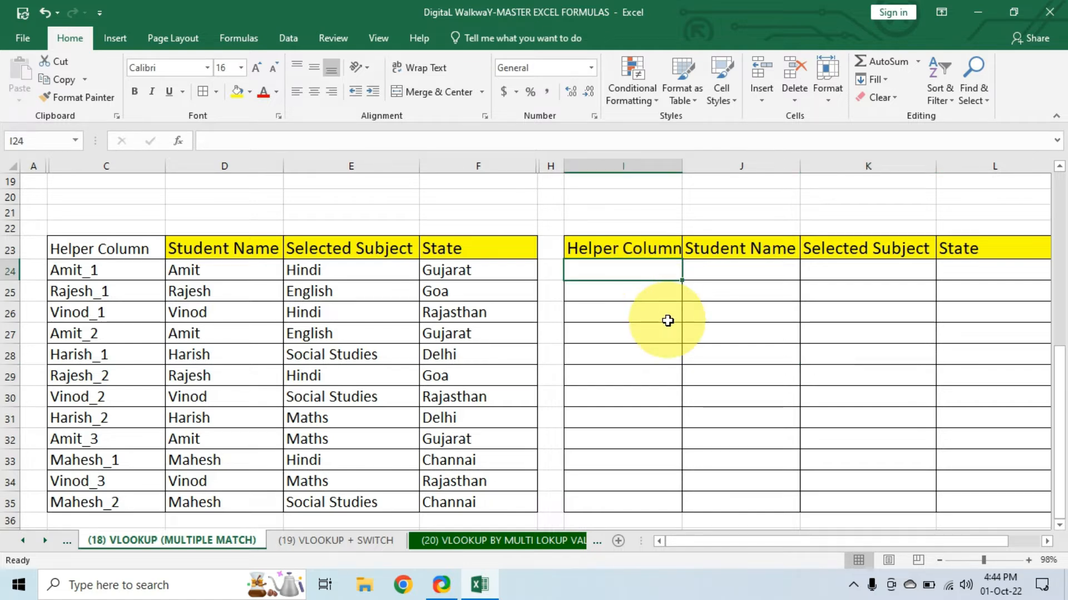
text(1)
key(Return)
text(2)
key(Return)
text(3)
key(Return)
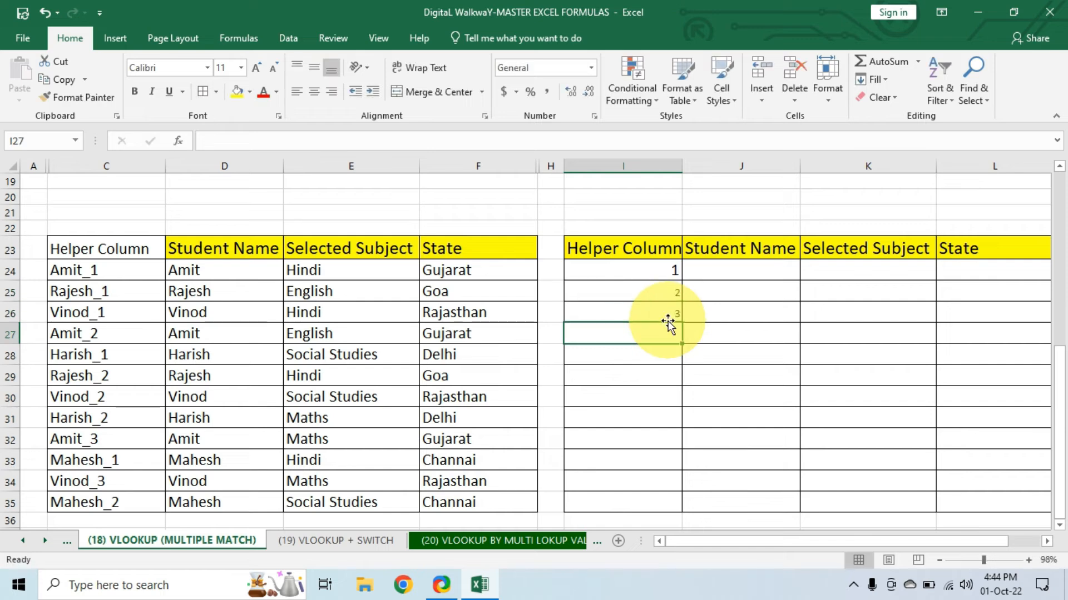
drag(640, 271, 682, 518)
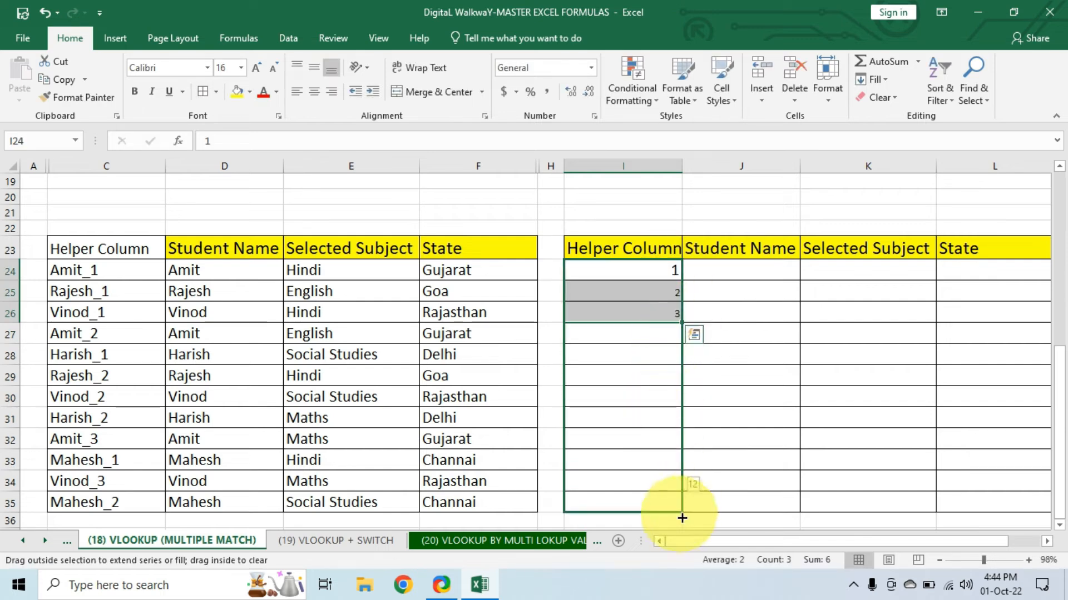
drag(745, 498, 745, 499)
Step: Copy the formatting of I24 onto I24:I35 so that all serial numbers share one font size
click(639, 271)
click(78, 97)
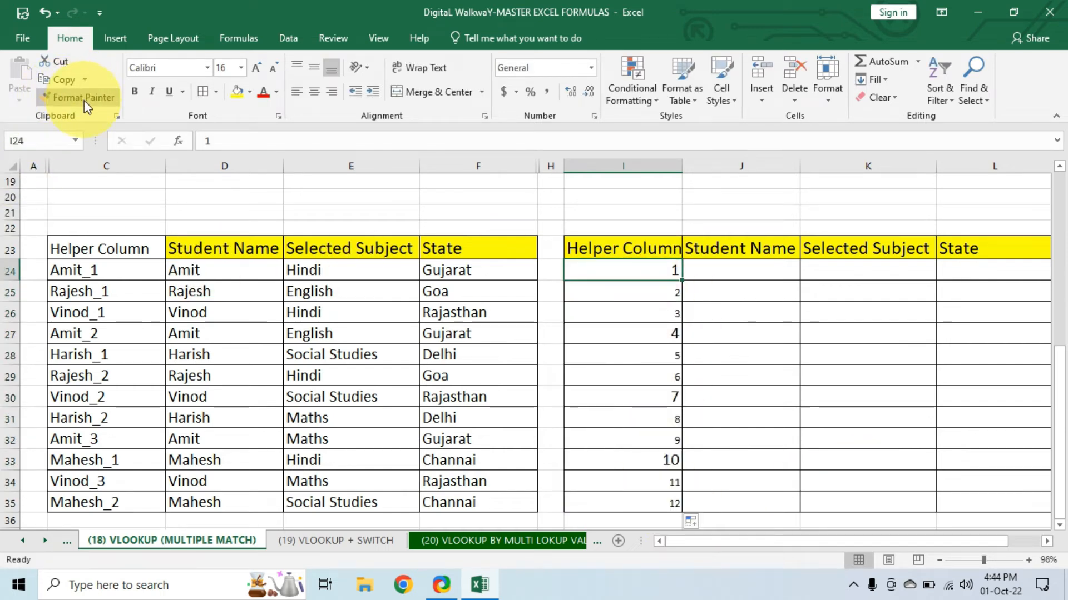
drag(623, 271, 623, 503)
click(739, 460)
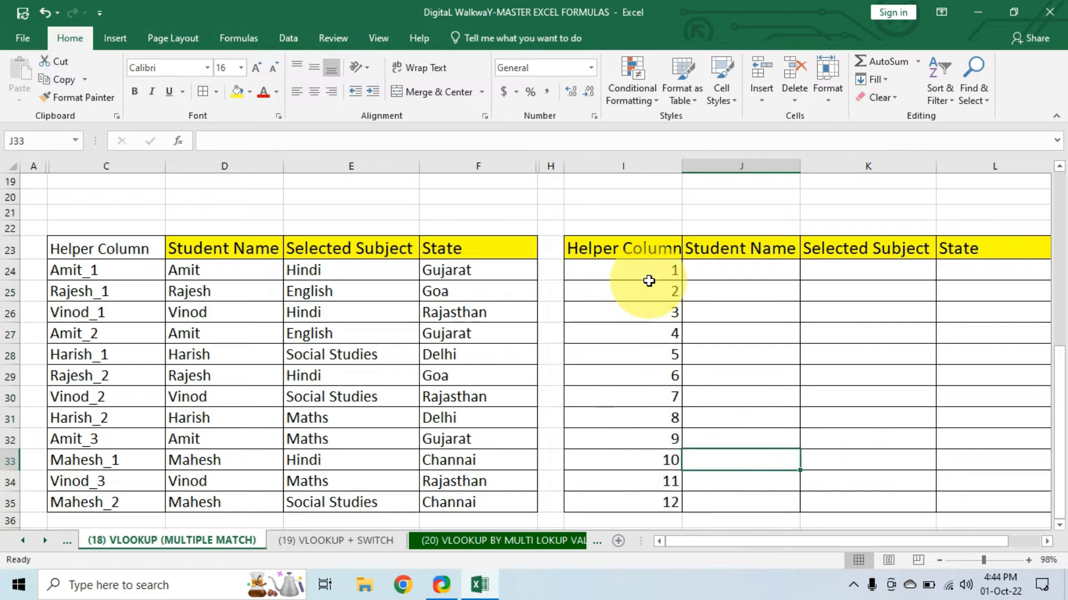
Step: Compare the serial numbers in I24:I35 with the numbered student keys in C24:C35
click(644, 272)
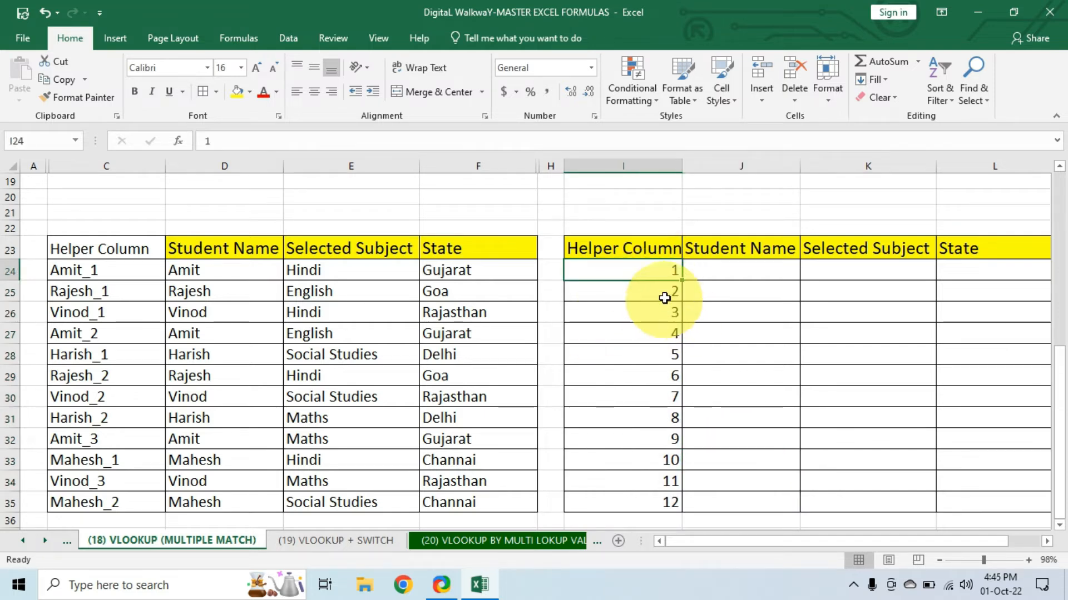
key(Down)
key(Down)
key(Down)
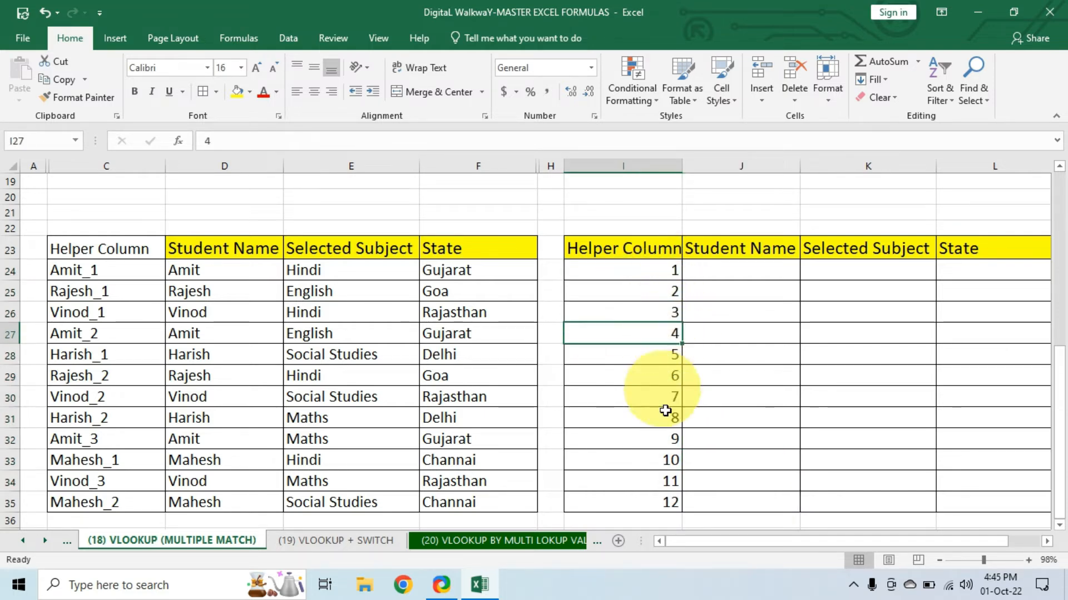
click(118, 271)
click(112, 311)
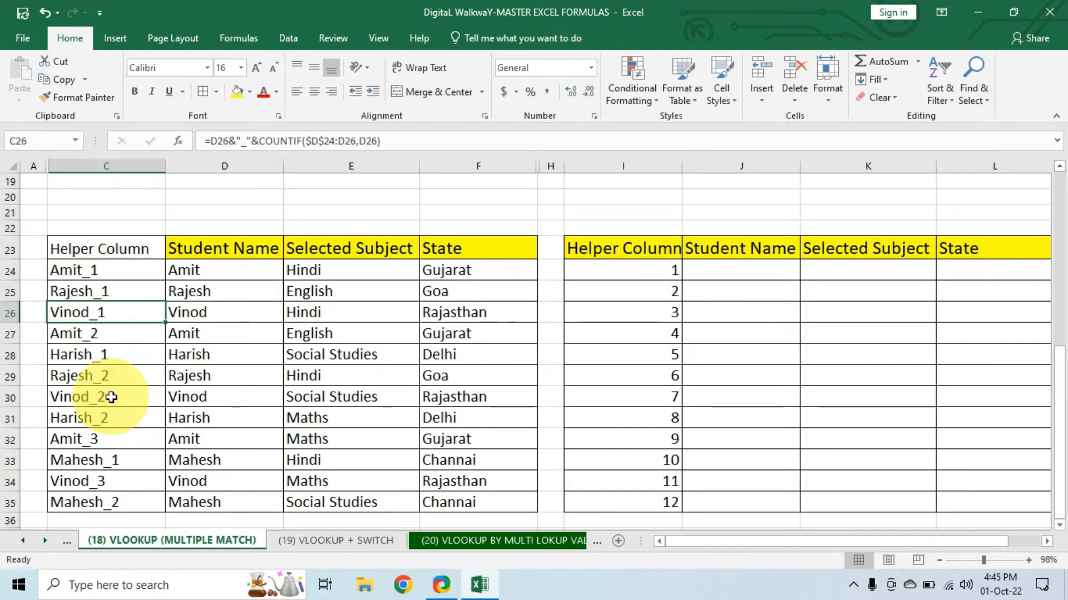
click(116, 482)
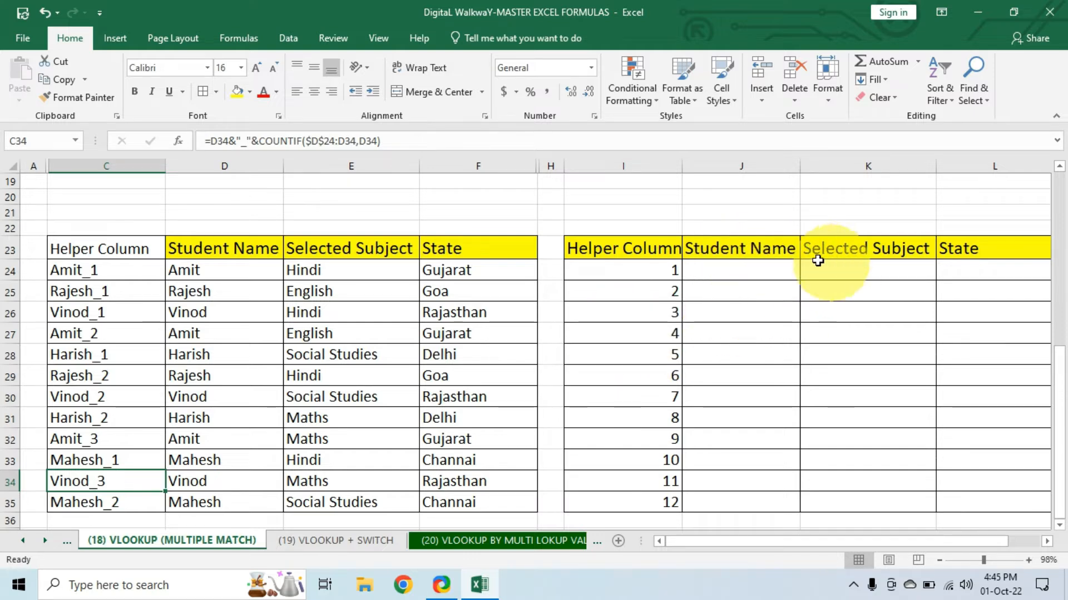
drag(648, 264, 637, 501)
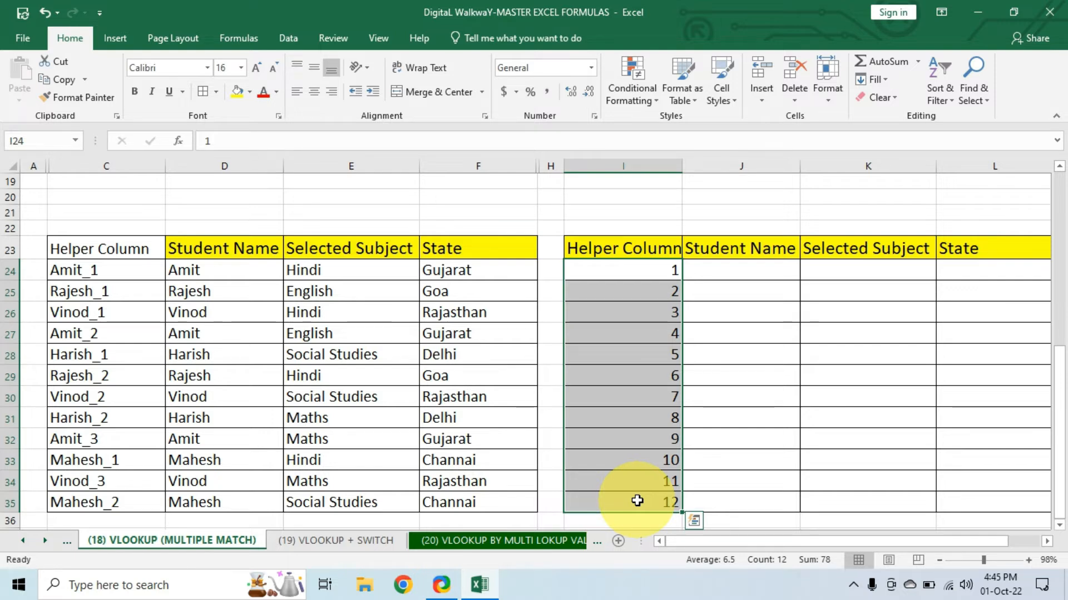
click(753, 270)
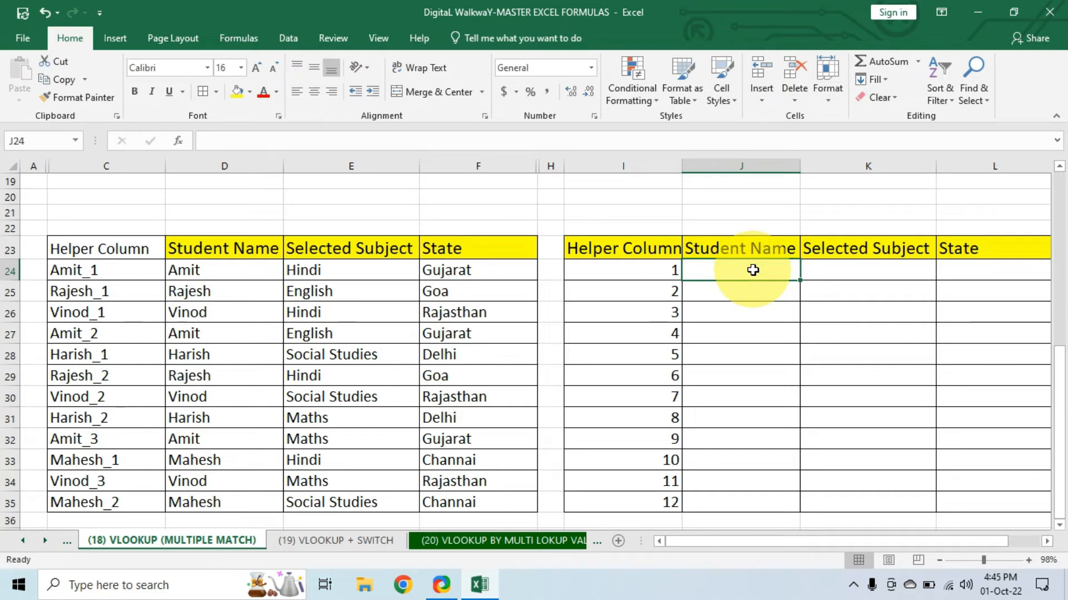
text(=)
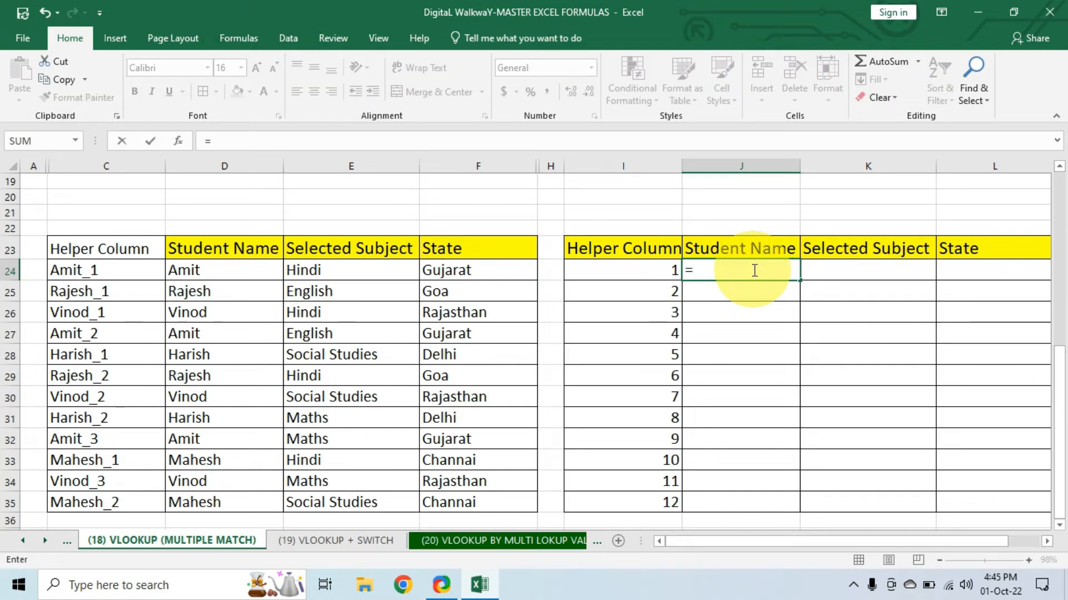
text(vl)
key(Tab)
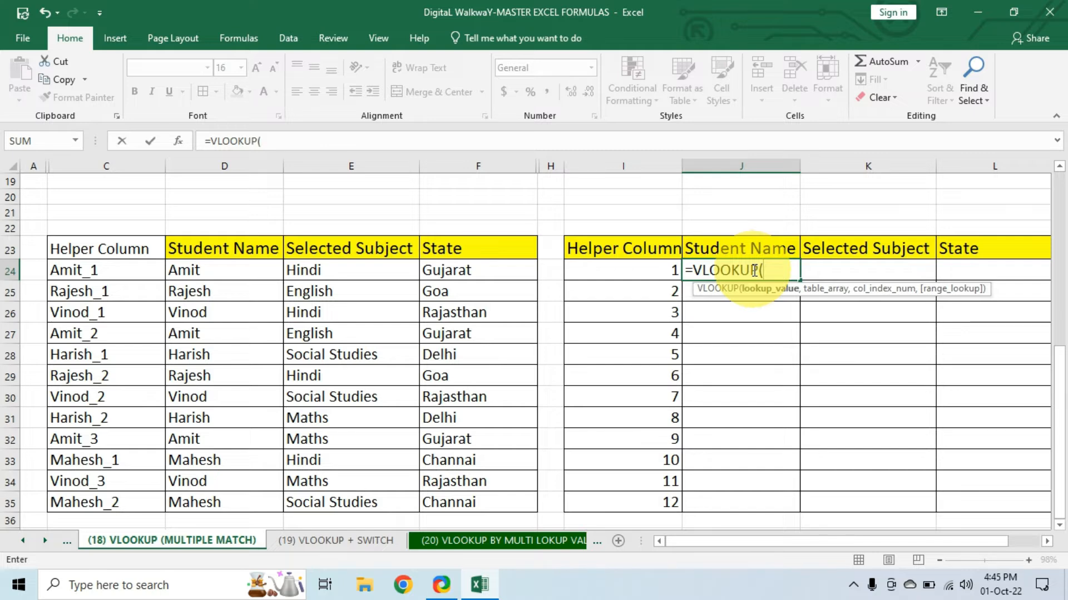
key(BackSpace)
key(BackSpace)
key(BackSpace)
key(BackSpace)
key(BackSpace)
key(BackSpace)
key(BackSpace)
key(BackSpace)
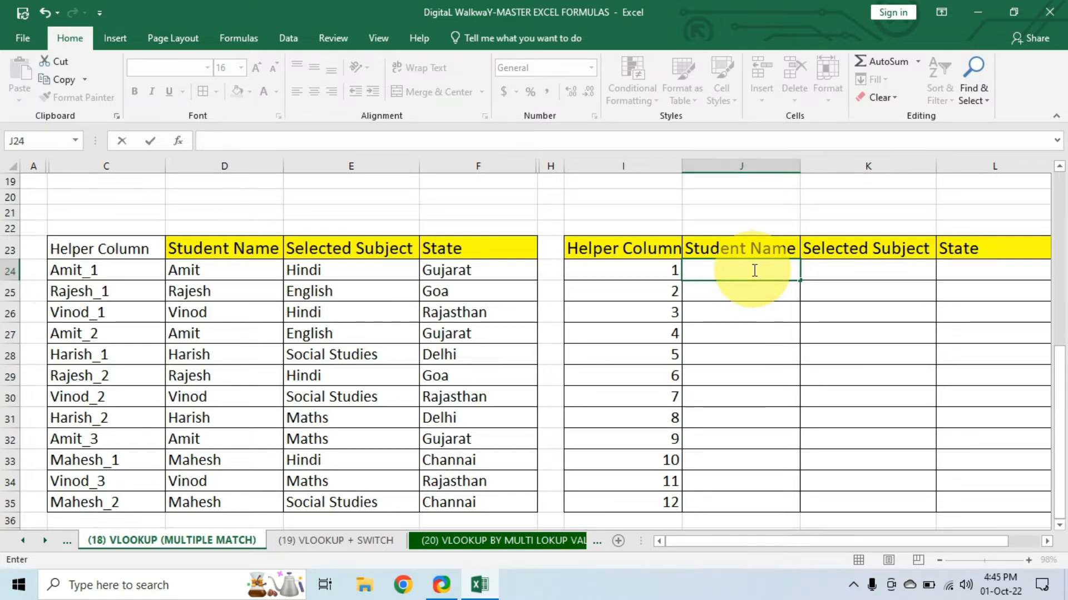
click(761, 315)
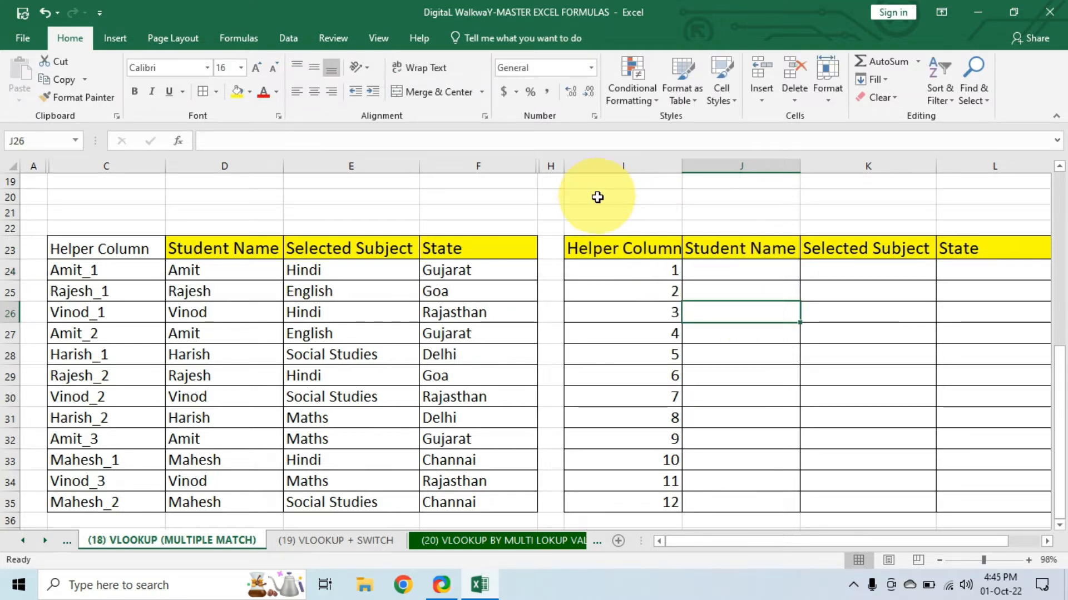
Step: Enter the label Student Name in I20 above the second Helper Column
drag(597, 198, 601, 212)
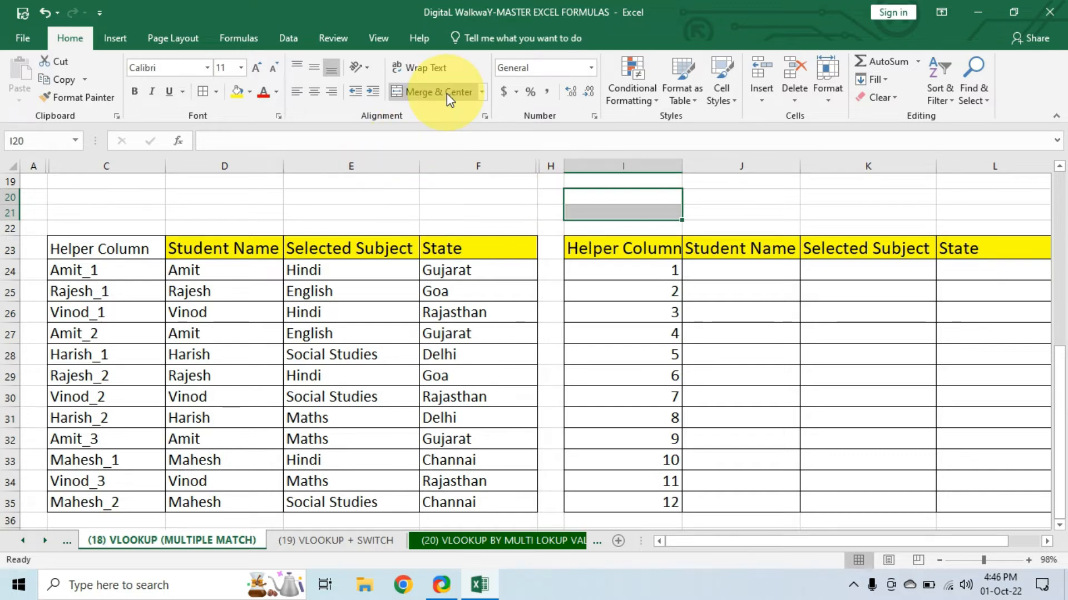
click(637, 194)
text(Student Name)
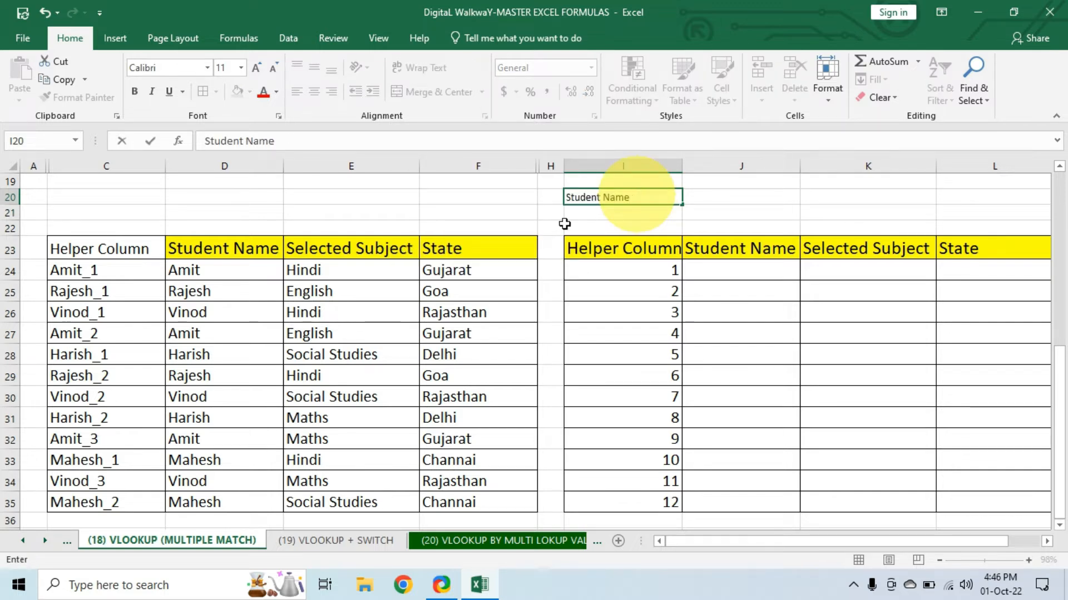
click(603, 215)
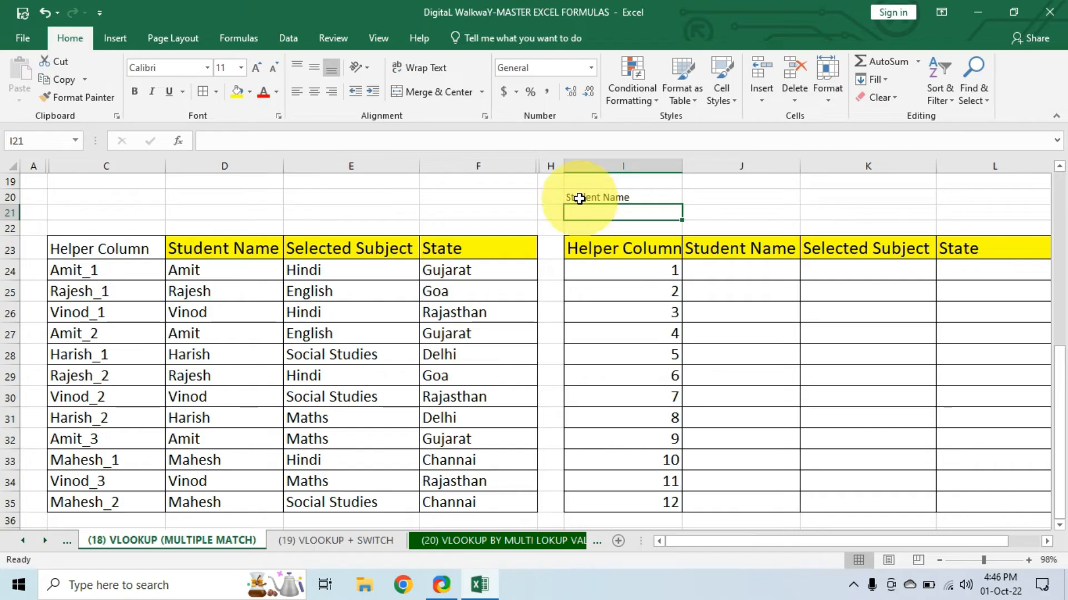
Step: Apply all borders to I20:I21 and give the I20 label size 16 text, a yellow fill and centred alignment
click(589, 198)
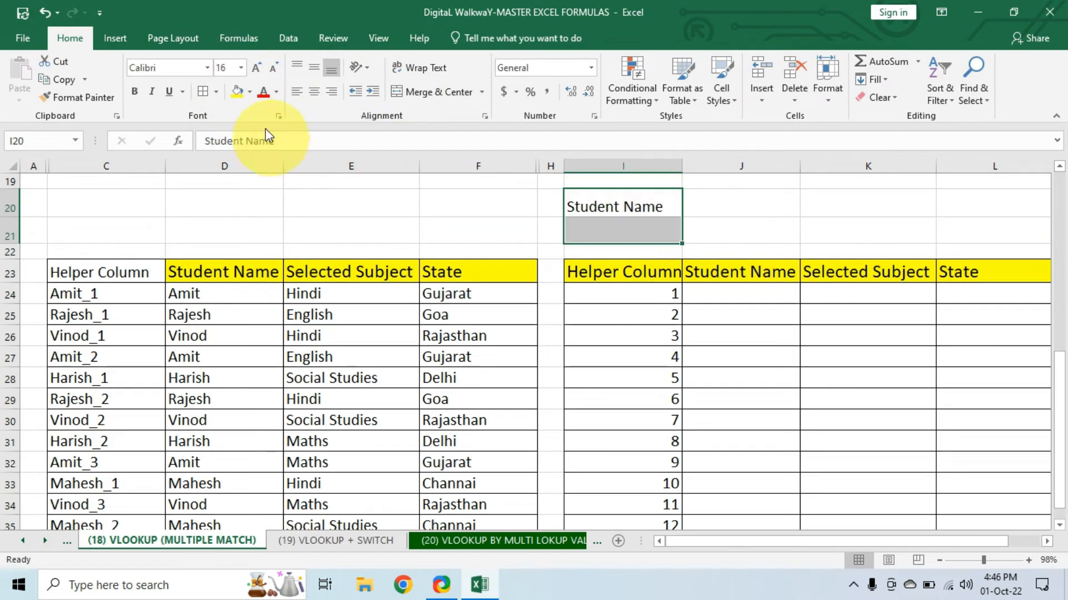
click(202, 94)
click(625, 205)
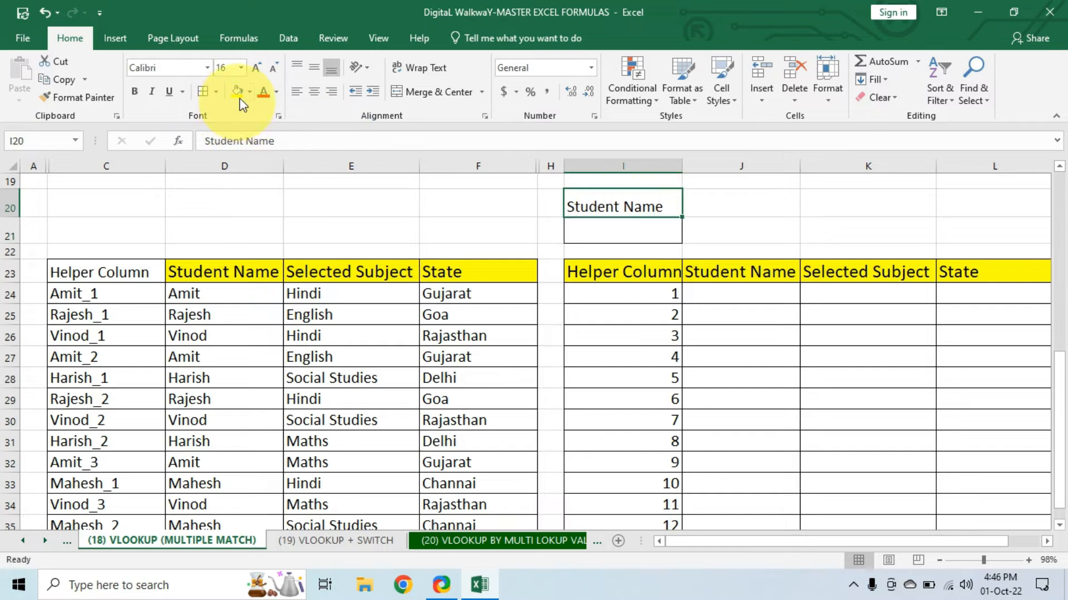
click(237, 92)
click(314, 67)
click(314, 92)
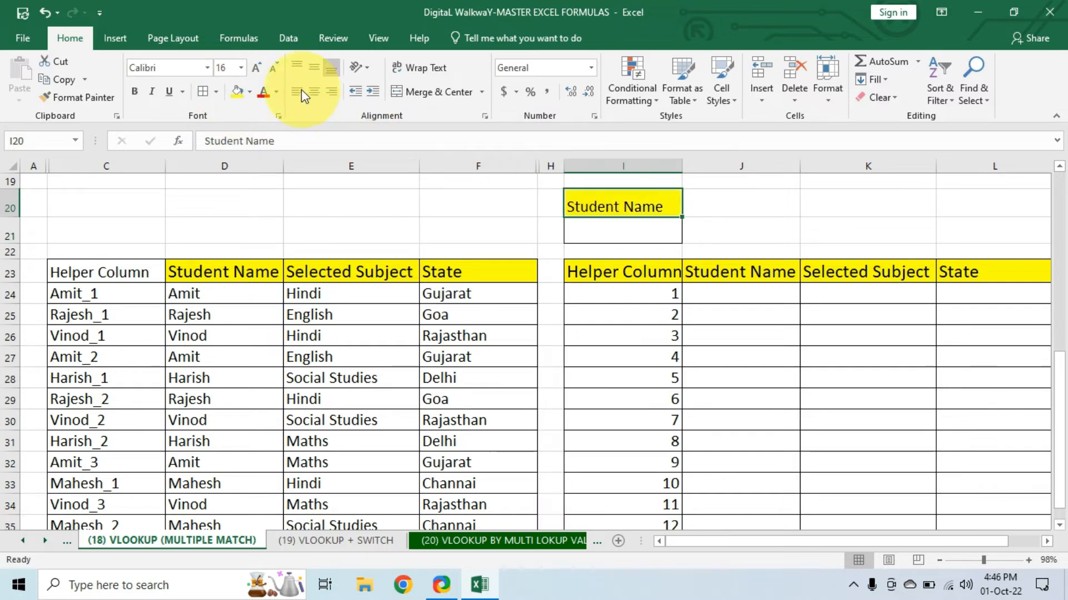
Step: Copy the formatting of I24 onto the empty name input cell I21
click(642, 292)
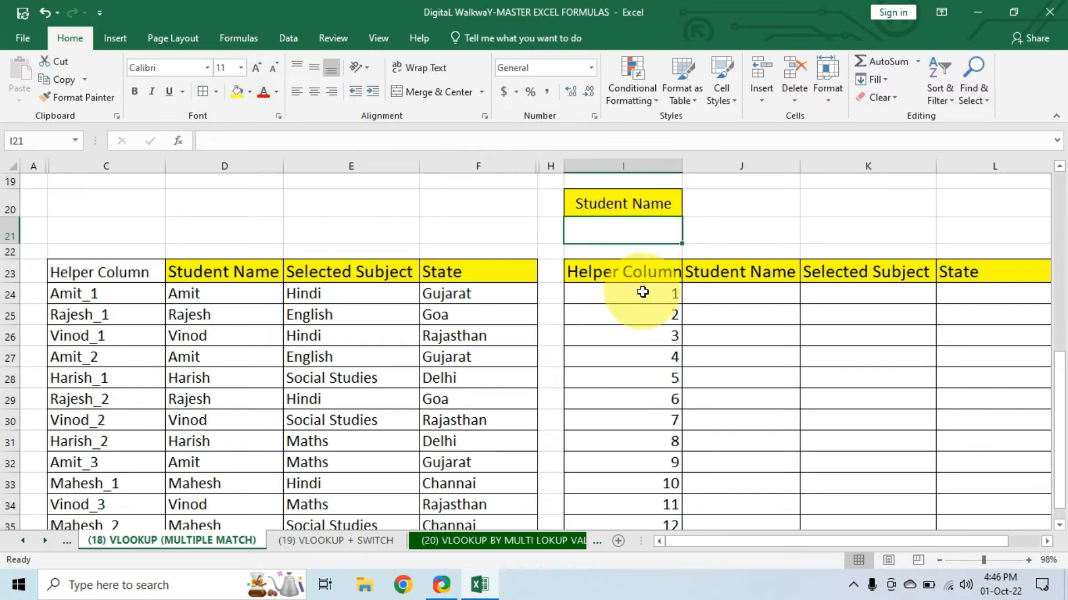
click(100, 106)
click(633, 236)
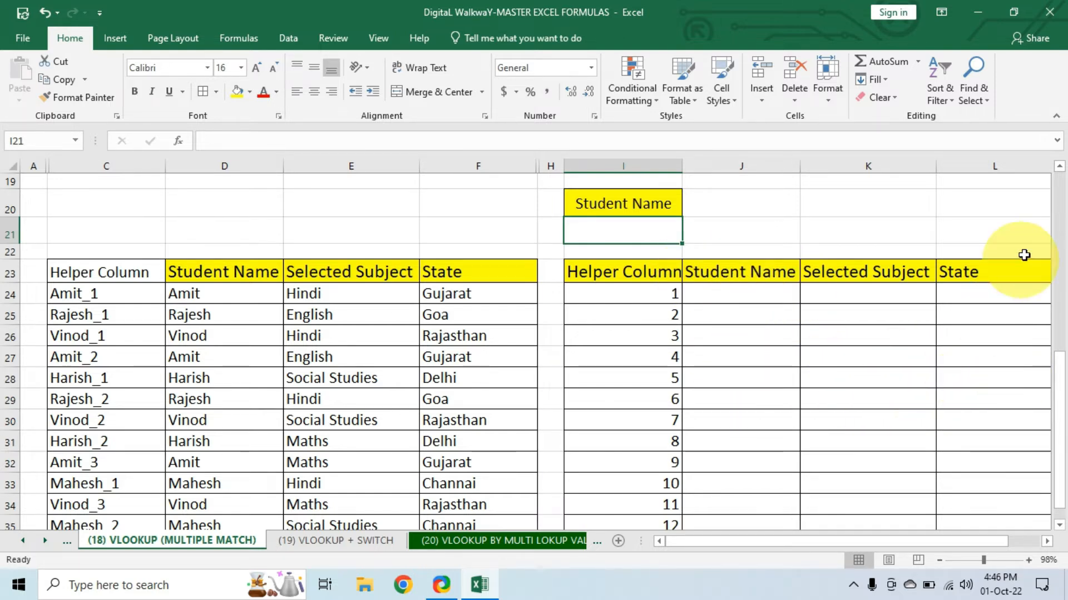
Step: Narrow column L so that the whole results table fits in view
scroll(919, 542, right, 1)
drag(1026, 167, 1009, 176)
scroll(857, 550, left, 1)
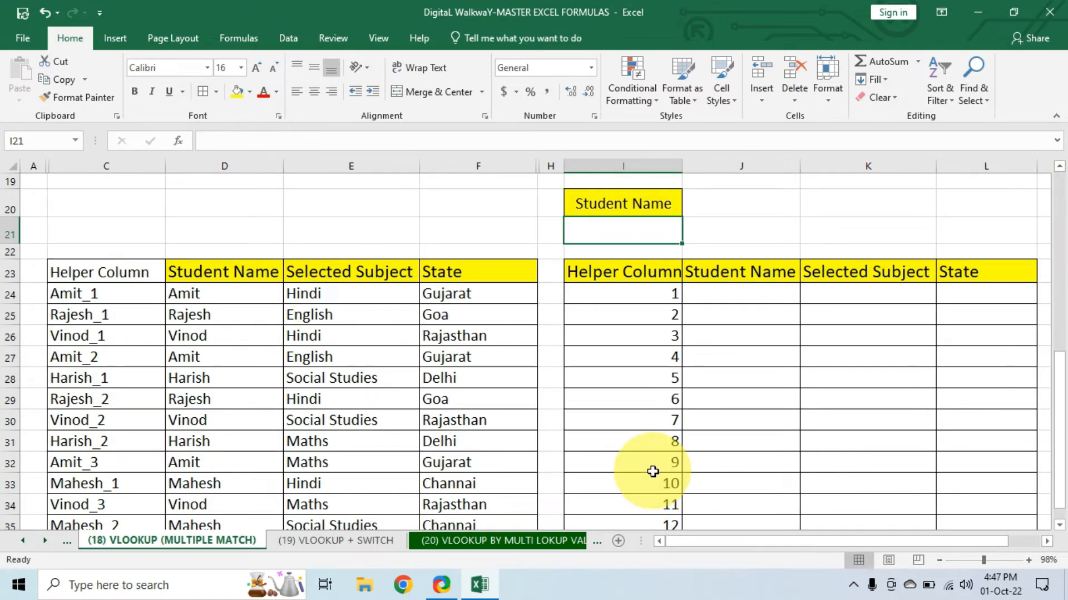
Step: Start a VLOOKUP formula in J24 with the lookup value $I$21&"_"&I24
click(1059, 525)
double_click(734, 283)
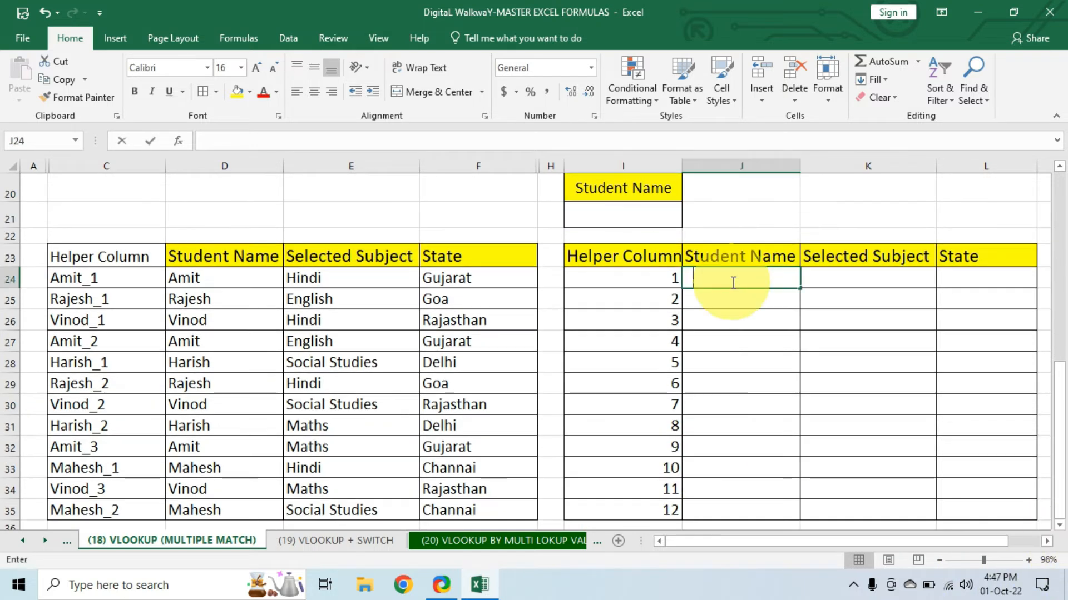
text(=vlo)
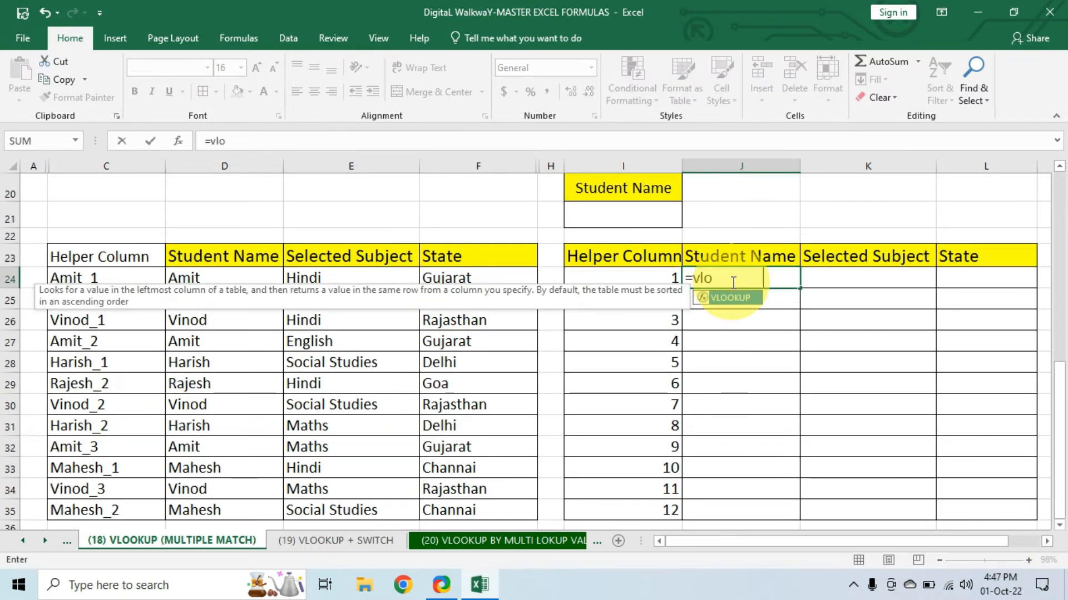
key(Tab)
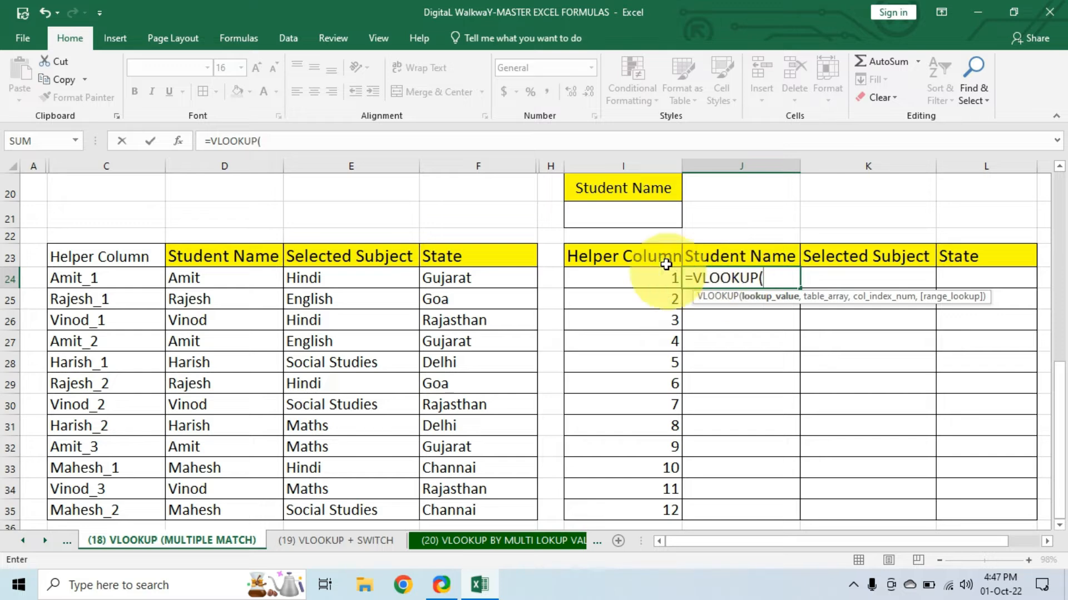
click(625, 213)
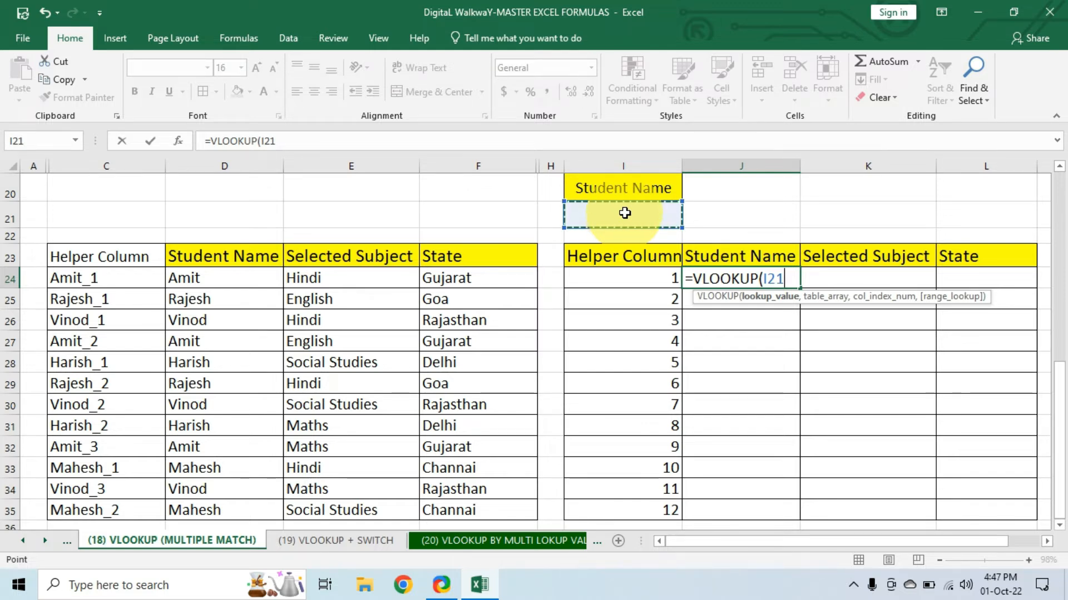
key(F4)
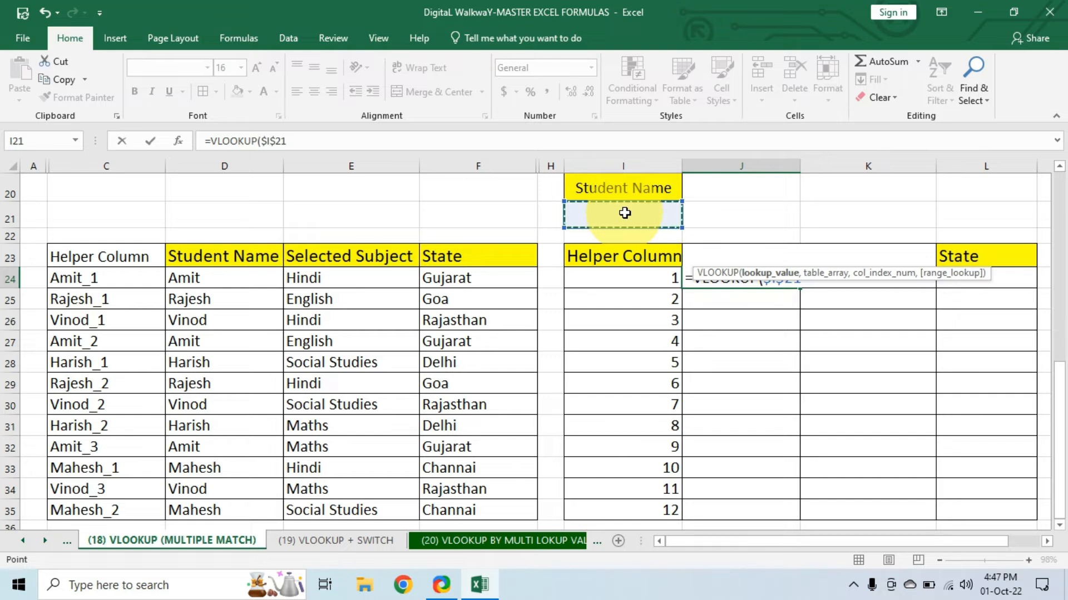
text(,)
key(BackSpace)
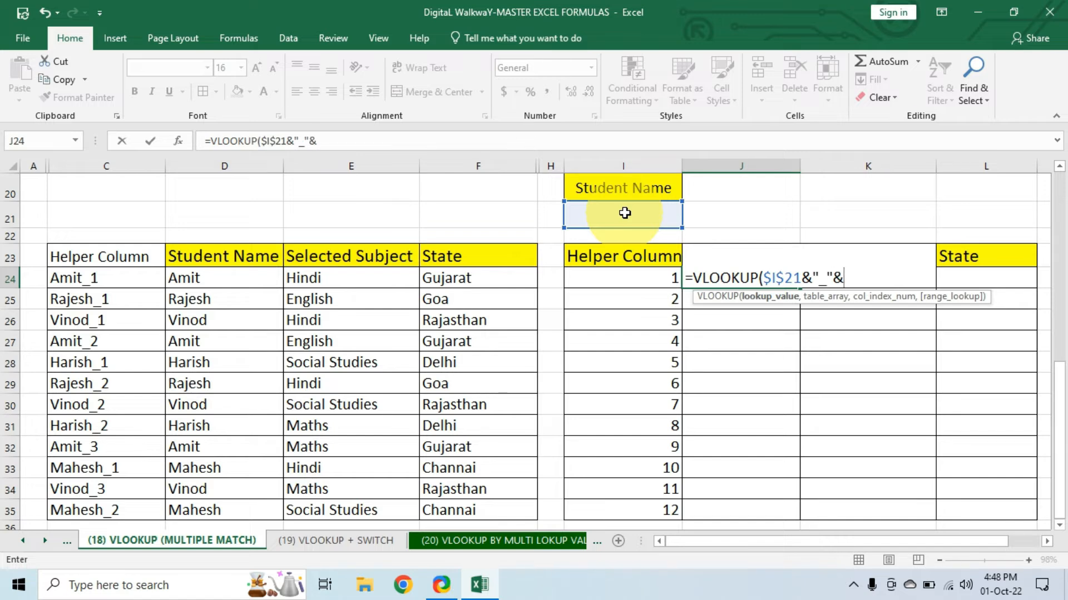
click(629, 278)
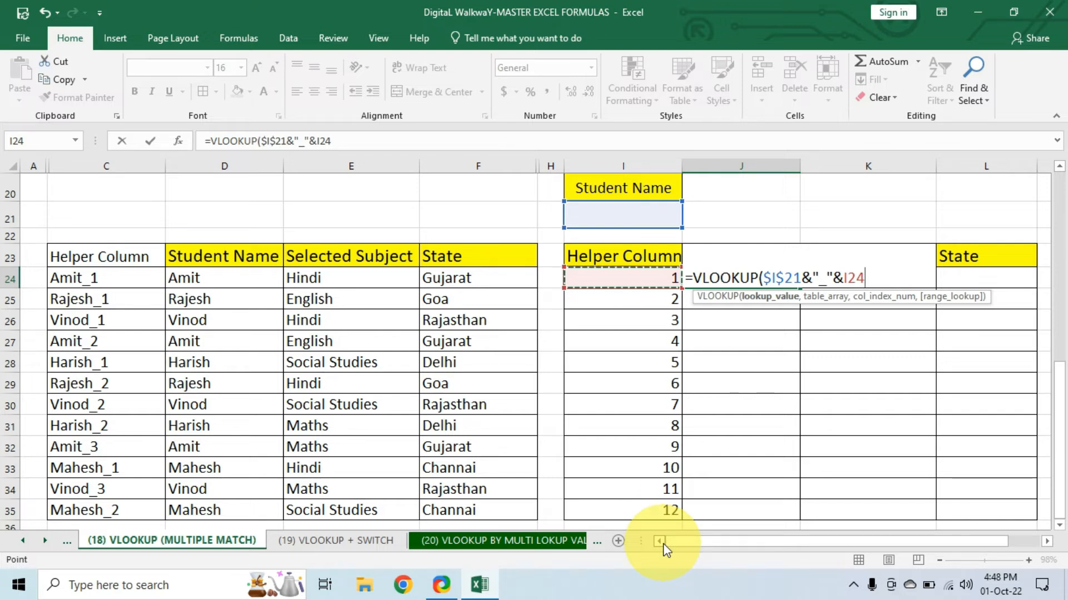
text(,)
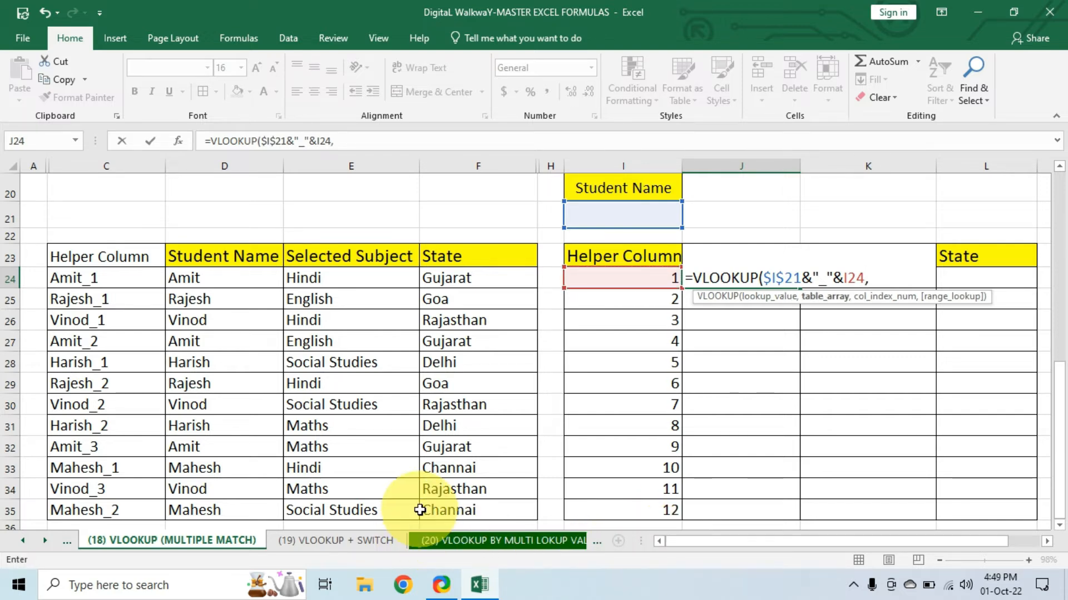
Step: Set the VLOOKUP table array to the source table with its Helper Column and headers, locked as $C$23:$F$35
click(110, 255)
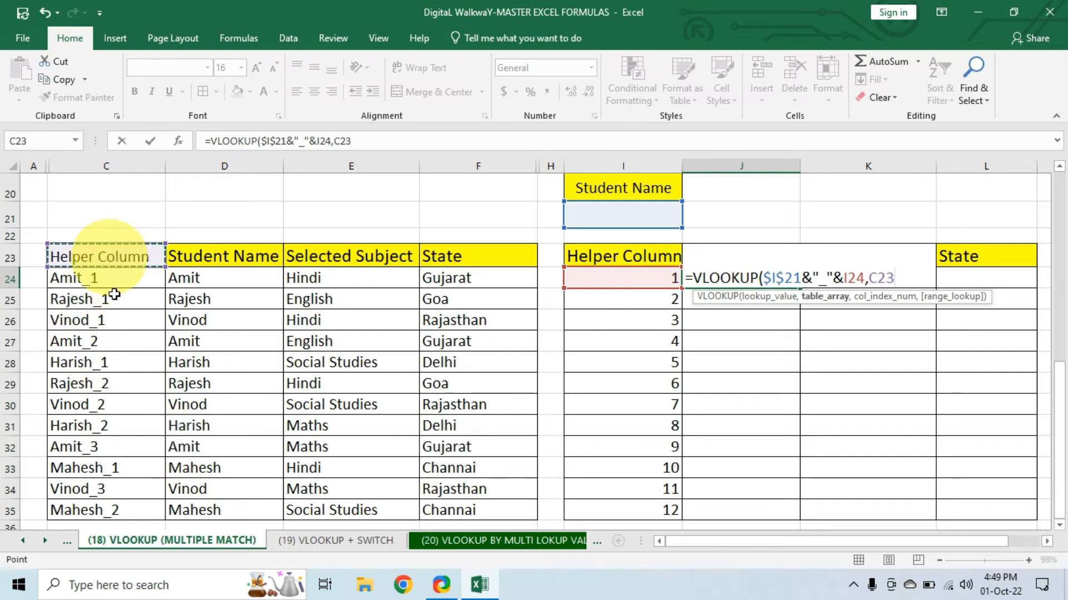
drag(114, 294, 485, 519)
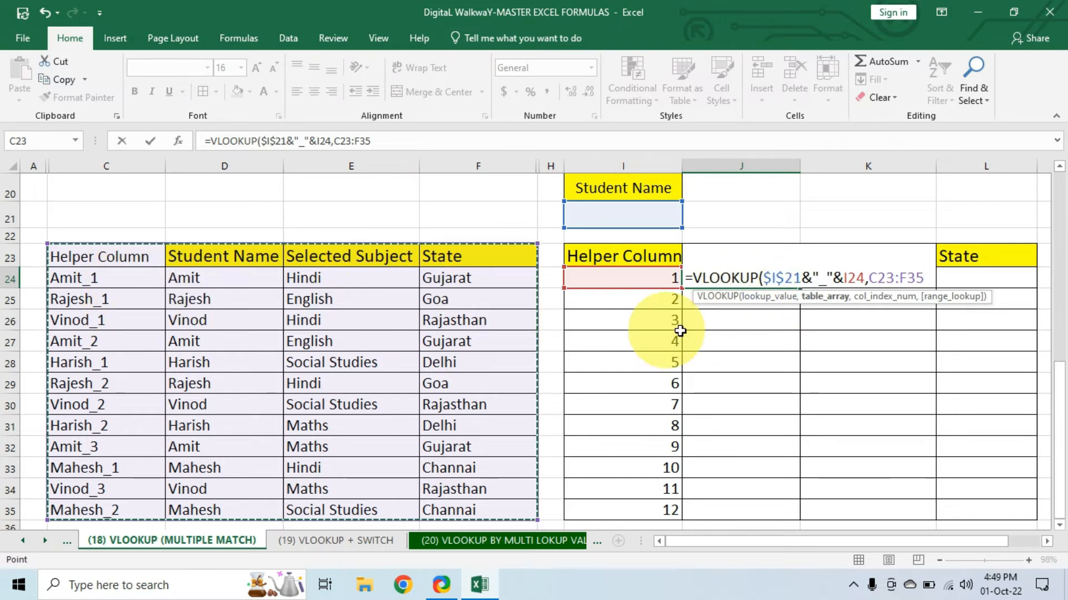
drag(868, 281, 924, 275)
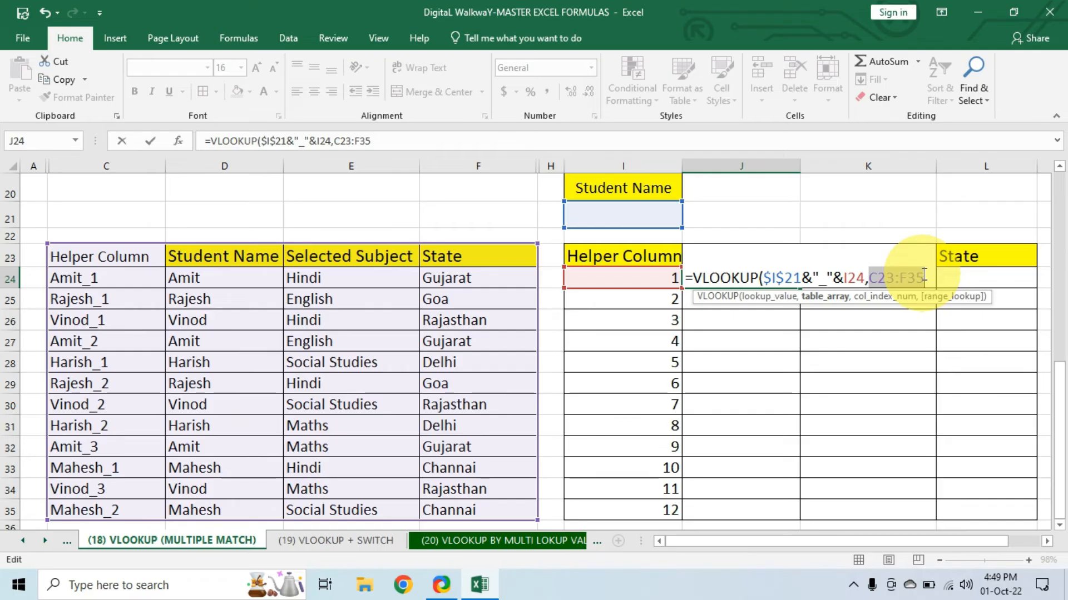
key(BackSpace)
text(,)
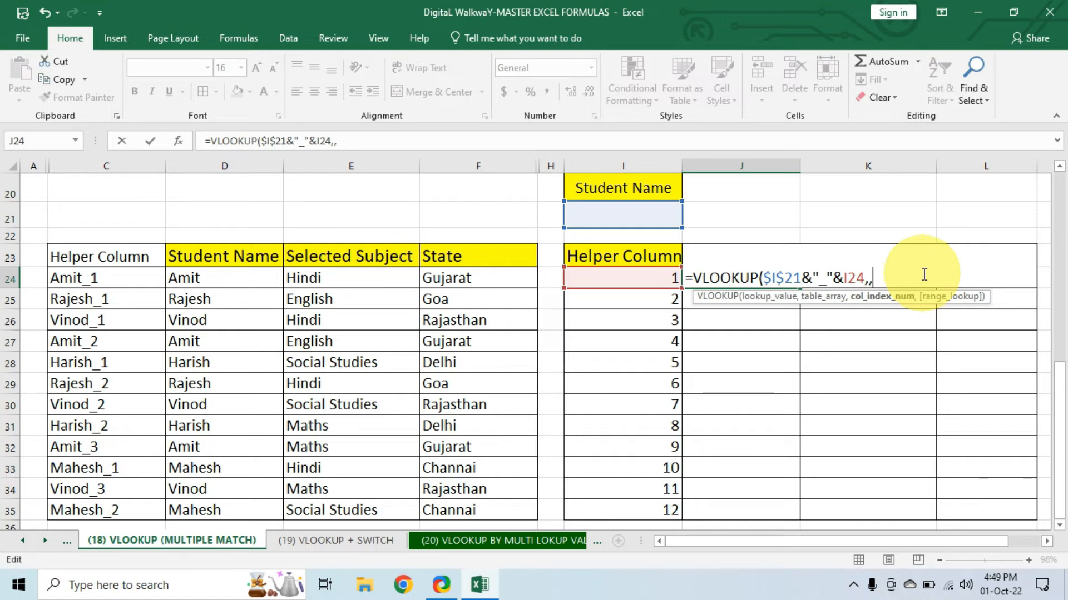
key(ctrl+z)
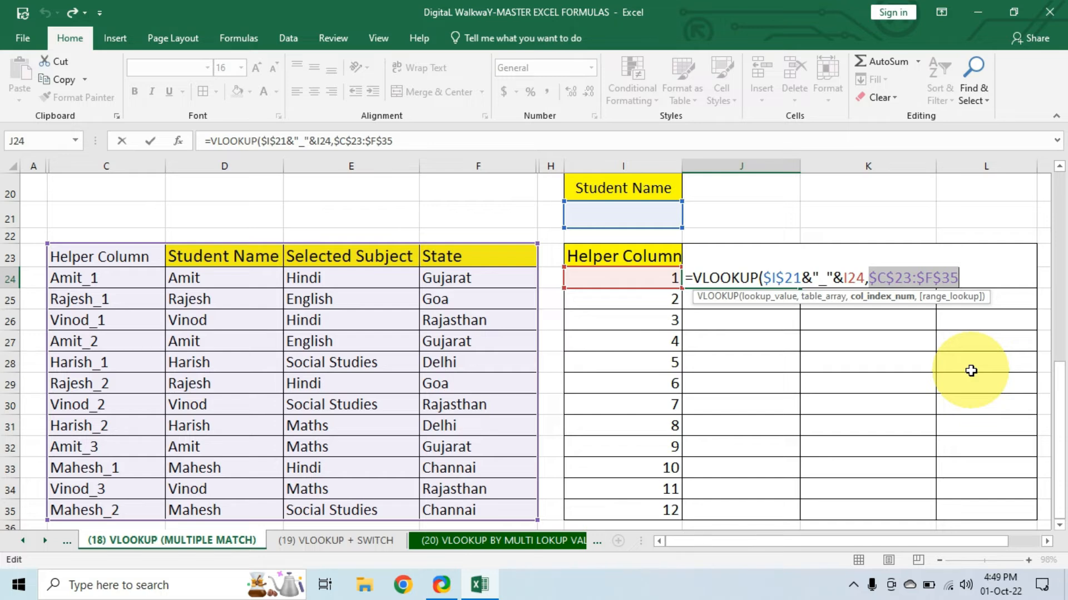
key(Right)
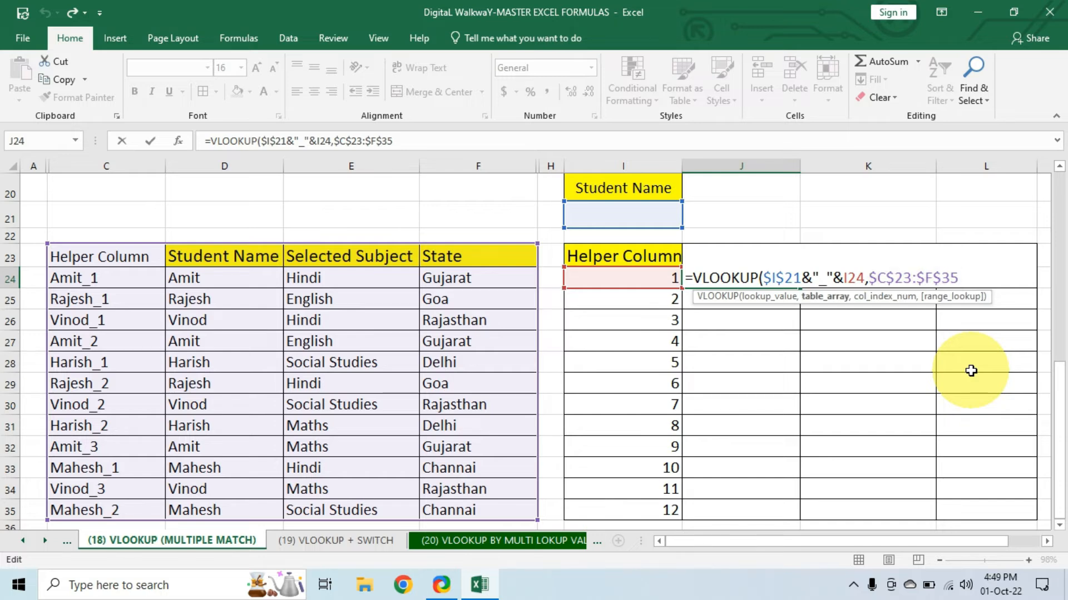
text(,)
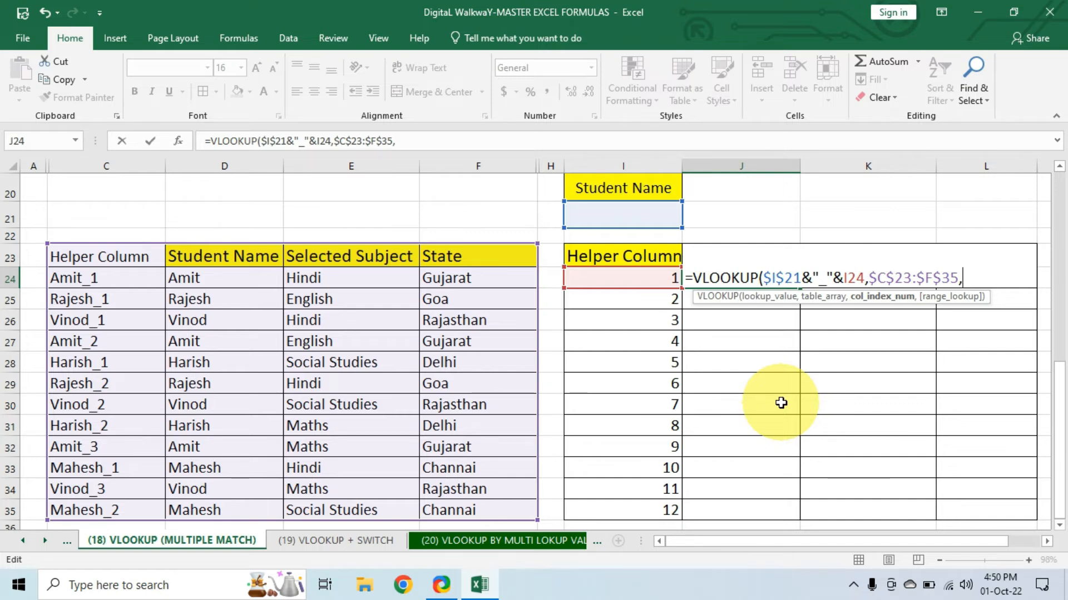
Step: Set the VLOOKUP column index to COLUMNS($I$23:J23), locking only the start of the range
text(clo)
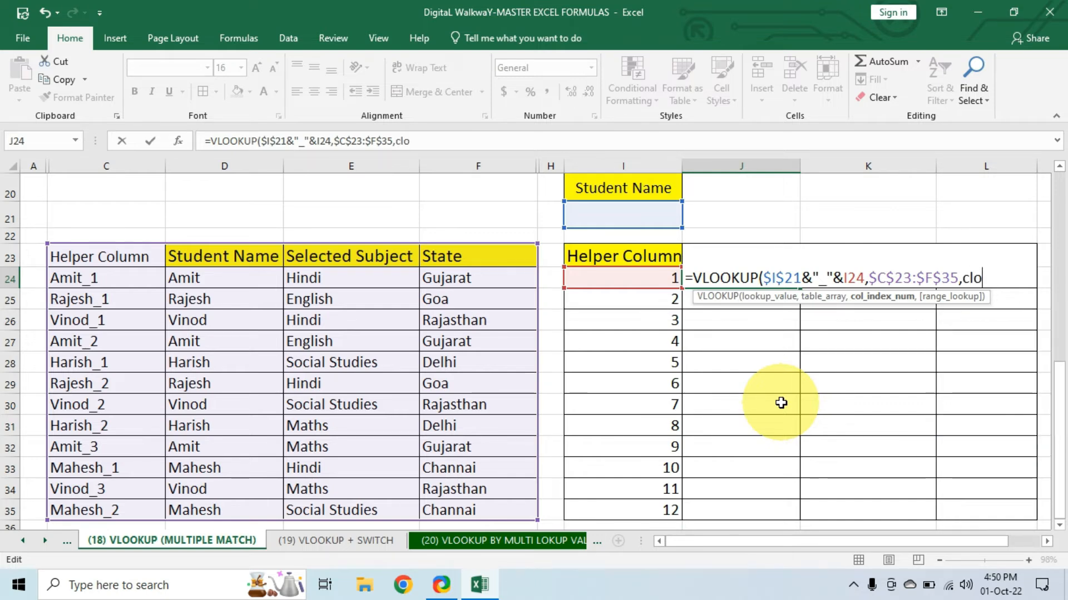
key(BackSpace)
key(BackSpace)
text(olumn)
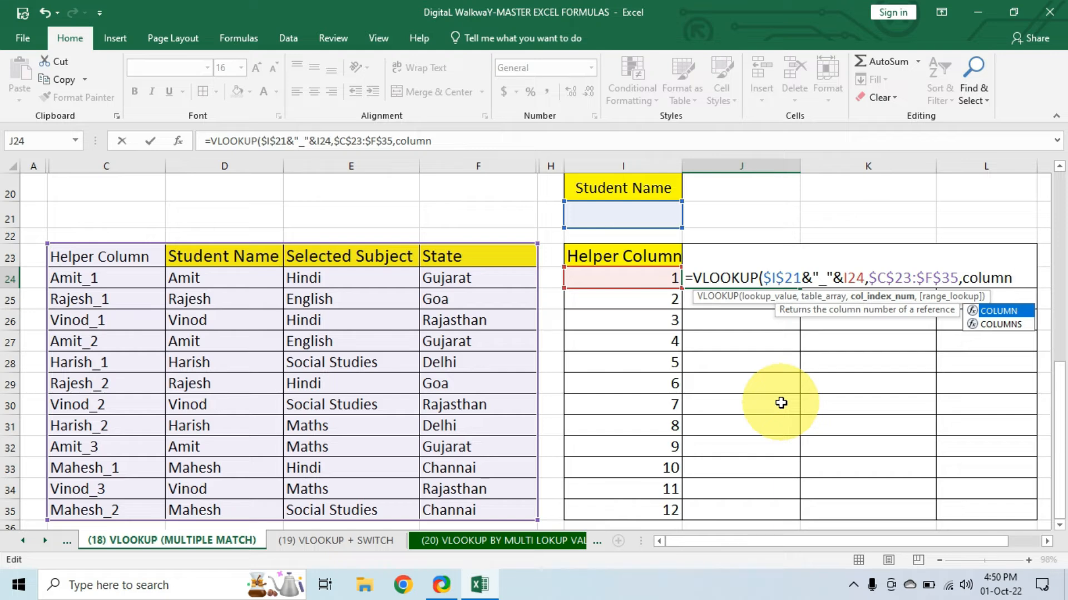
text(s)
key(Tab)
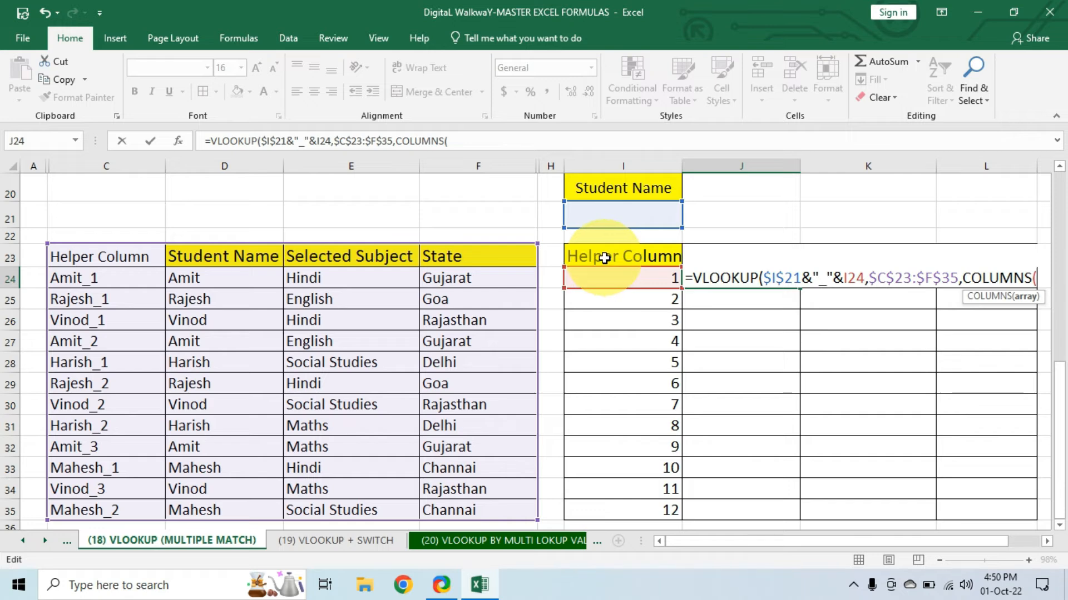
drag(605, 257, 710, 253)
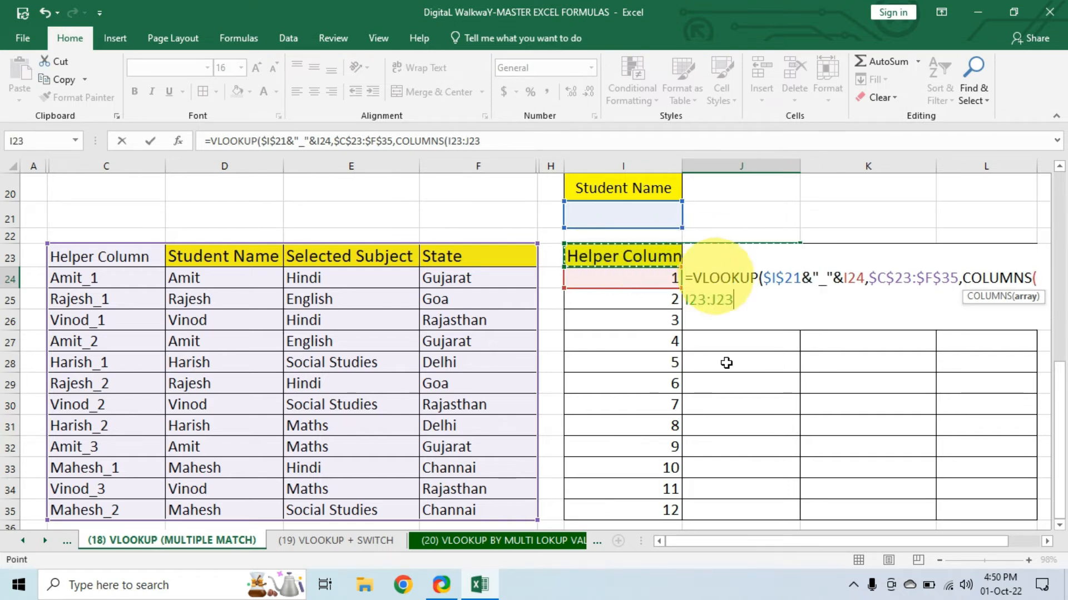
click(695, 303)
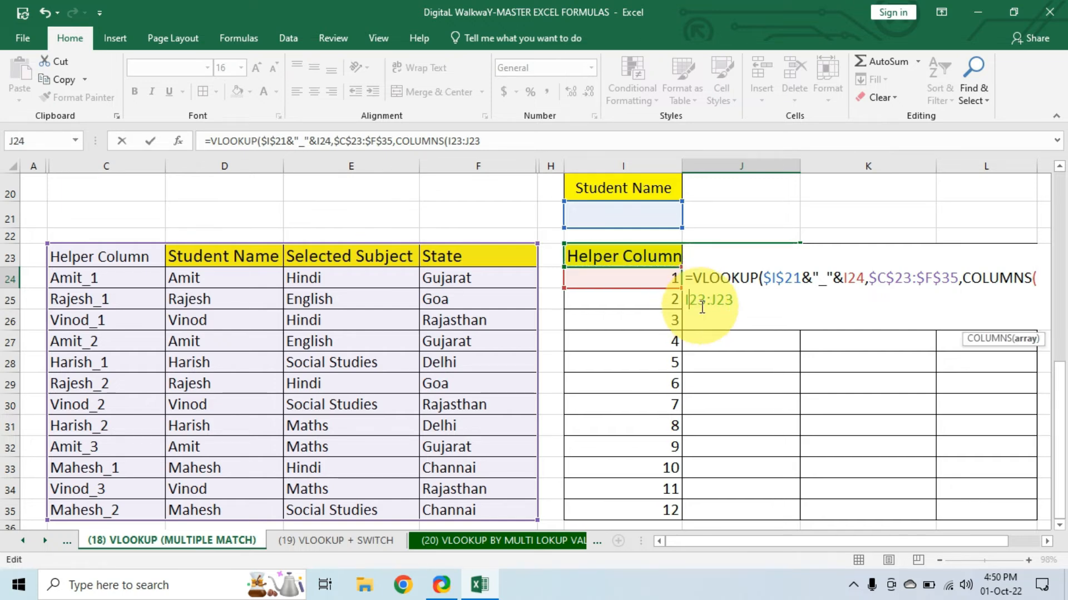
key(F4)
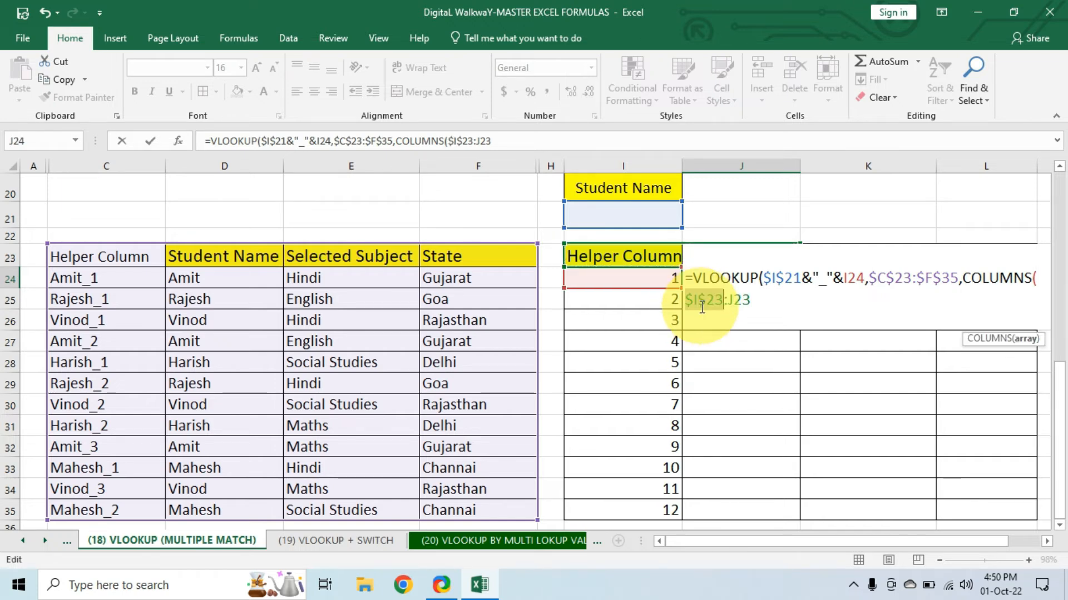
click(759, 300)
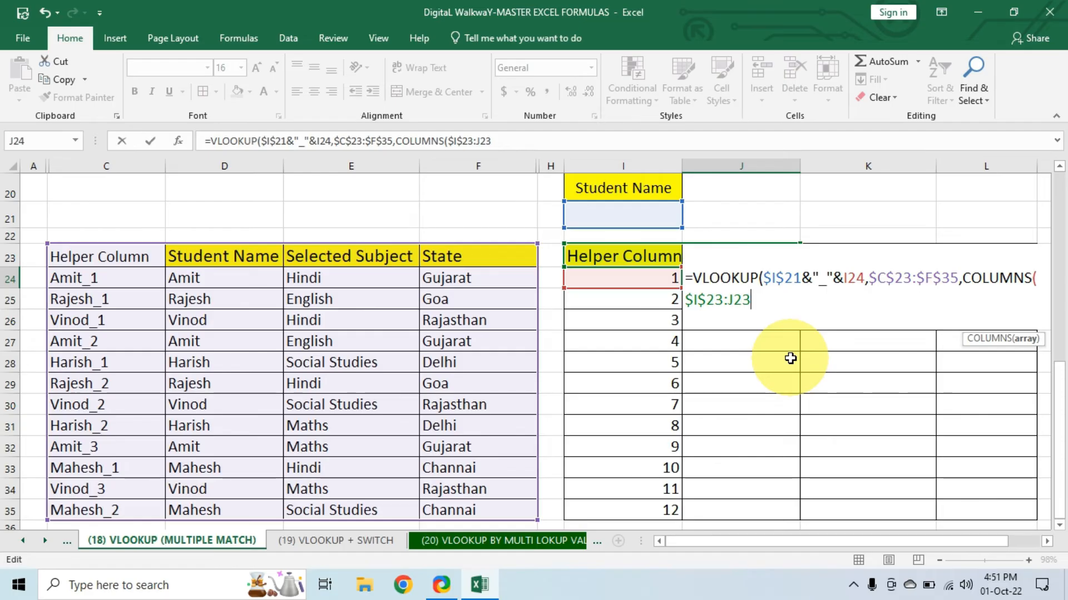
text())
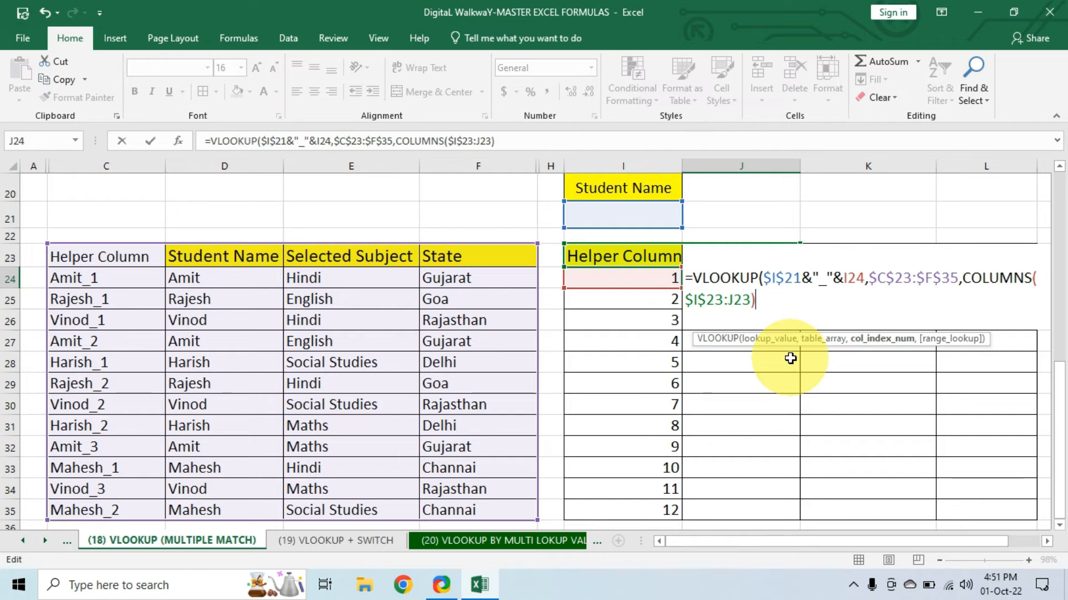
Step: Complete the J24 VLOOKUP with 0 for an exact match and commit the formula
text(,)
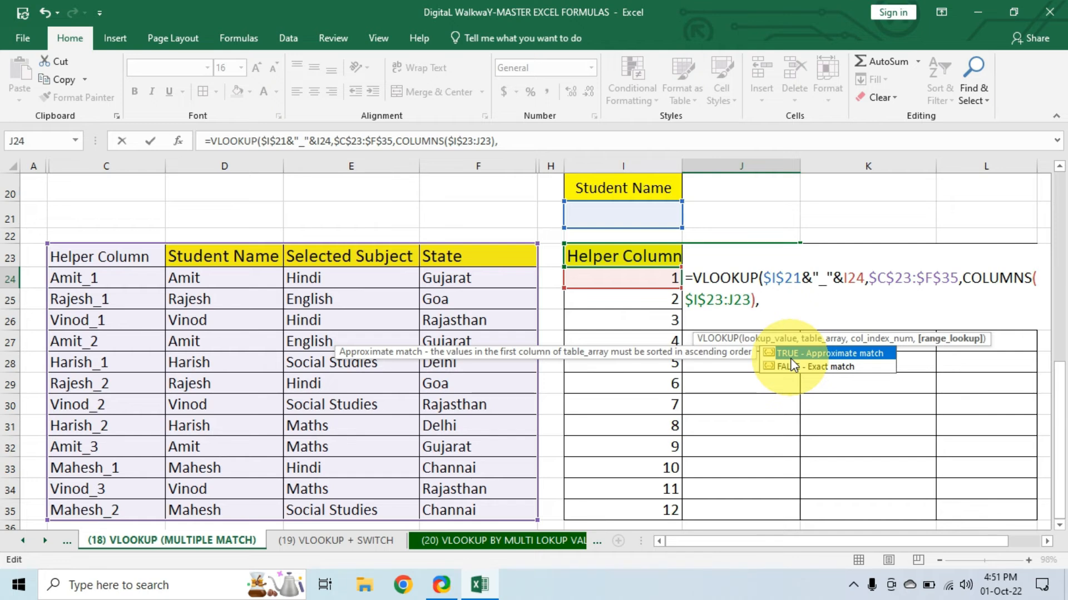
text(0))
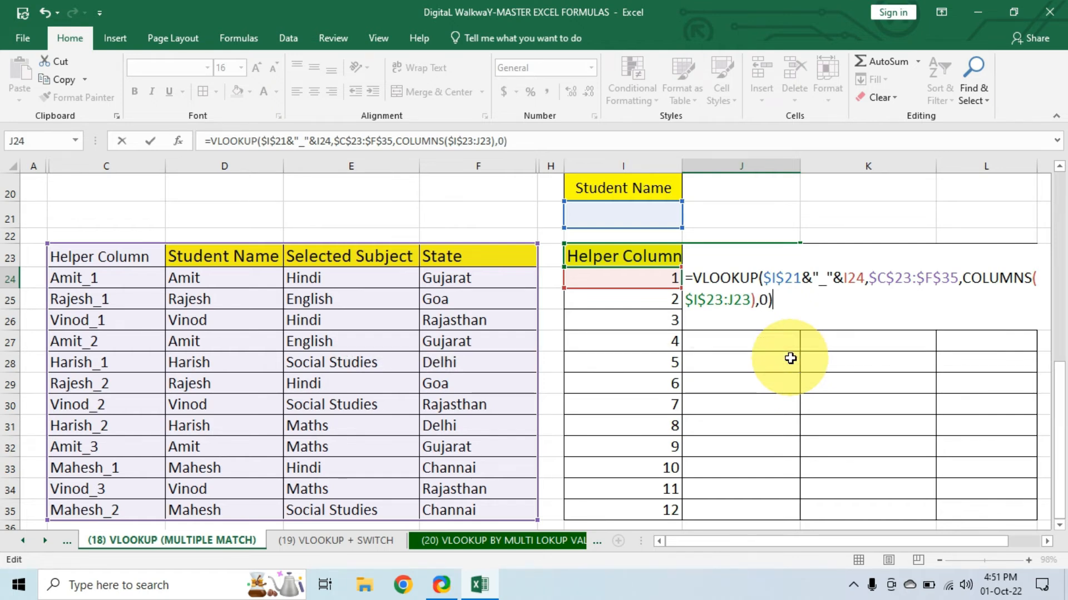
key(Return)
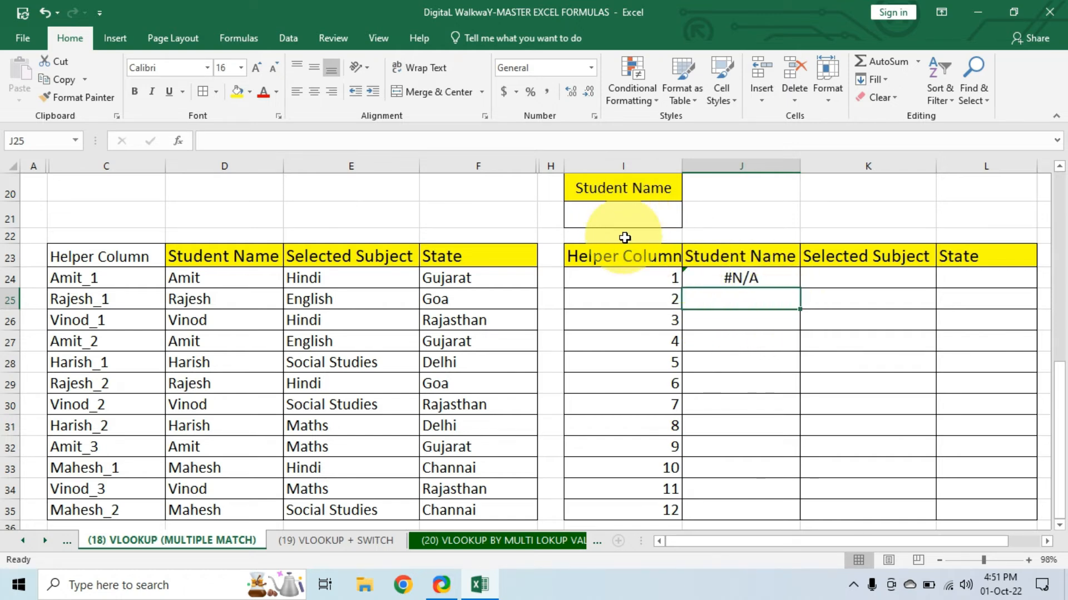
Step: Enter the student name from the source table's first record in I21 as the lookup name
click(626, 212)
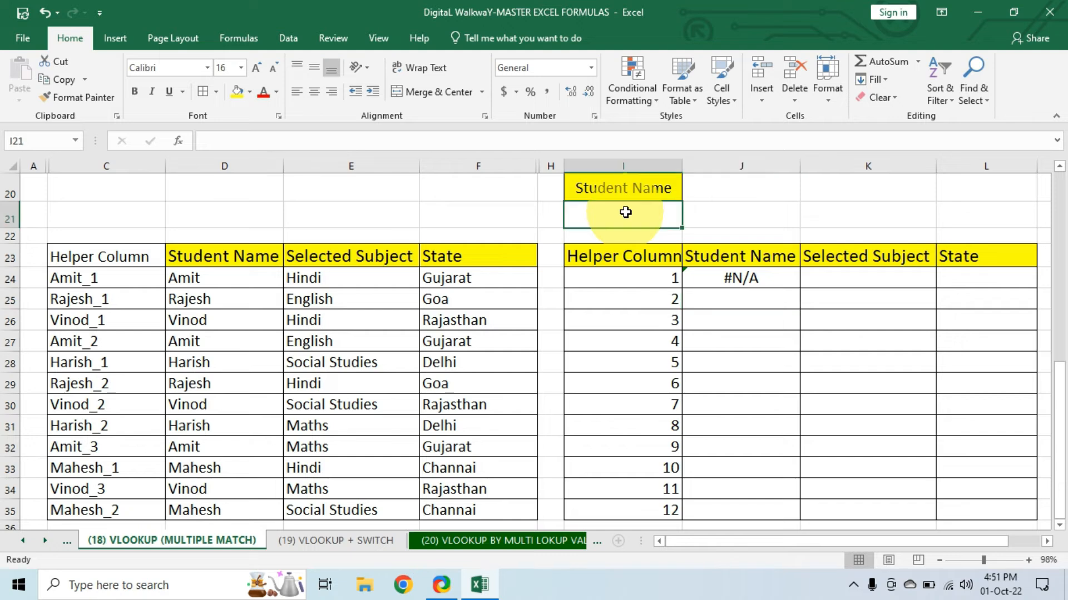
text(Amit)
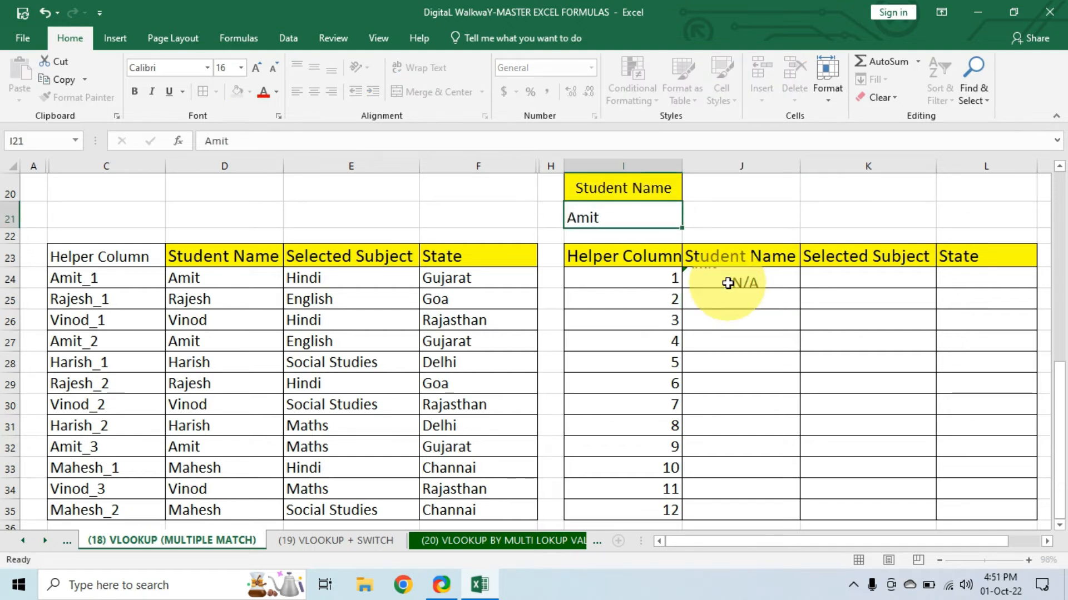
key(Tab)
Step: Fill the J24 formula across K24:L24 and inspect the references in the copied formulas
click(728, 283)
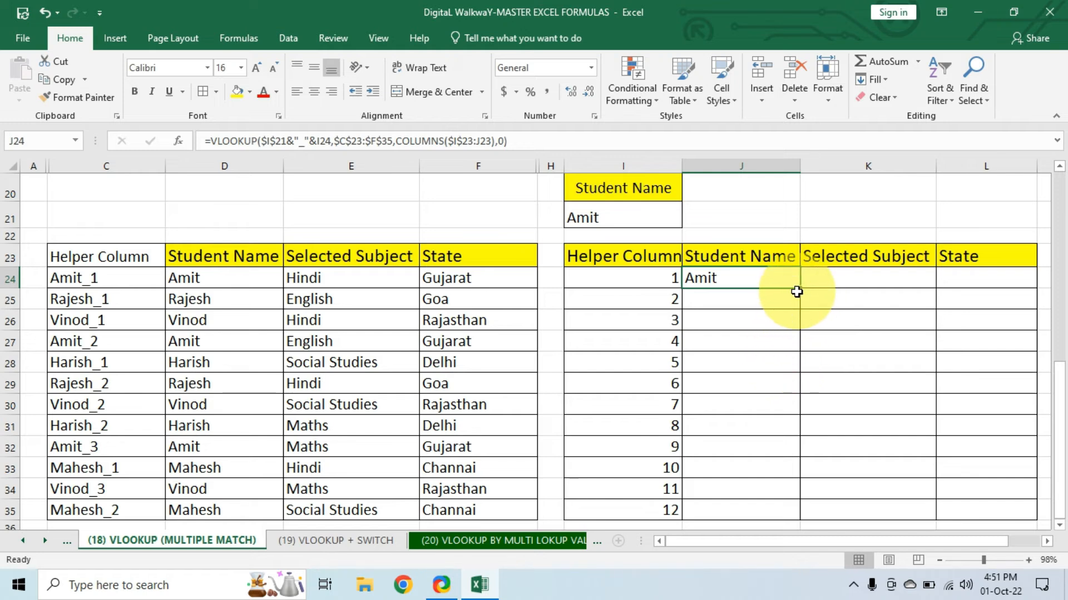
drag(799, 290, 998, 293)
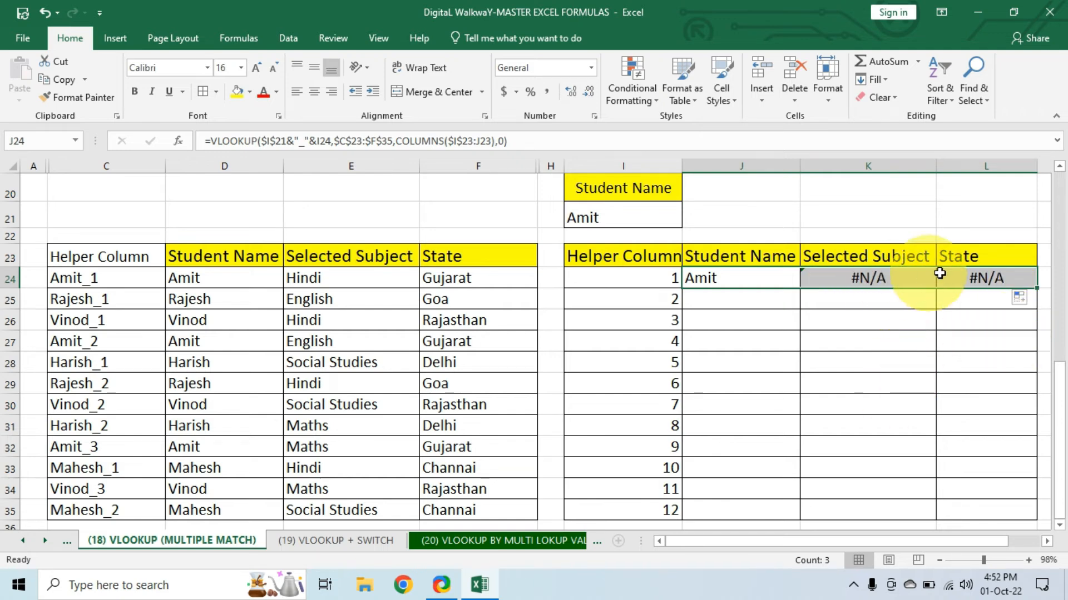
click(965, 277)
click(870, 280)
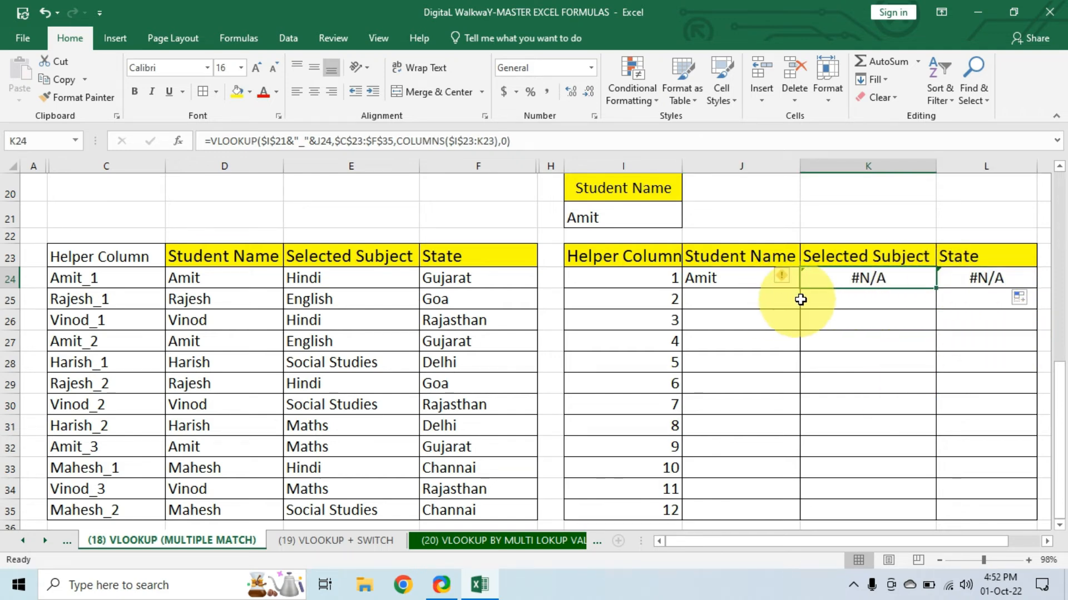
Step: Lock the column of the serial-number reference in J24's VLOOKUP so it reads $I24, and commit the formula
click(727, 281)
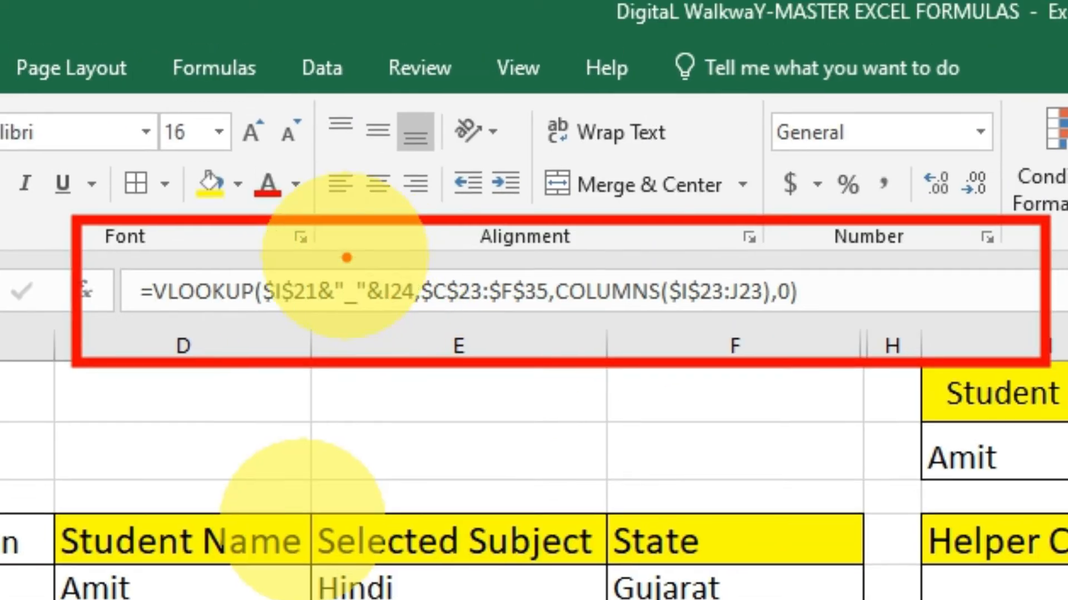
mouse_move(346, 257)
mouse_down()
mouse_move(407, 327)
mouse_move(445, 327)
mouse_up()
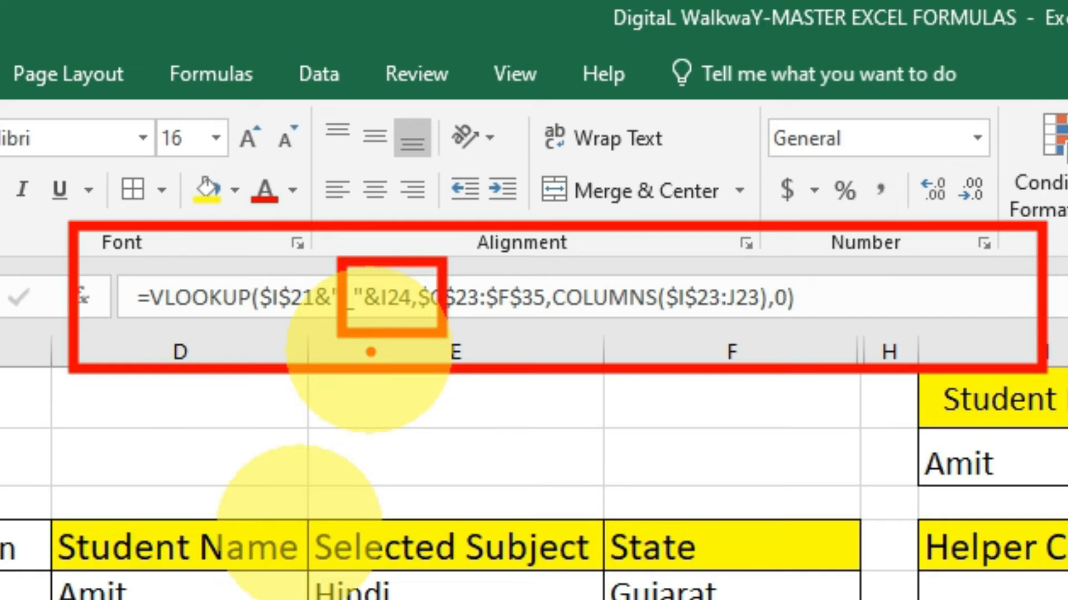
click(388, 298)
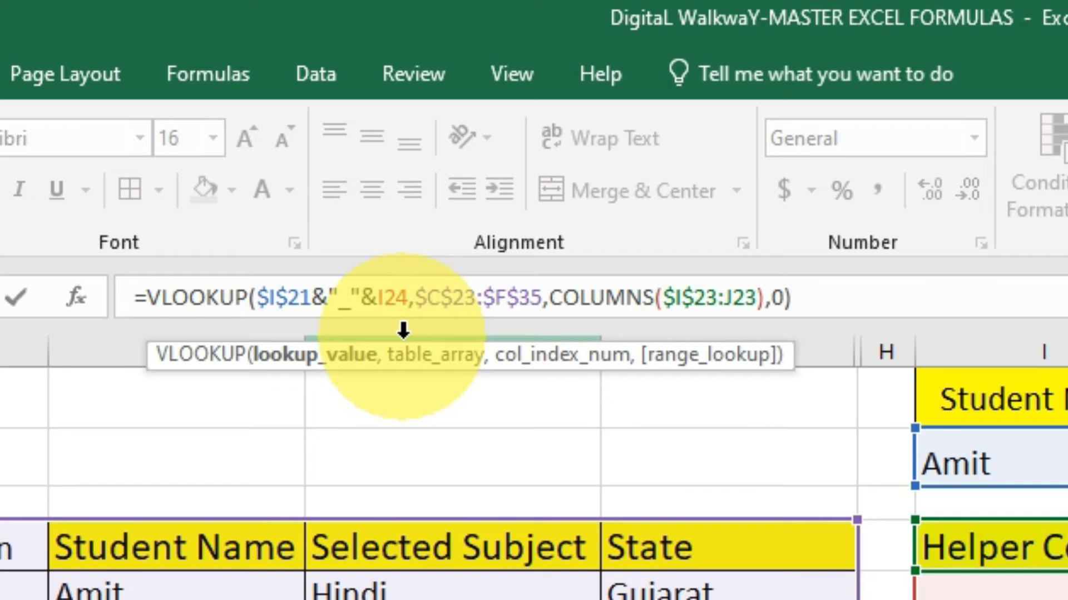
key(F4)
key(F4)
key(F4)
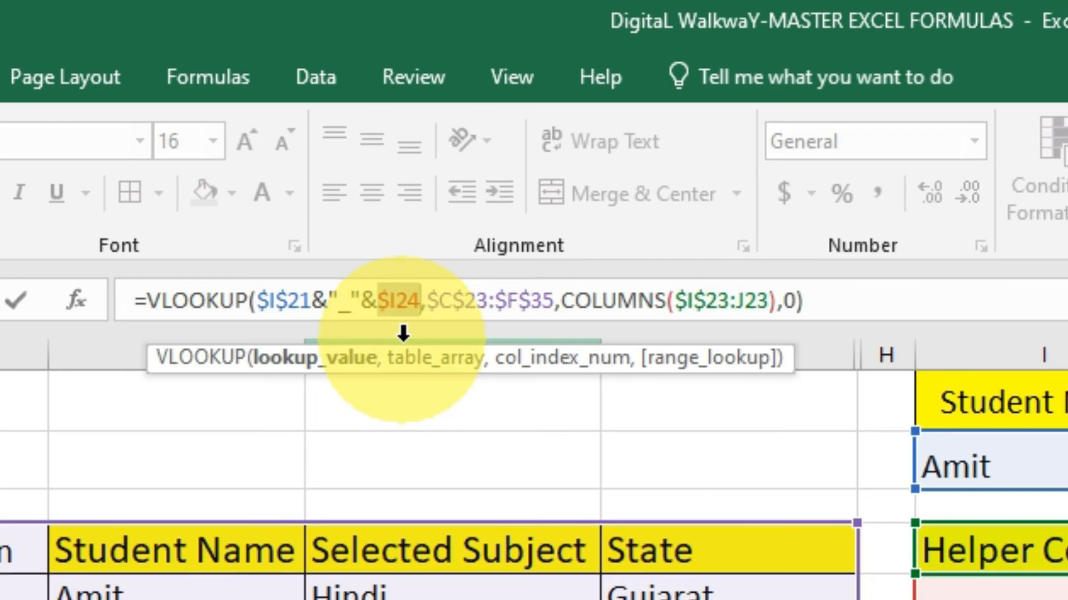
key(Return)
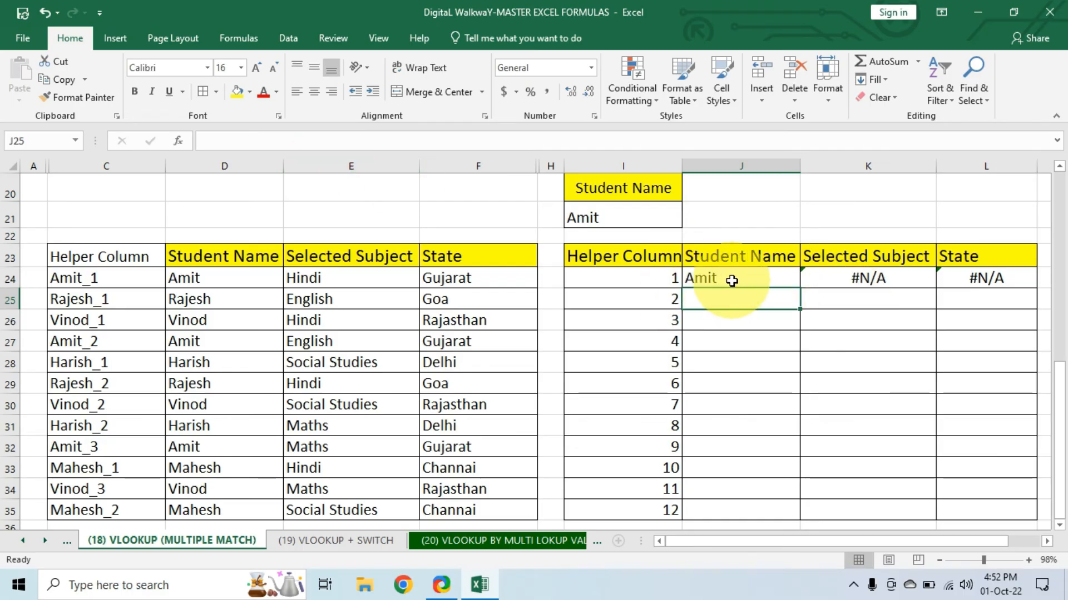
Step: Fill the corrected J24 formula across K24:L24 and check the copied formulas
click(731, 280)
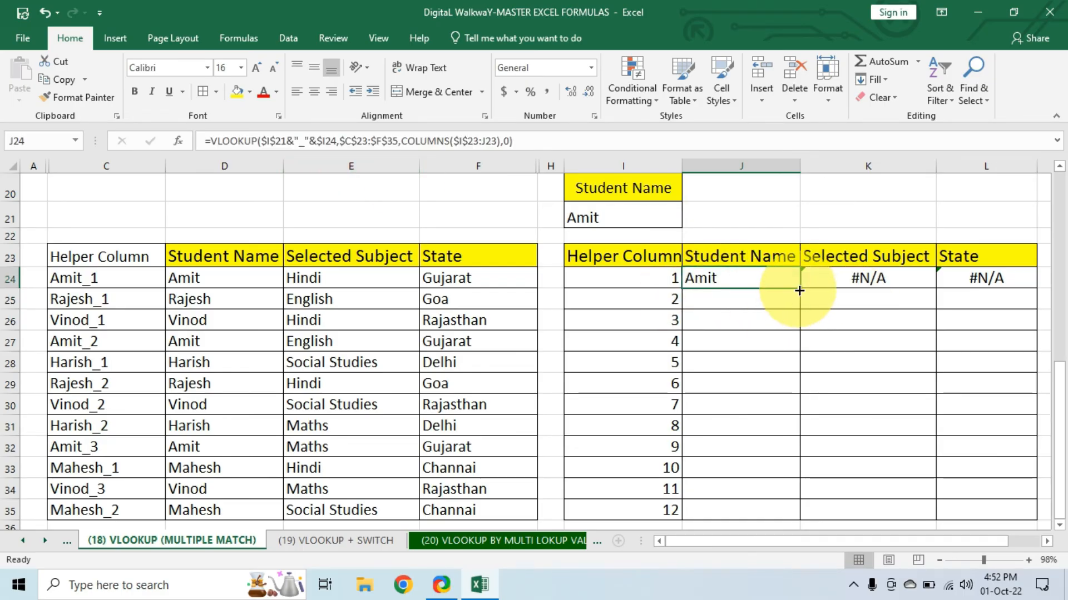
drag(799, 290, 1005, 287)
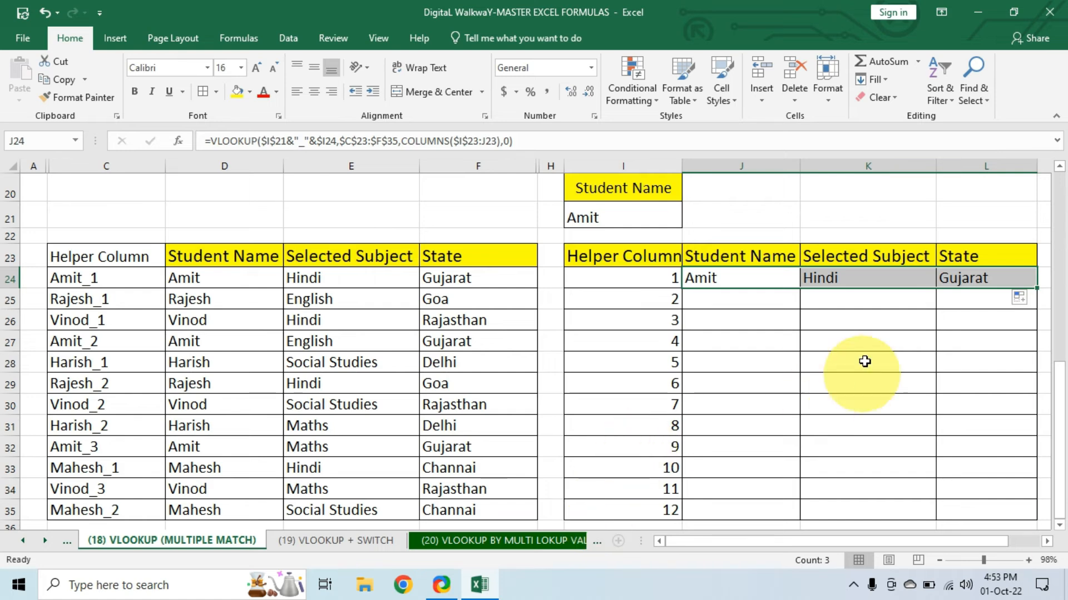
click(889, 280)
click(973, 277)
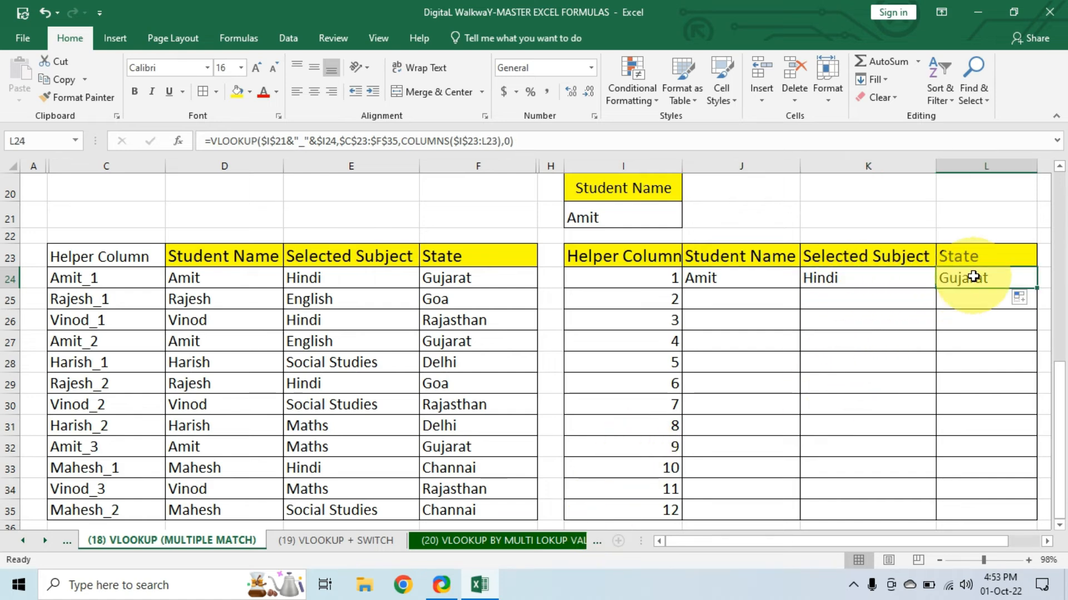
Step: Fill the formulas in J24:L24 down through row 35 and review the matching records in J24:L26
click(750, 277)
drag(767, 278, 976, 277)
click(739, 280)
drag(739, 280, 1036, 516)
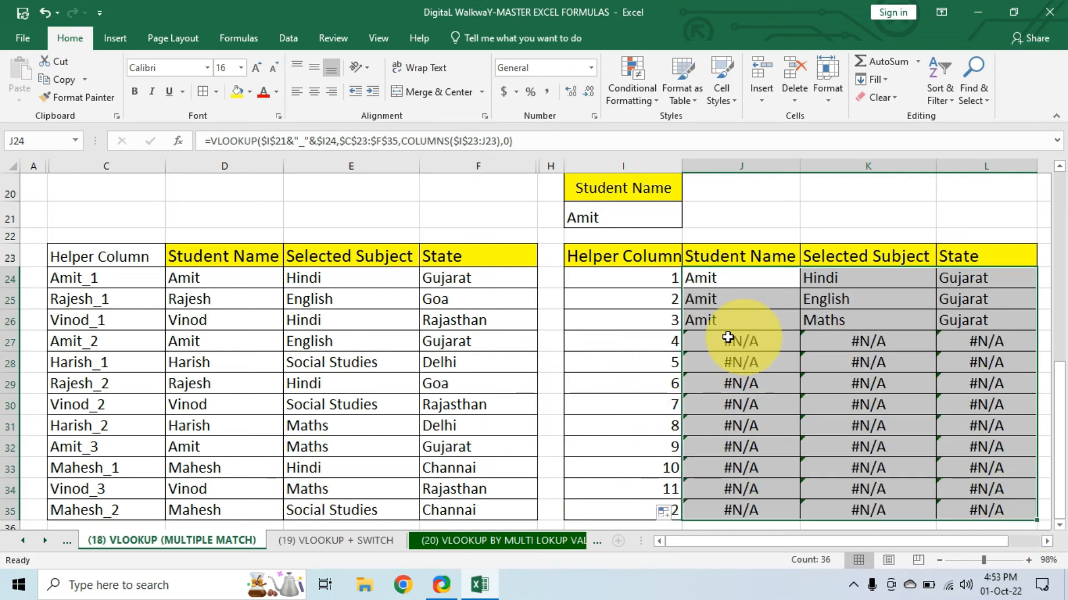
drag(724, 278, 988, 315)
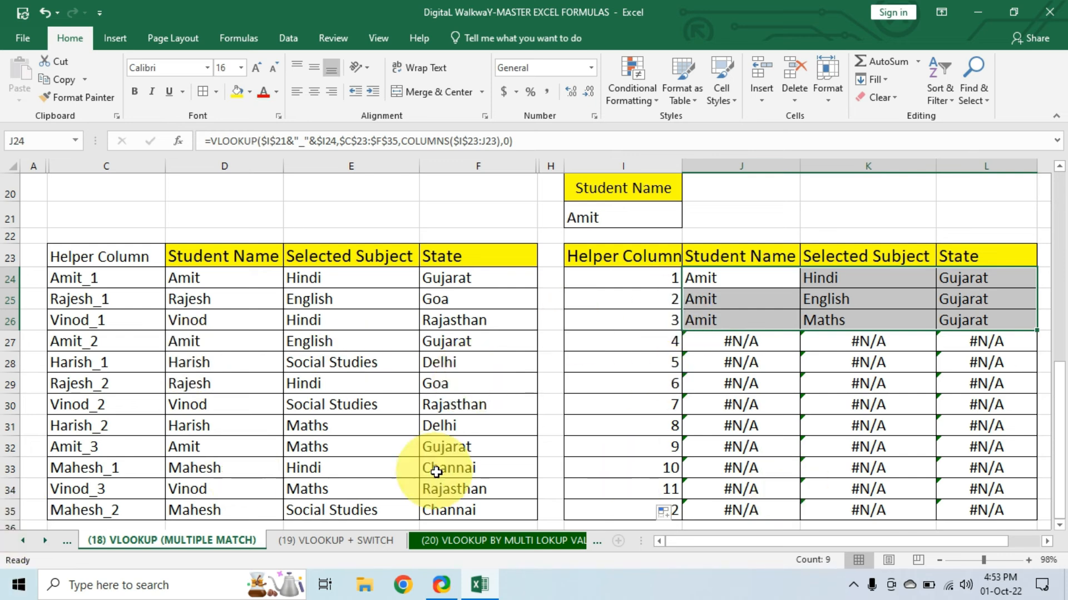
Step: Wrap J24's VLOOKUP in IFERROR with an empty string "" as the error value, and commit the formula
click(736, 277)
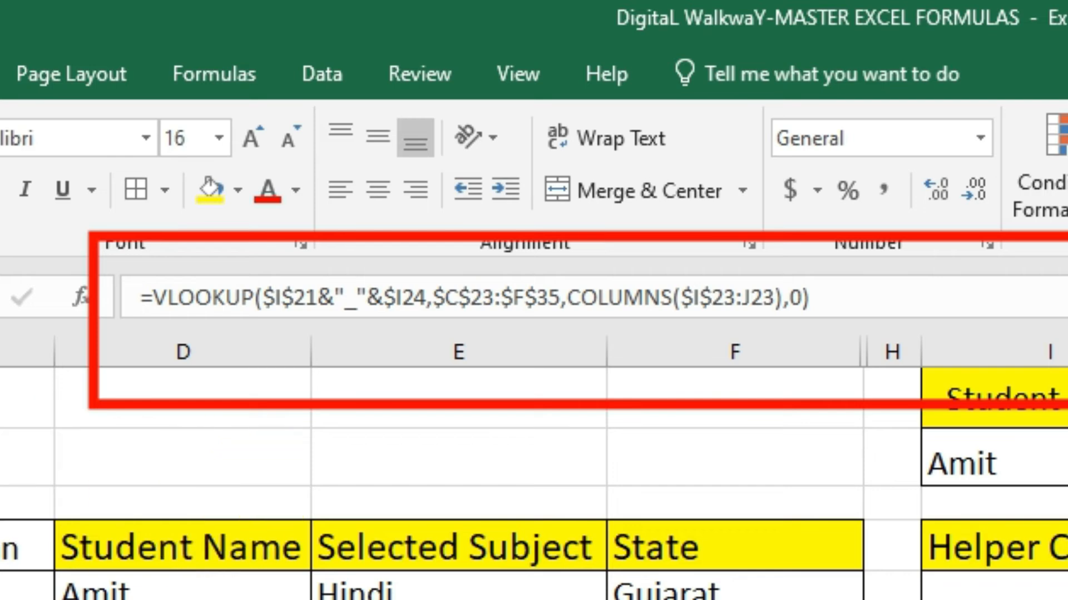
click(154, 299)
text(if)
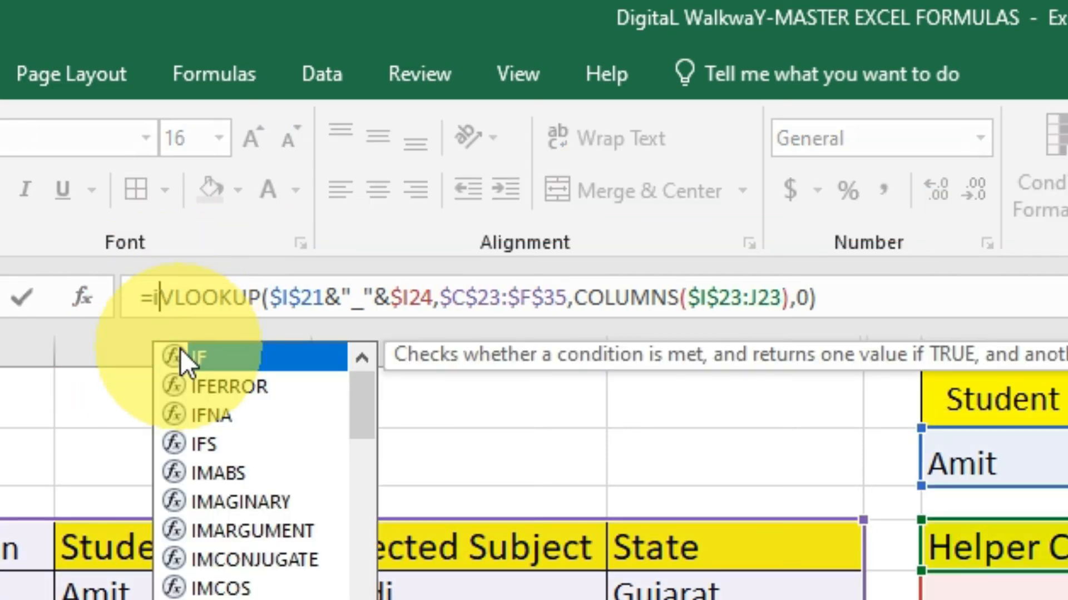
key(Down)
key(Tab)
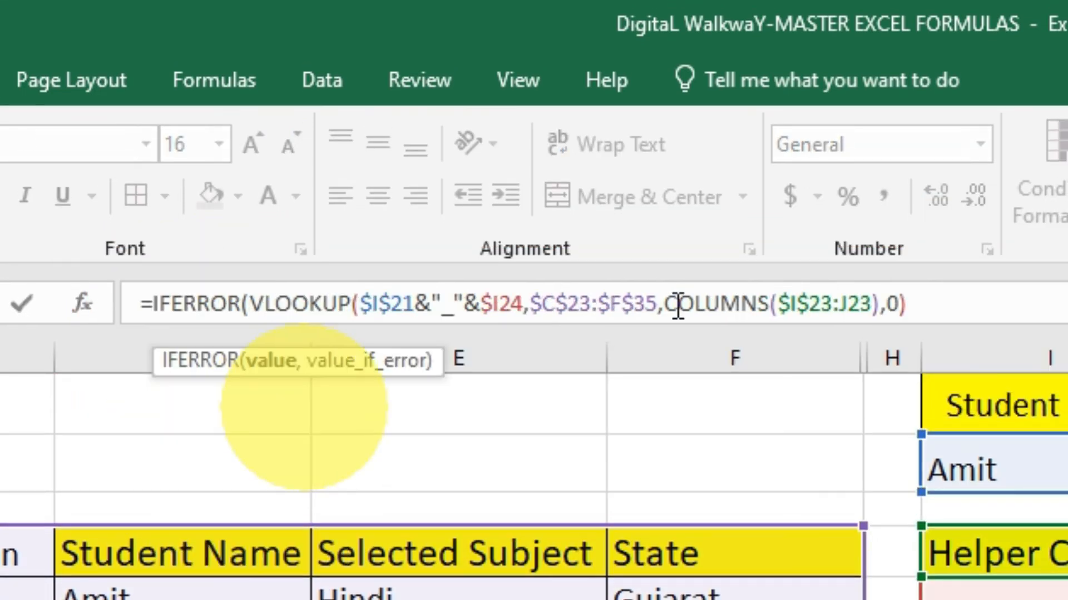
click(962, 298)
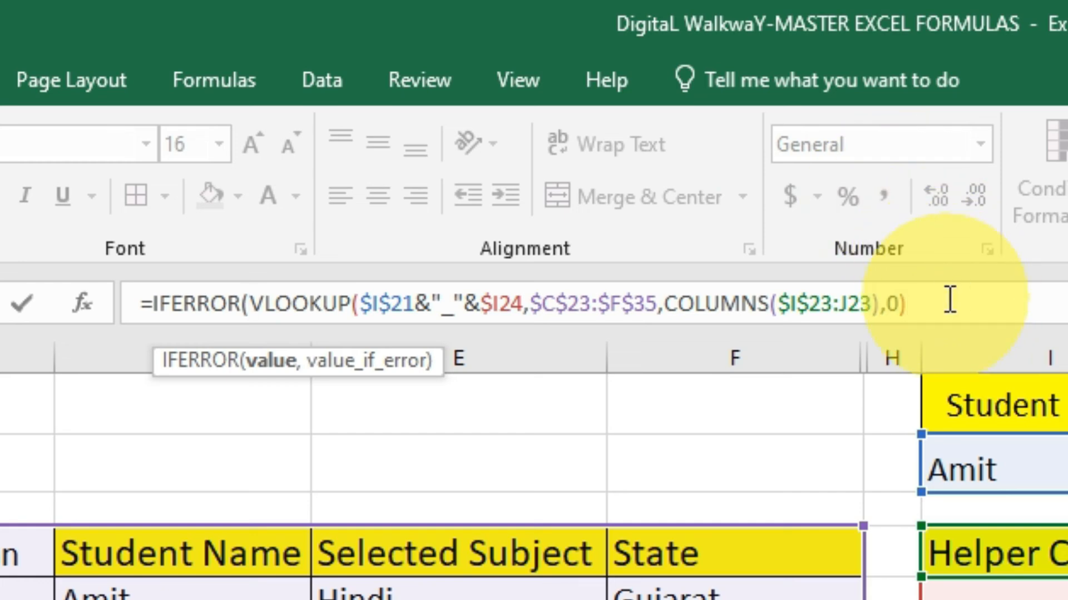
text(,)
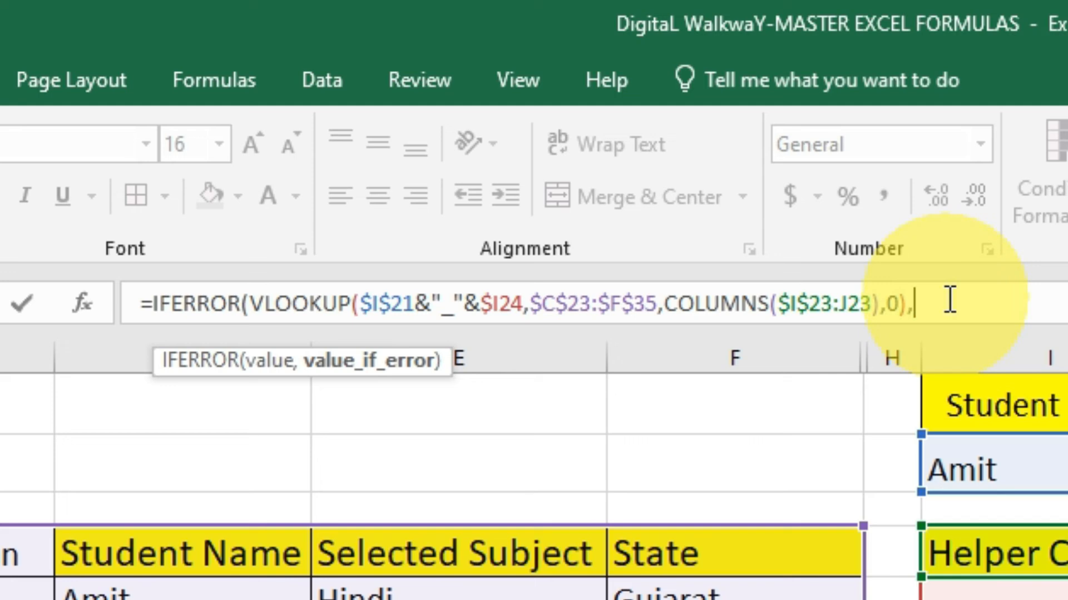
text("")
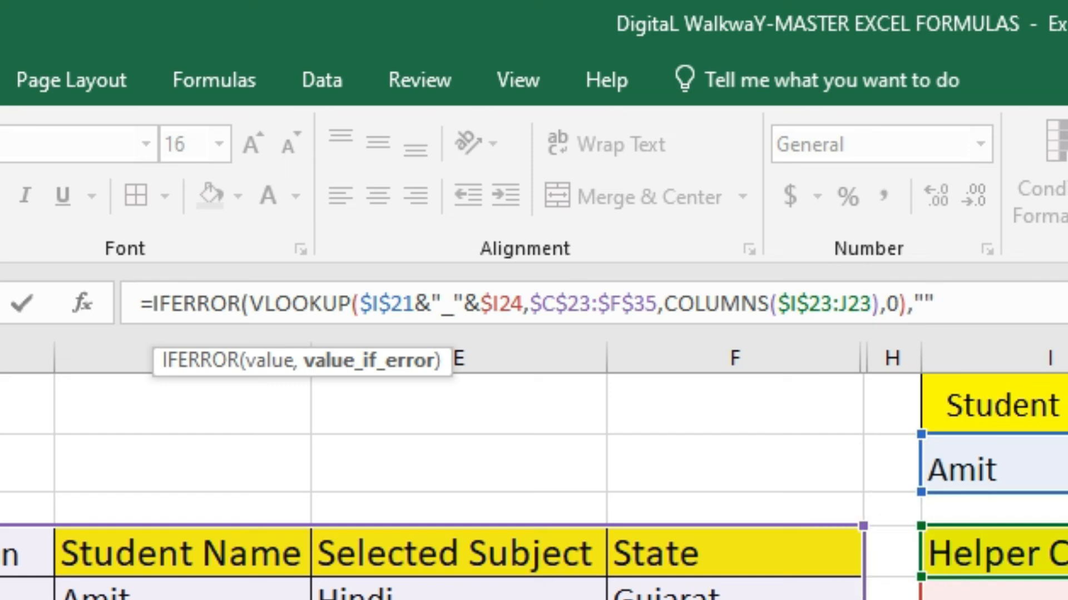
text())
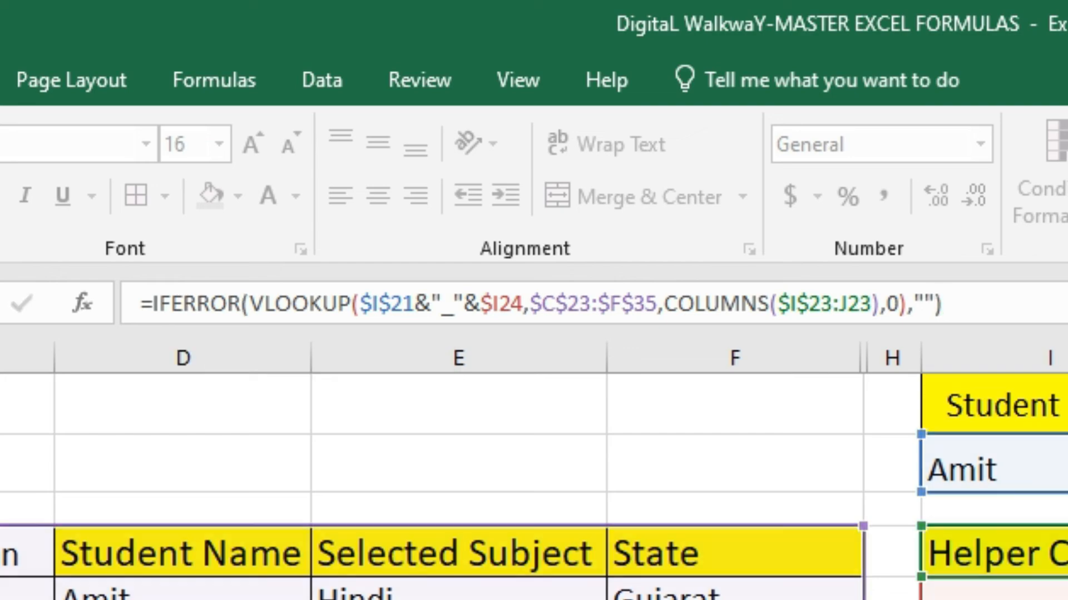
key(Return)
Step: Fill the IFERROR formula from J24 across to L24 and down through row 35
click(742, 278)
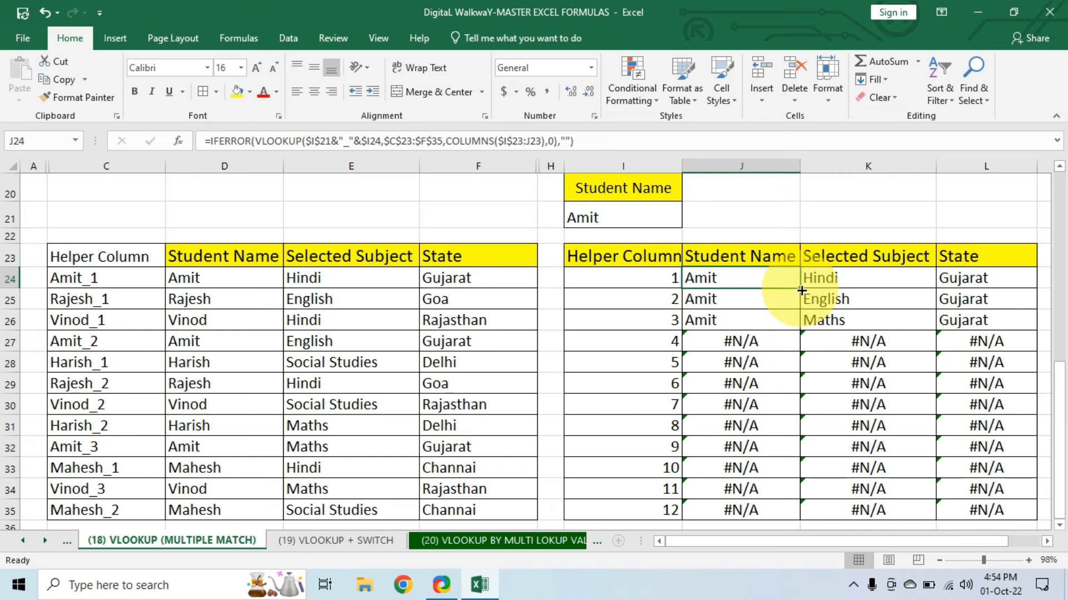
drag(801, 290, 998, 281)
drag(753, 278, 726, 550)
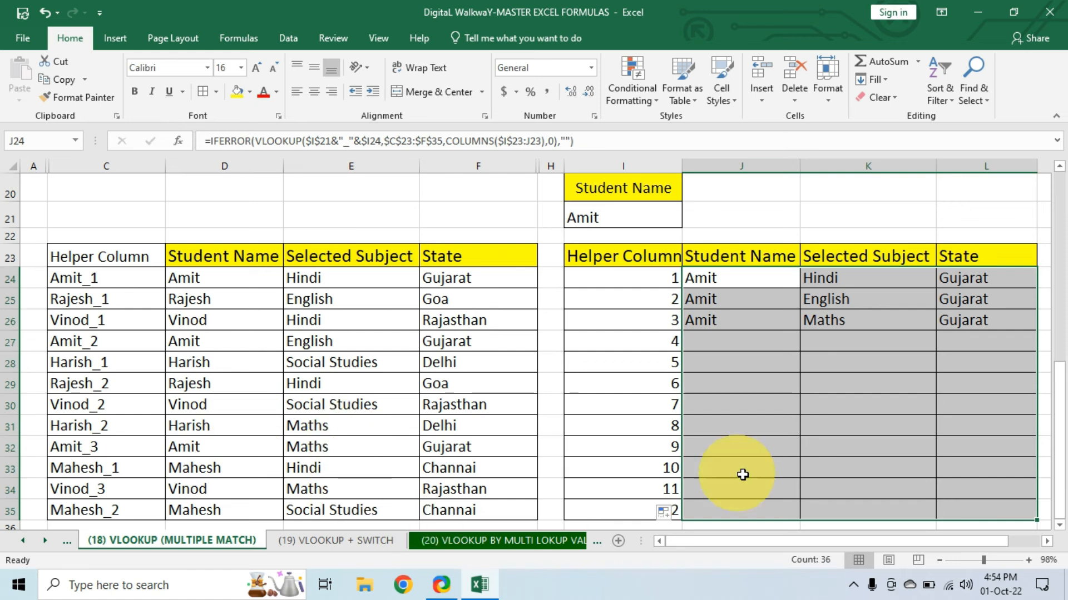
click(774, 488)
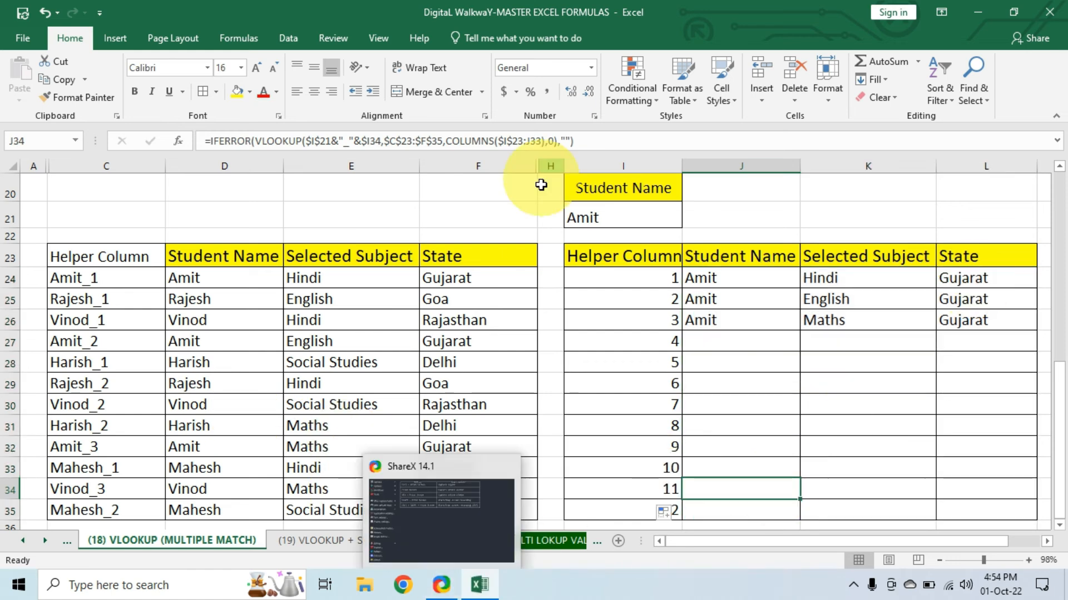
Step: Set the lookup name in I21 to the student name from the source table's third record
click(628, 225)
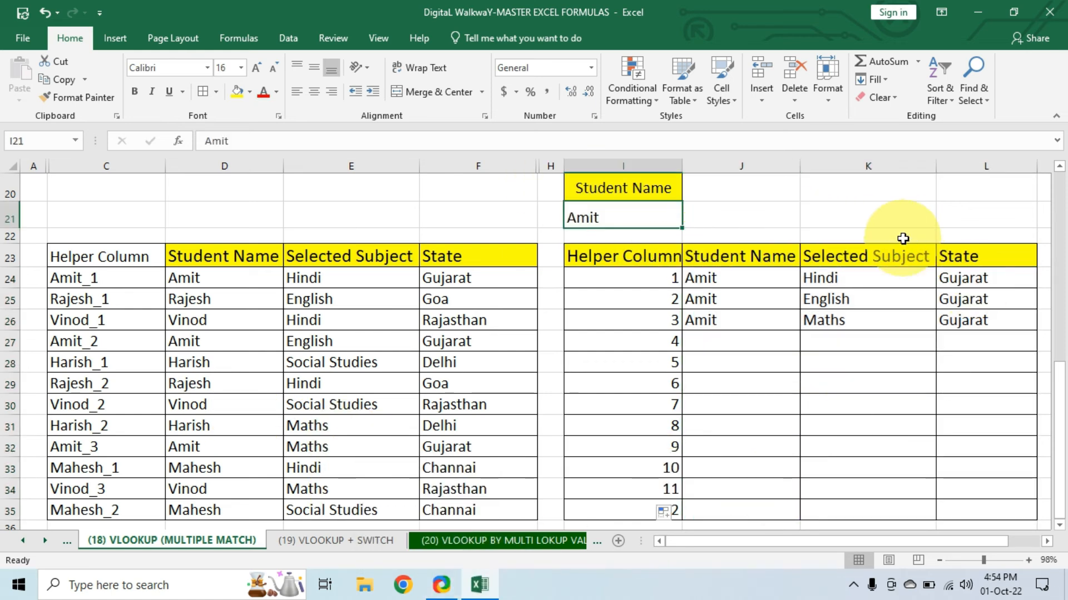
text(Vin)
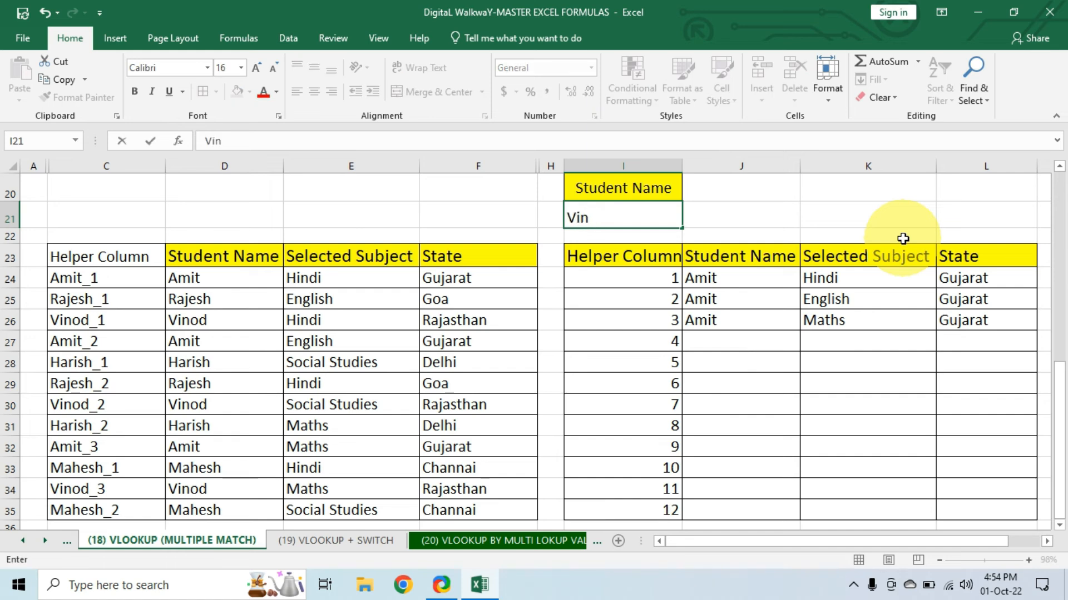
text(od)
key(Tab)
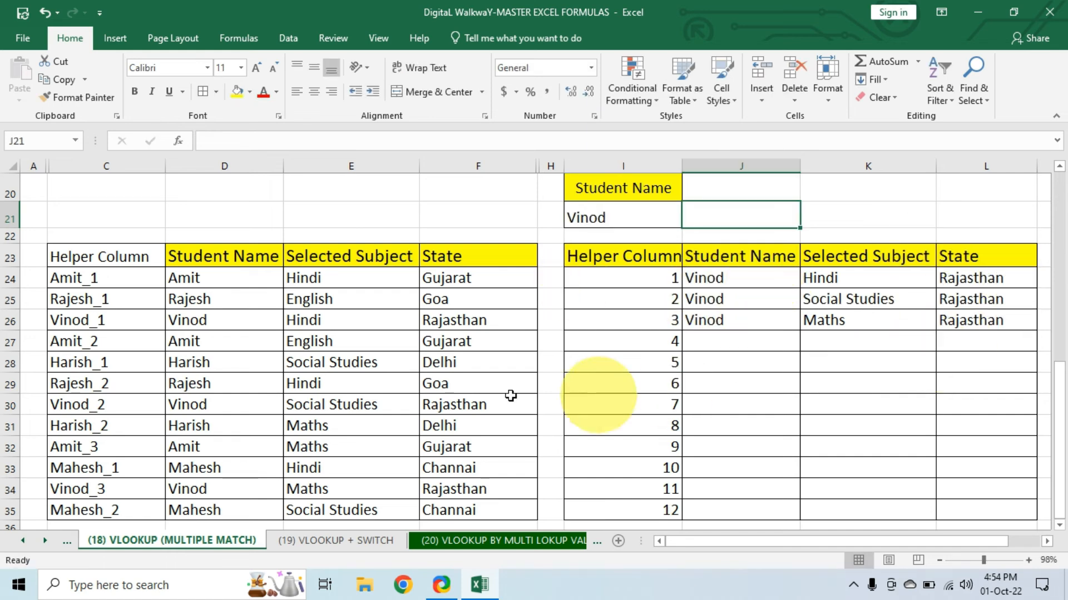
Step: Compare the returned records with that student's source rows 26, 30 and 34
drag(203, 323, 474, 325)
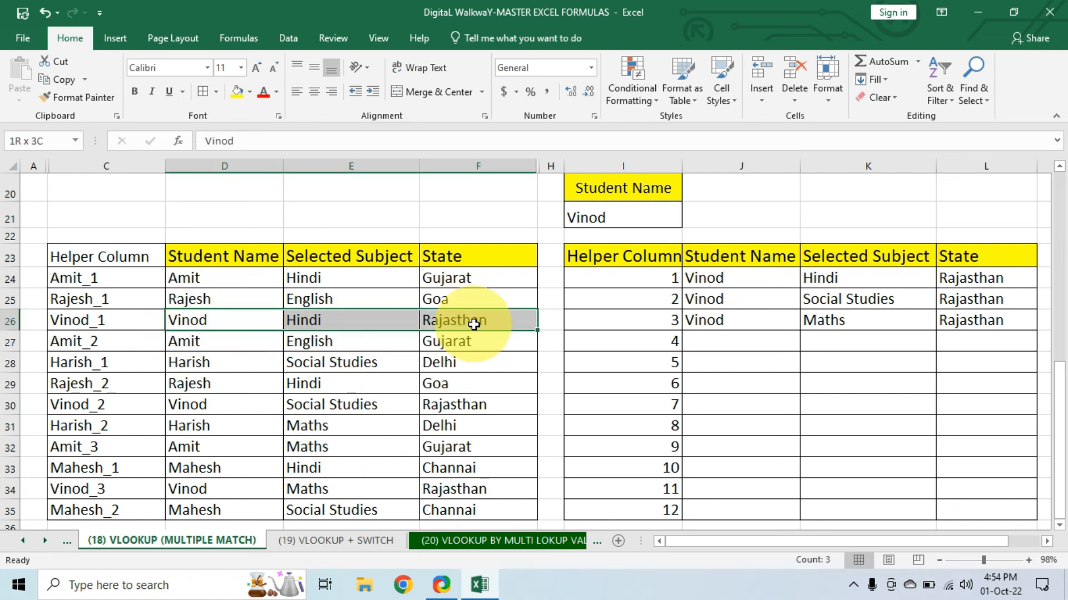
drag(201, 406, 447, 410)
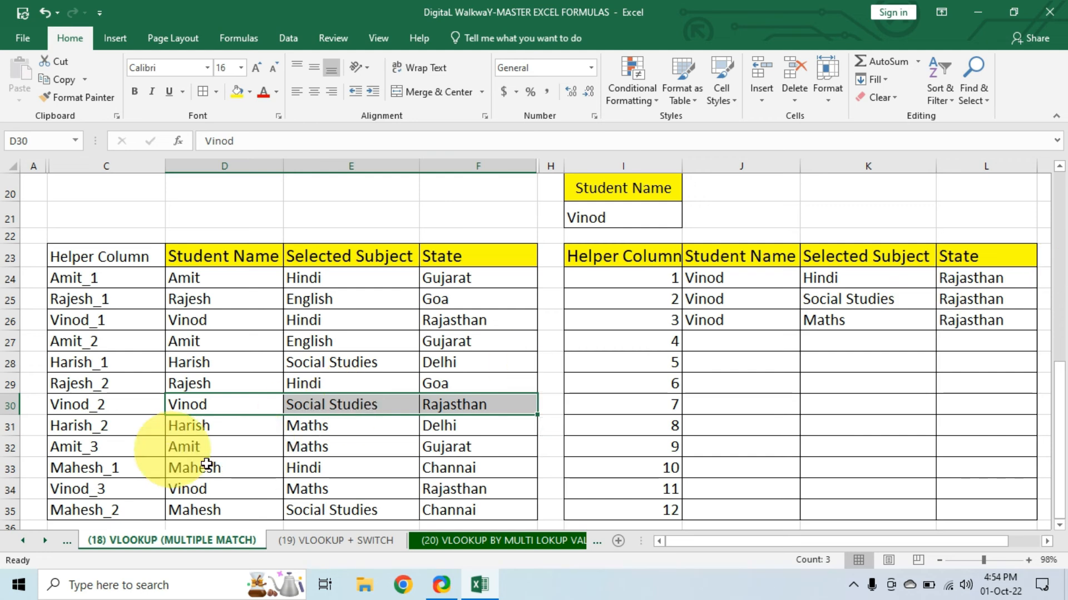
drag(194, 489, 504, 490)
Step: Replace the lookup name in I21 with the student name from the source table's last record
double_click(622, 221)
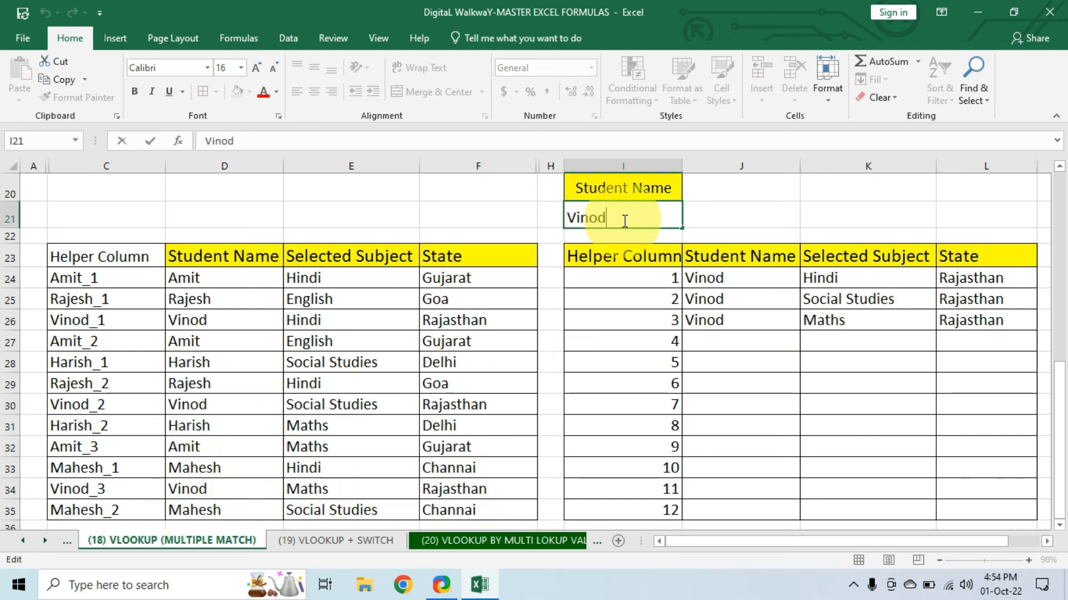
key(BackSpace)
key(BackSpace)
key(BackSpace)
key(BackSpace)
key(BackSpace)
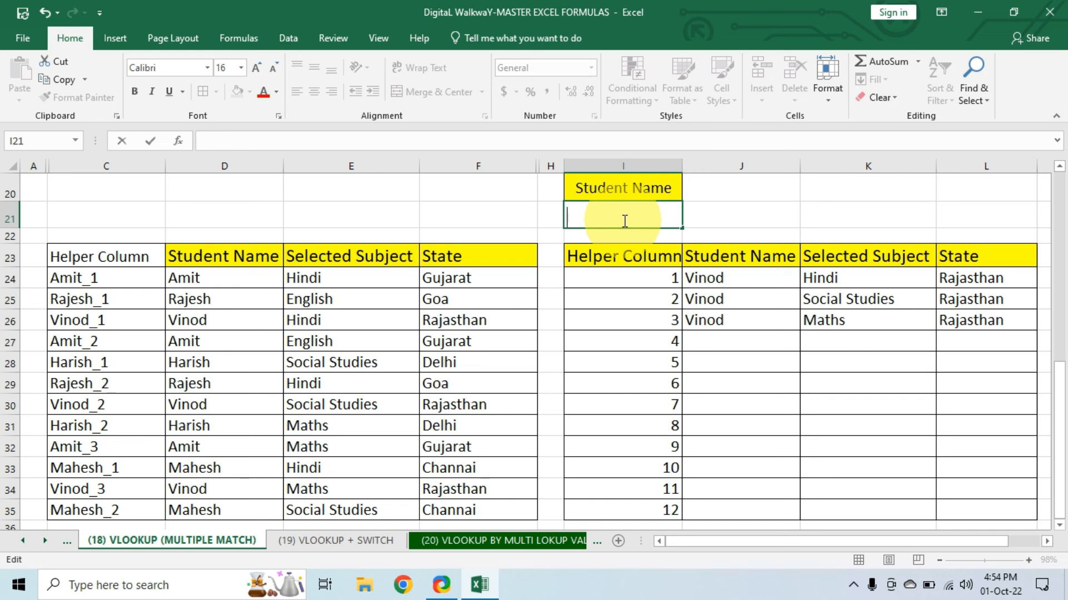
text(Mahesh)
key(Tab)
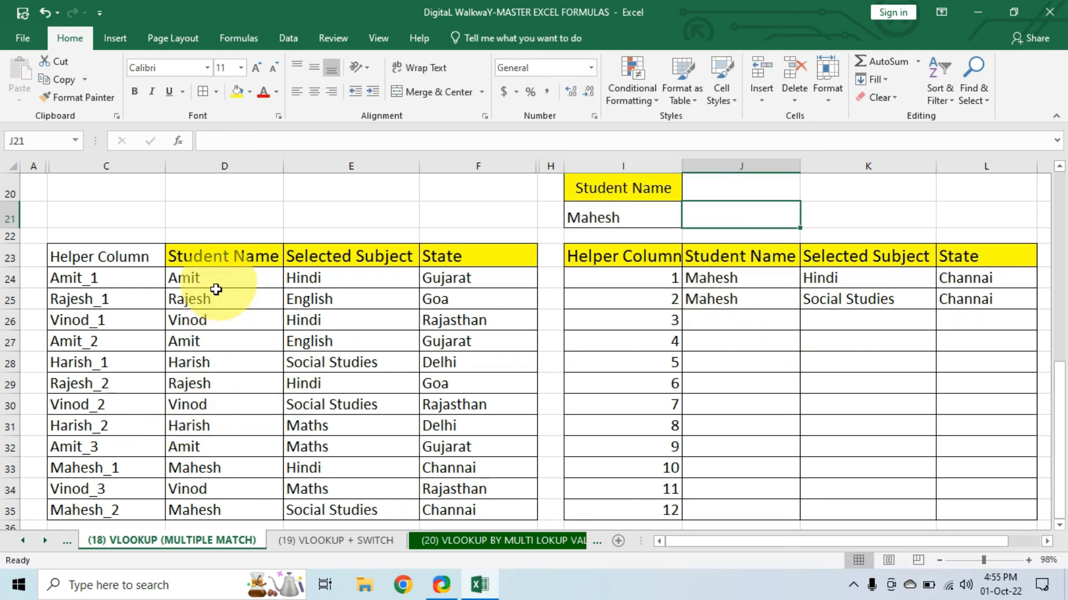
Step: Check the source records in rows 33 and 35 against the results returned for the new lookup name
drag(192, 467, 440, 465)
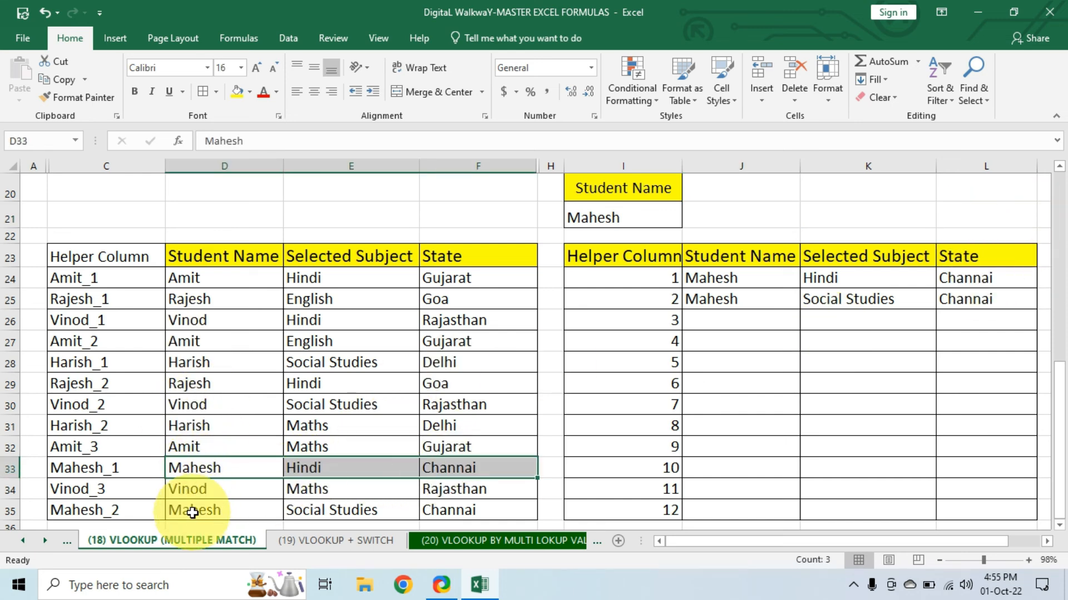
drag(186, 505, 491, 519)
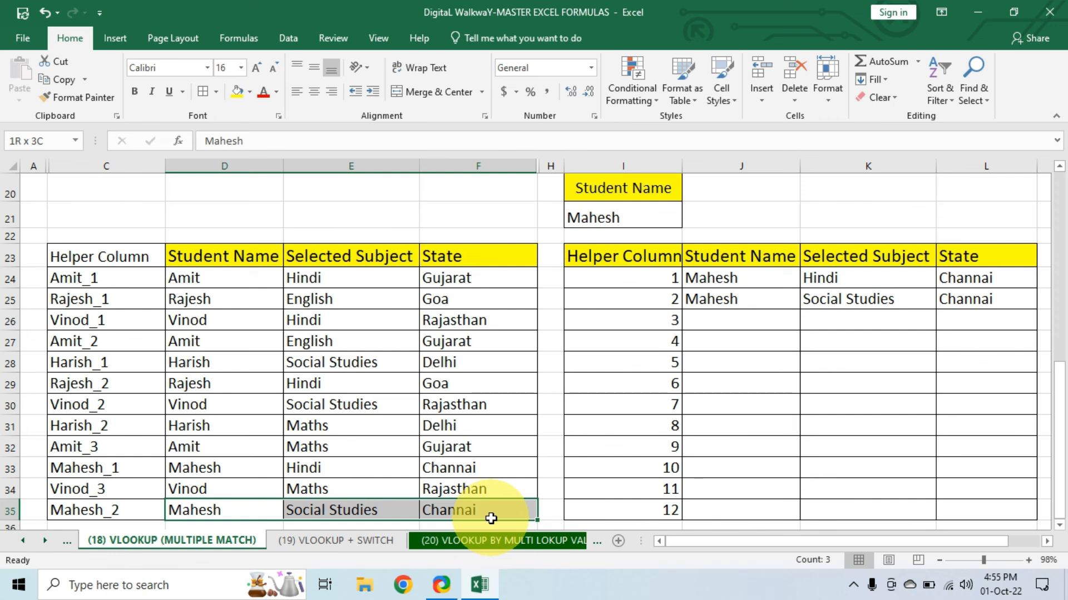
drag(716, 299, 978, 303)
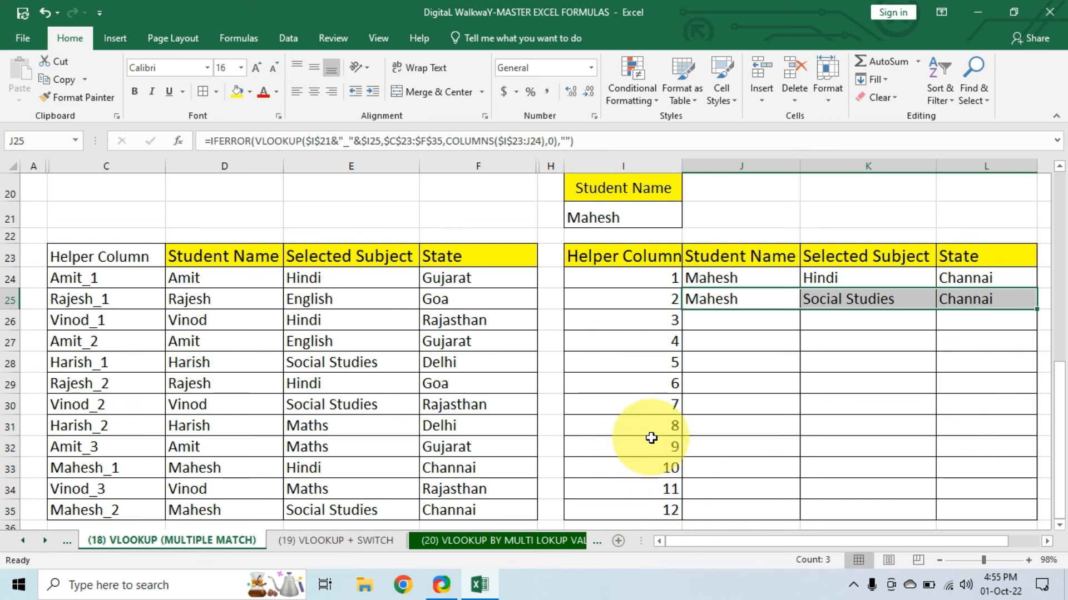
Step: Hide helper column C beside the source table
click(105, 164)
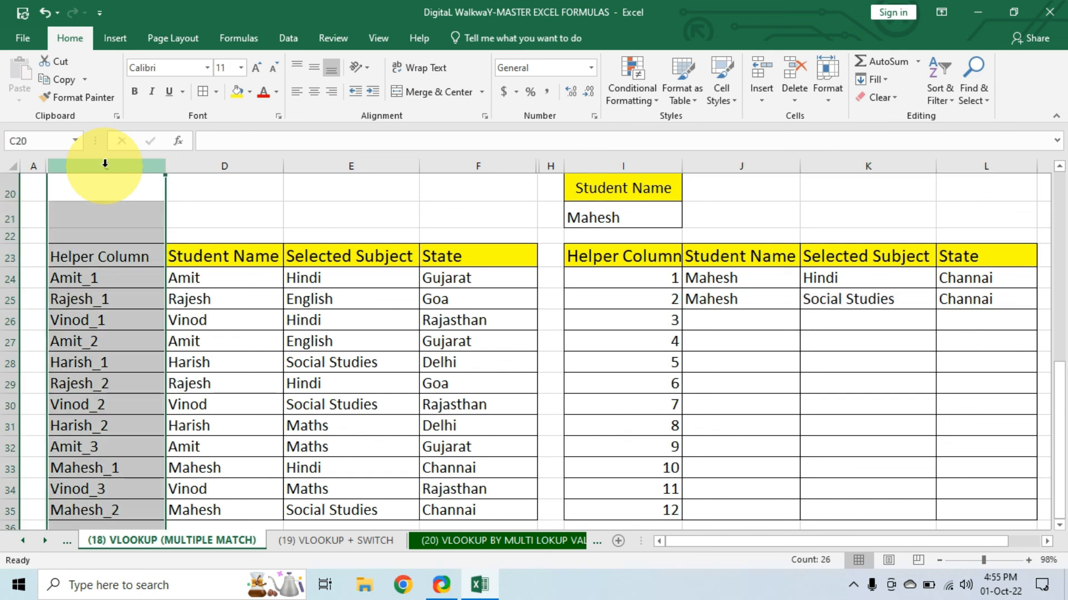
right_click(105, 164)
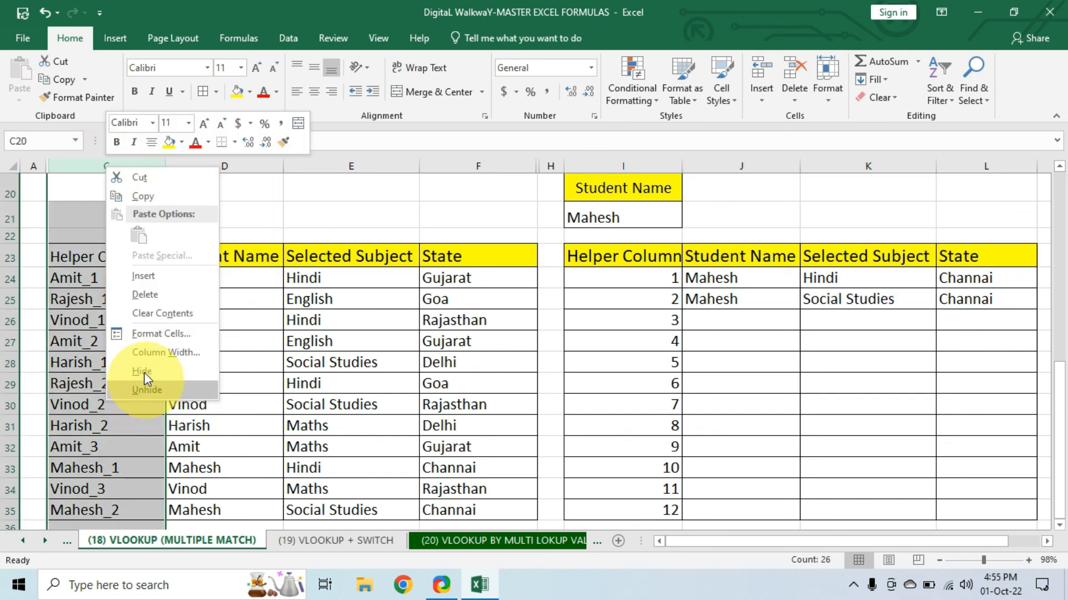
click(143, 371)
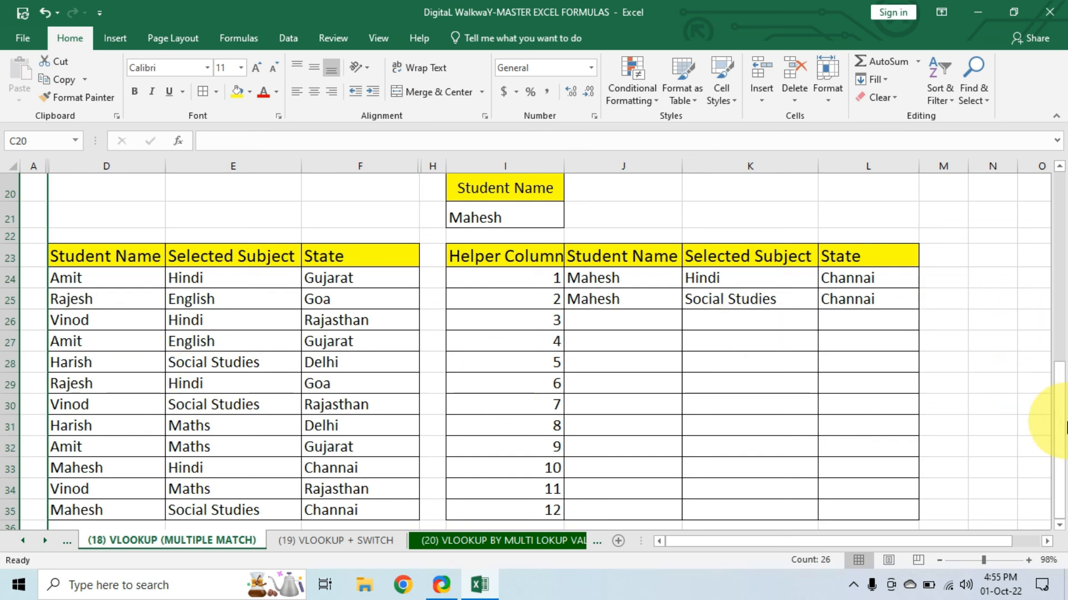
Step: Rename the results table's Helper Column header in I23 as "SR #" and center it
click(512, 258)
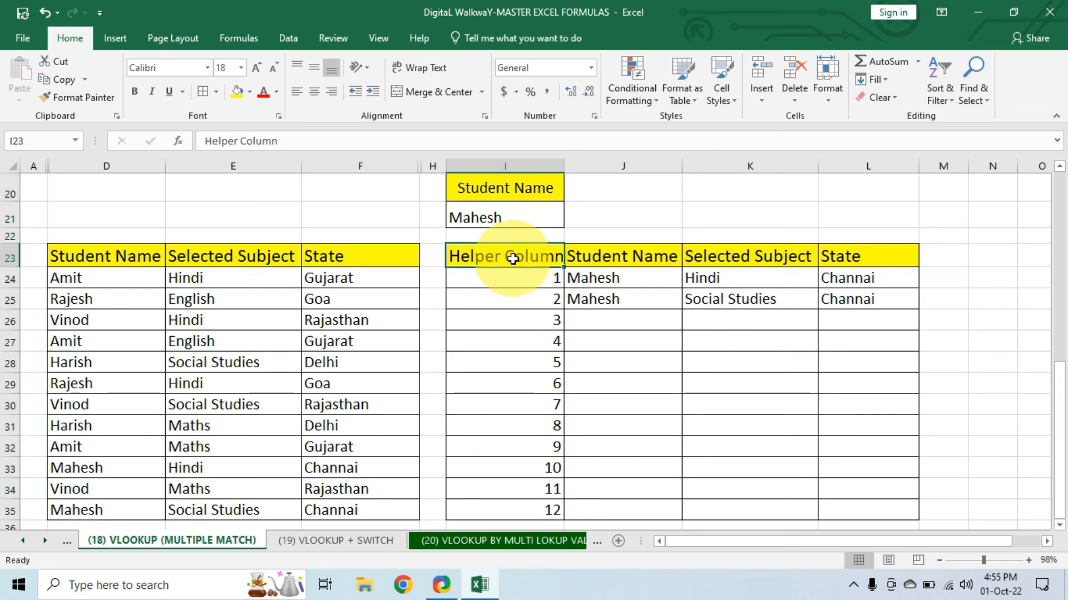
text(SR)
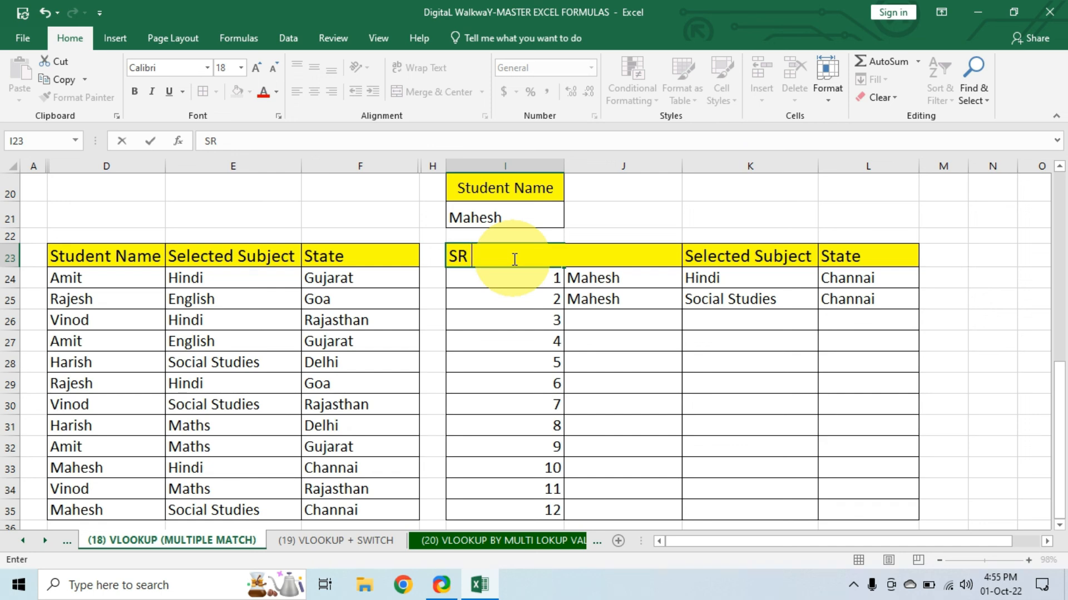
text( #)
key(ctrl+Return)
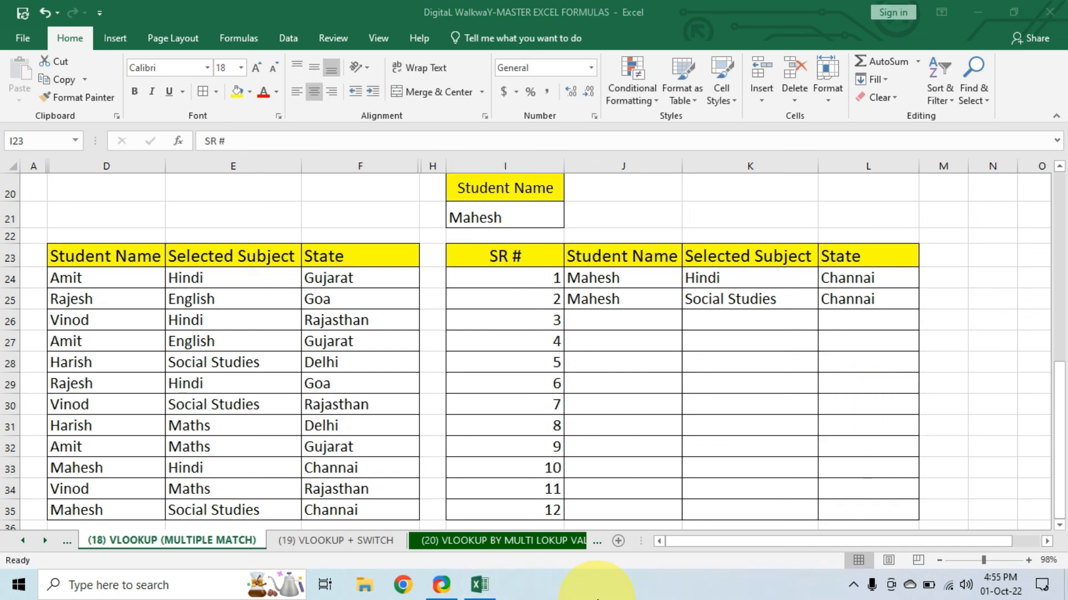